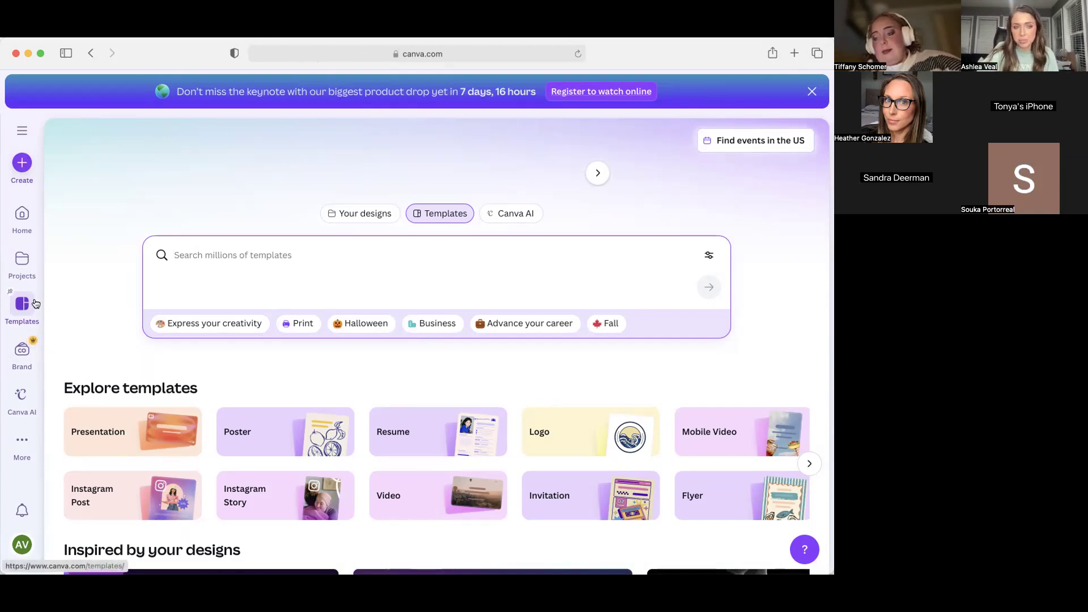
Look through the Templates page, from the template types to the inspired, trending, new and recommended designs
scroll(187, 341, down, 1)
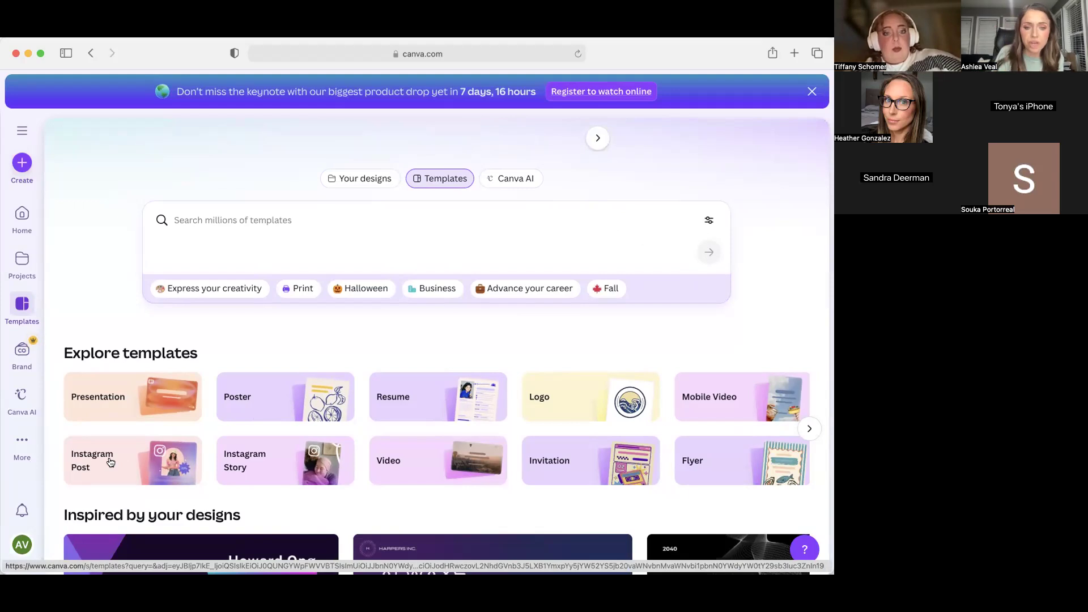
scroll(609, 406, down, 3)
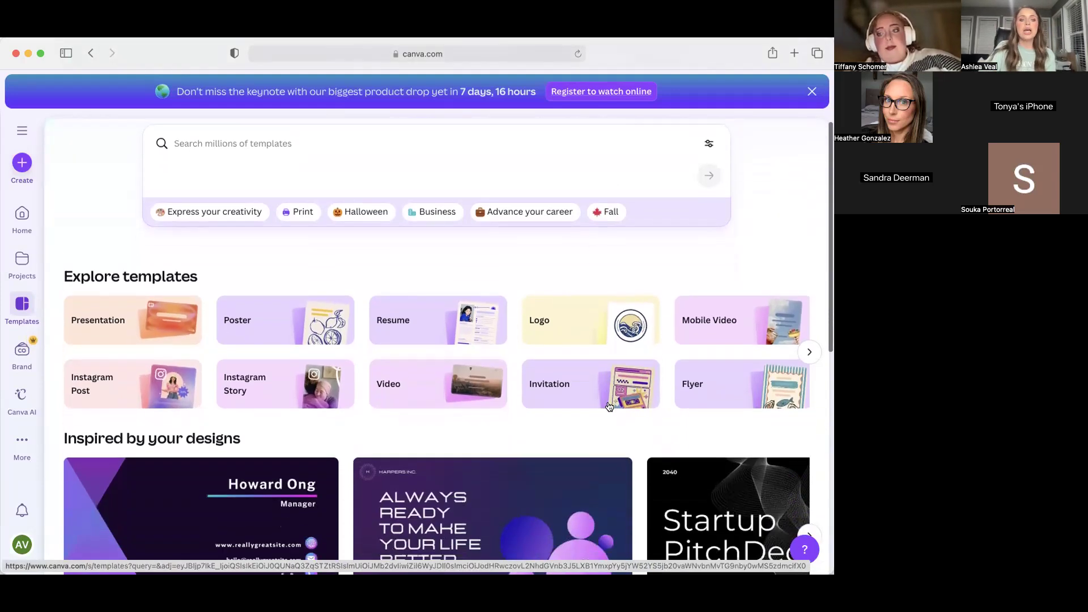
scroll(610, 406, down, 5)
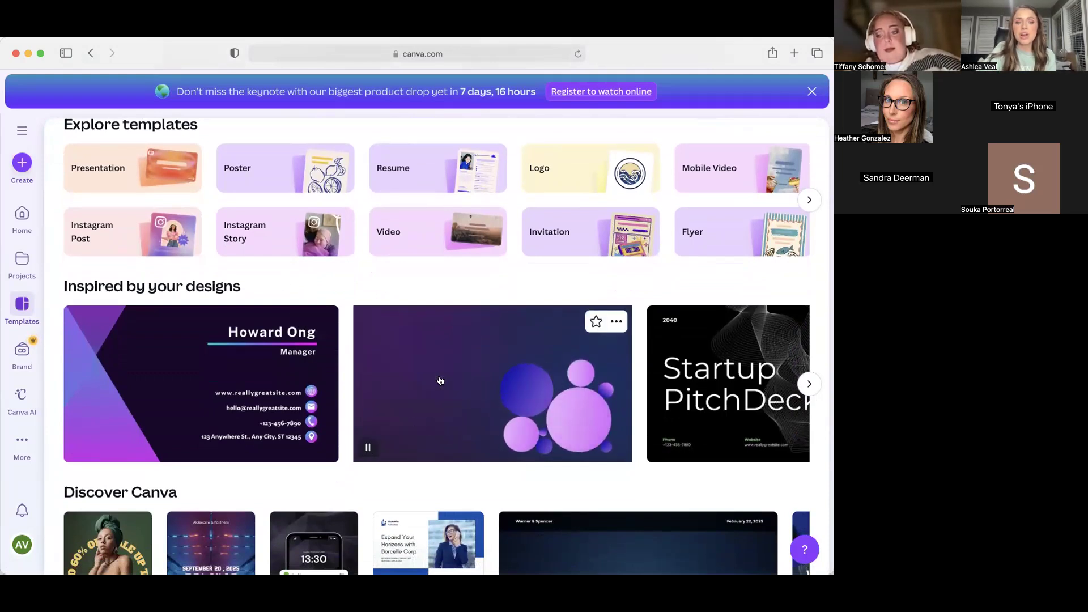
scroll(441, 380, down, 1)
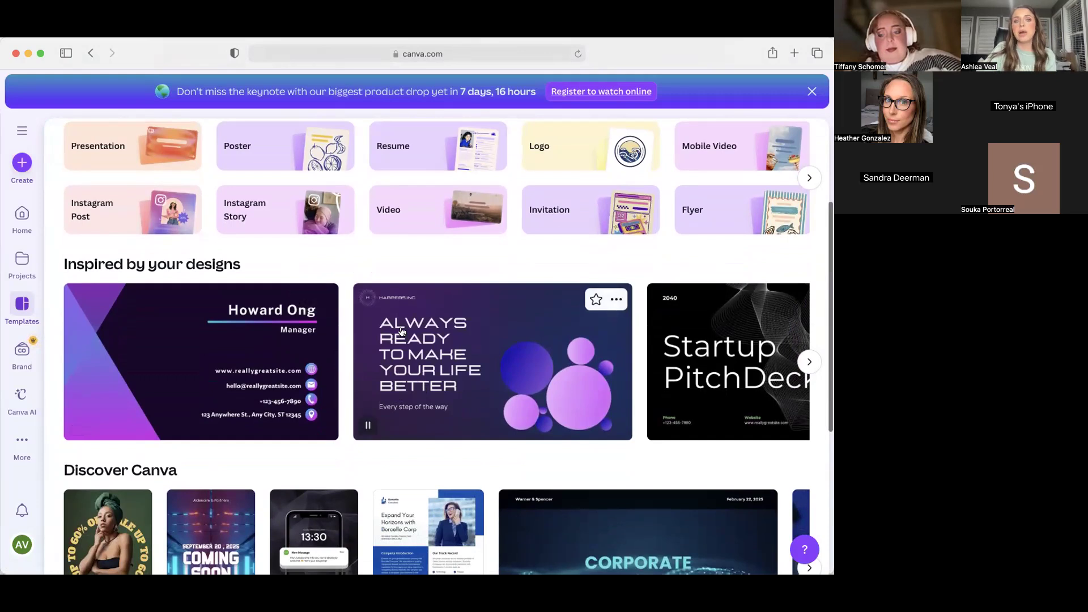
scroll(493, 325, down, 10)
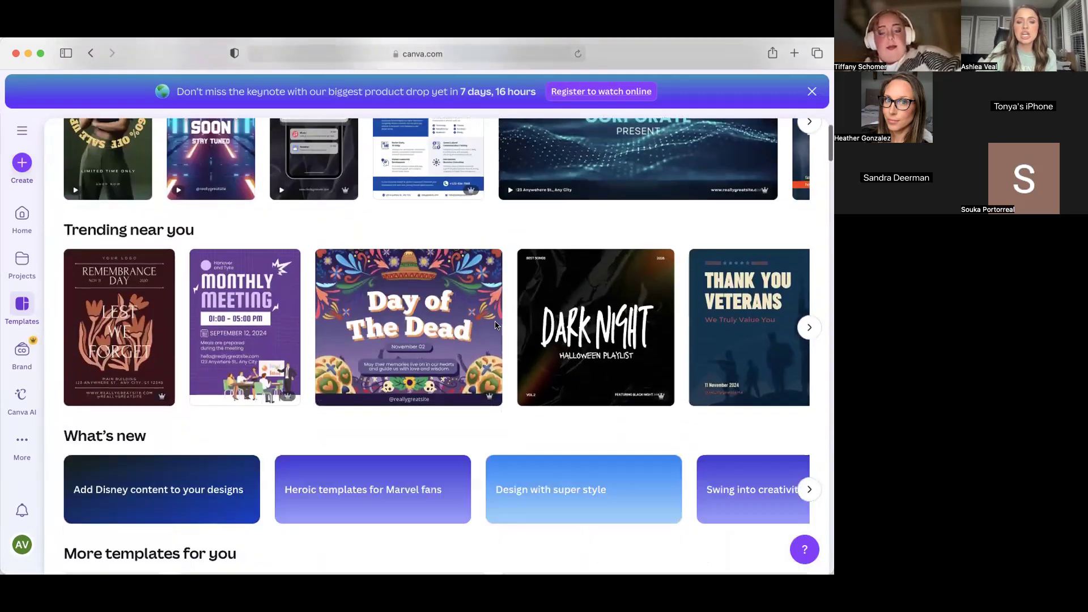
scroll(495, 325, down, 1)
scroll(356, 321, down, 4)
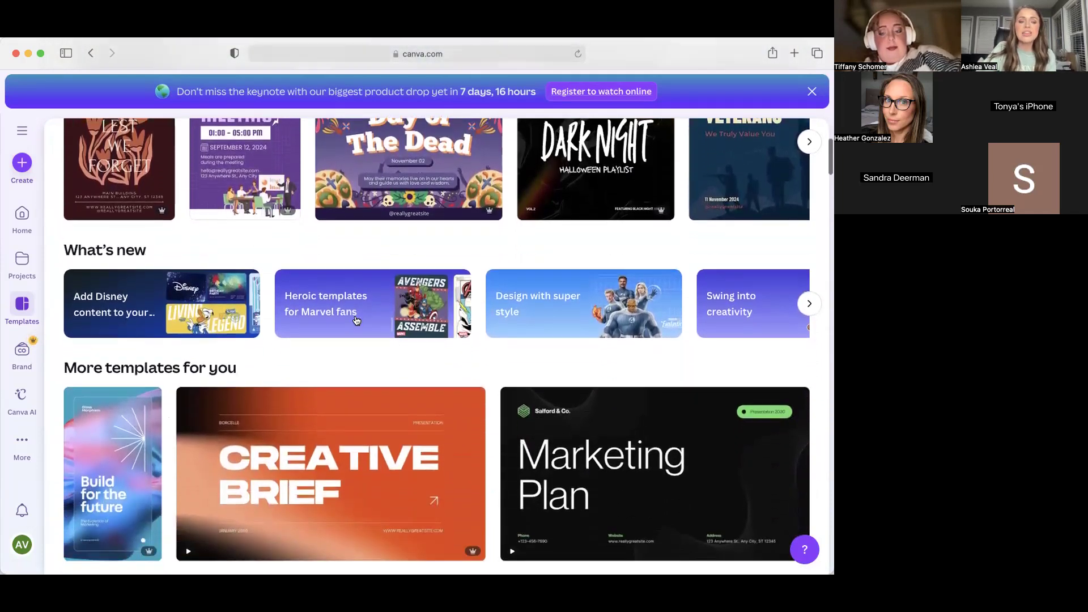
scroll(356, 321, down, 10)
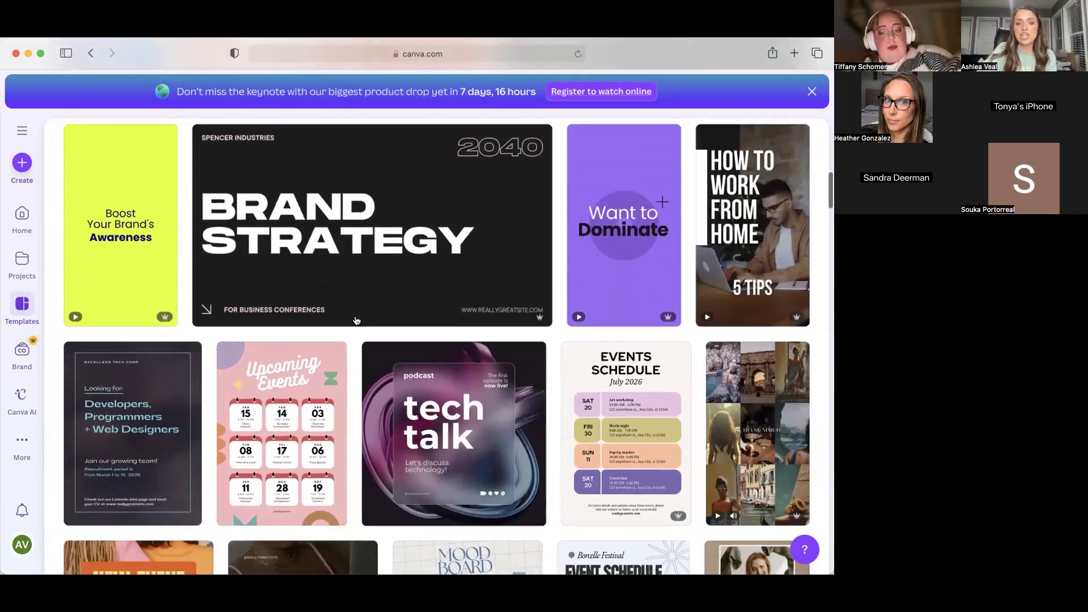
scroll(357, 321, up, 10)
scroll(356, 320, down, 6)
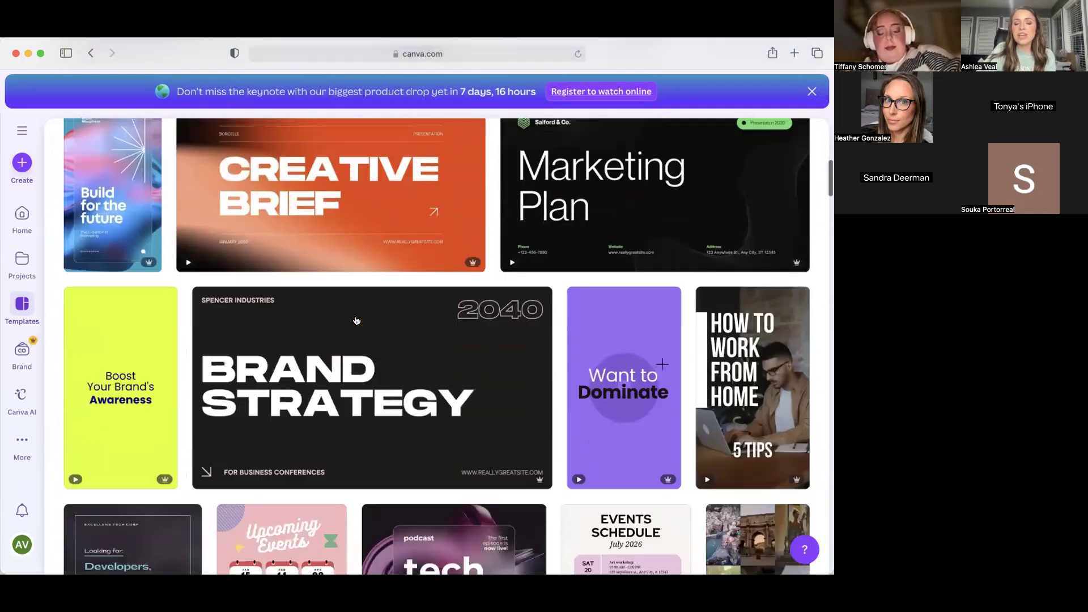
scroll(357, 321, down, 15)
scroll(357, 320, down, 10)
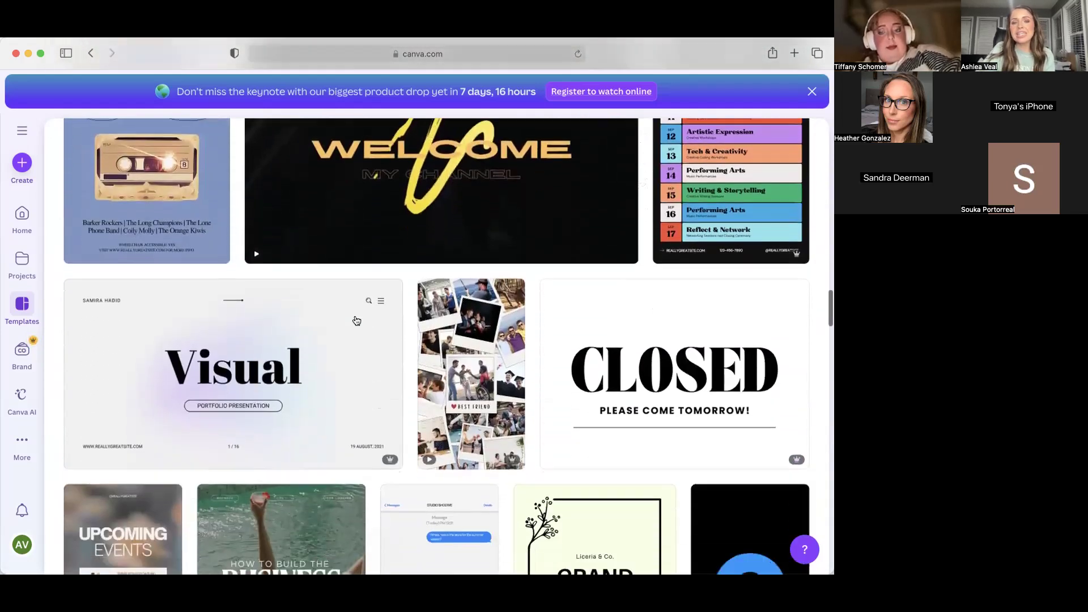
scroll(356, 321, down, 4)
scroll(357, 320, up, 20)
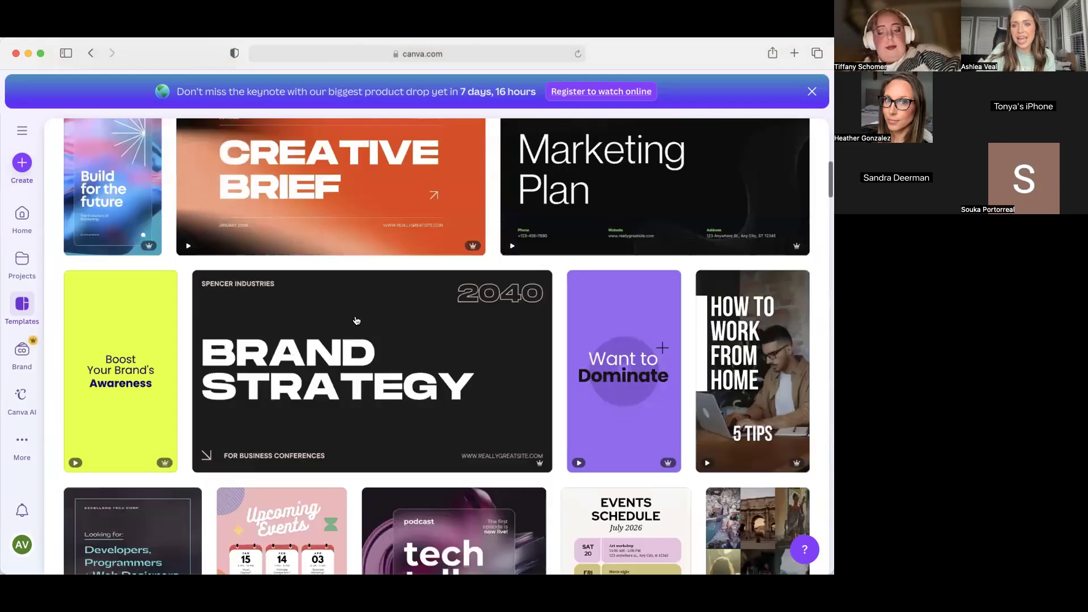
scroll(356, 320, up, 15)
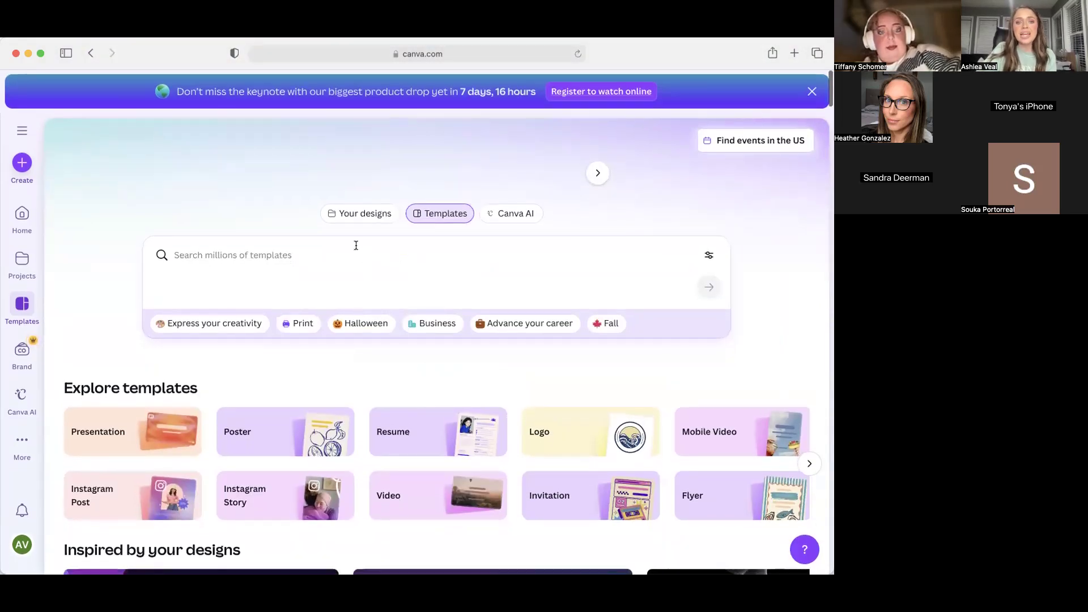
Filter the templates by the Halloween theme and look through the matching designs
click(359, 327)
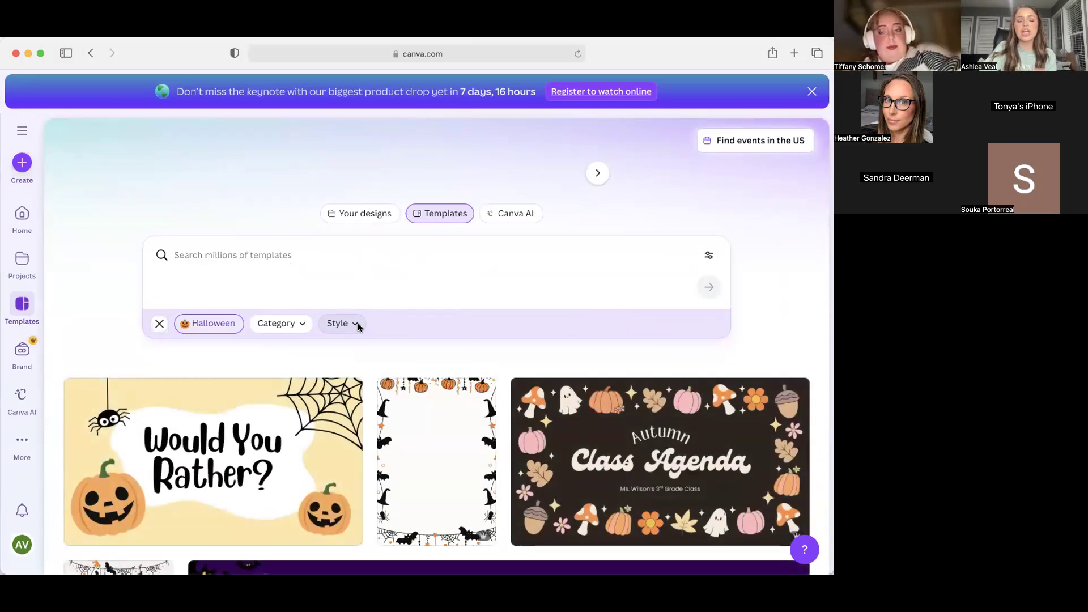
scroll(359, 327, down, 4)
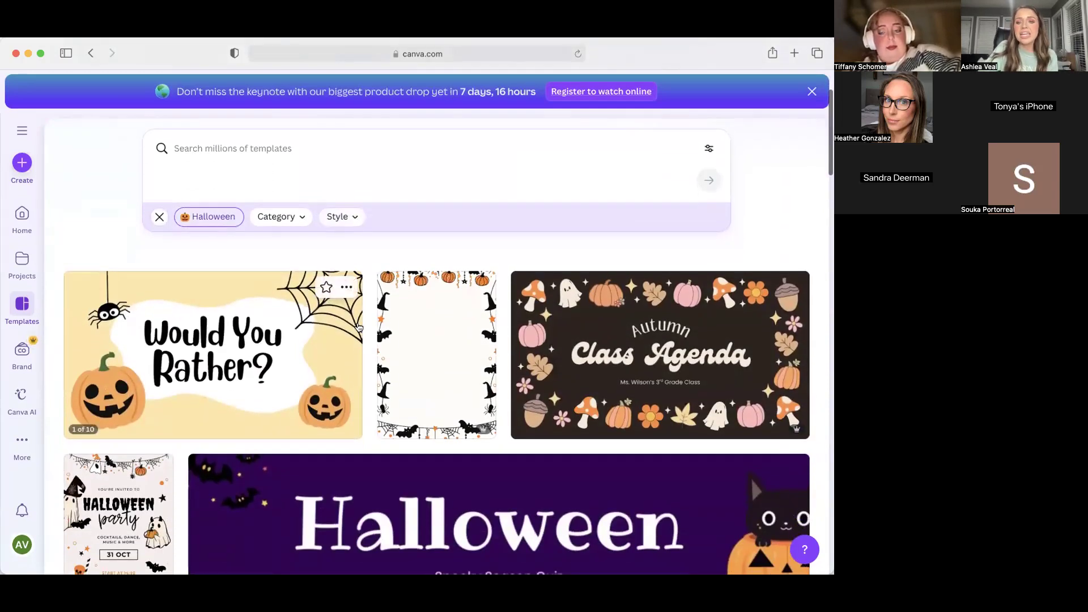
scroll(358, 327, down, 8)
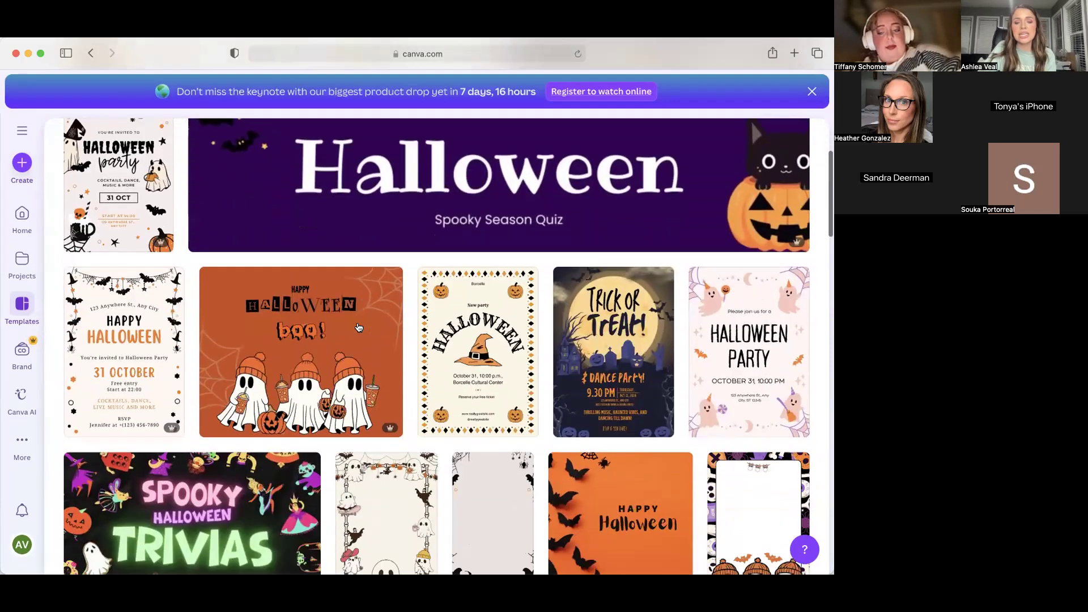
scroll(359, 328, down, 7)
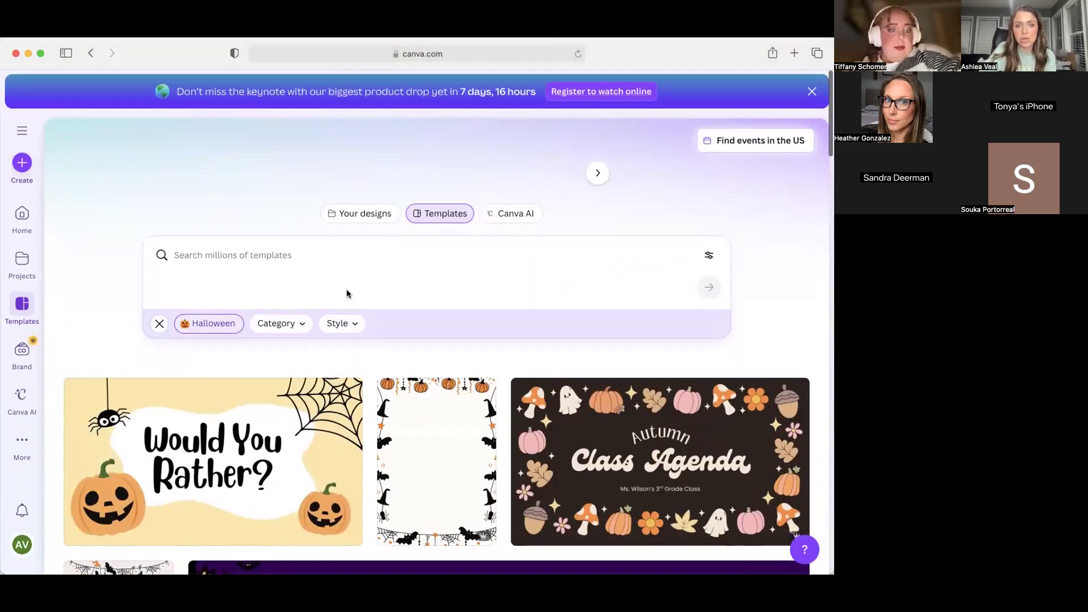
Narrow the Halloween templates to the Your Story category and look through the designs
click(292, 327)
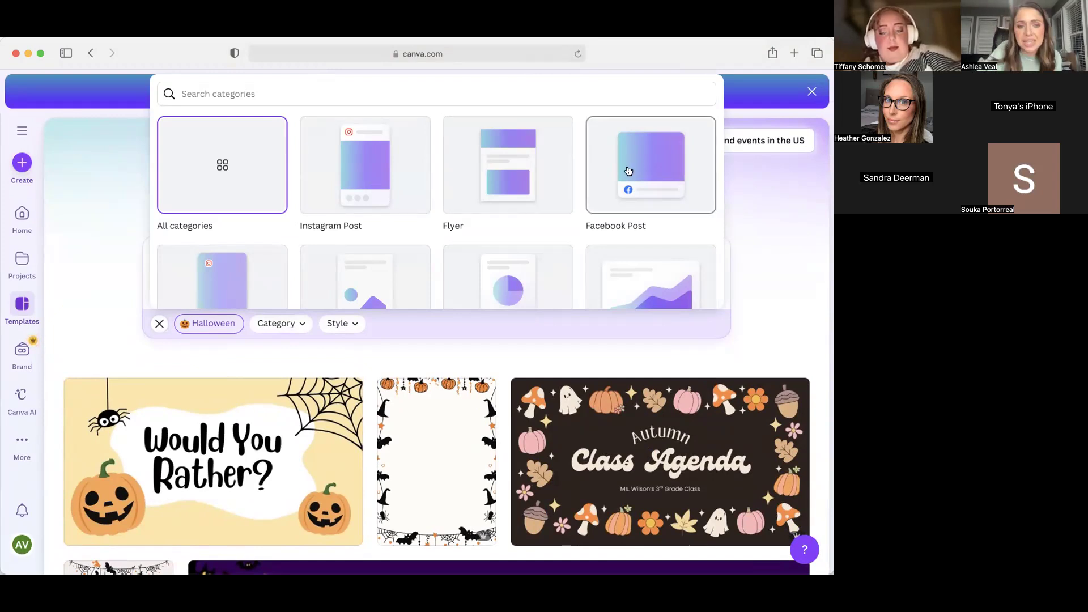
scroll(272, 238, down, 3)
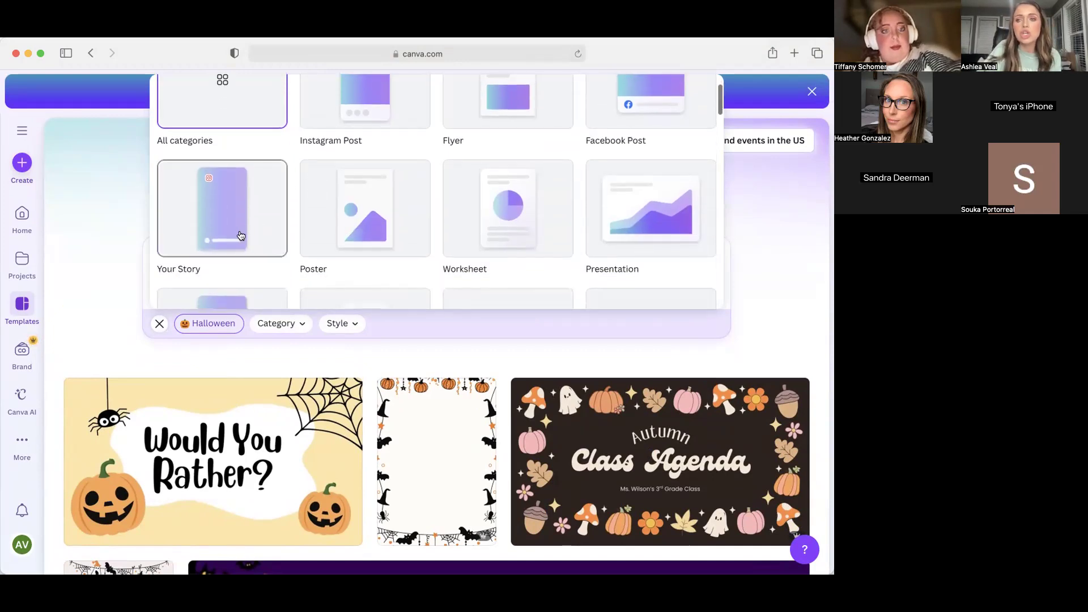
scroll(239, 238, up, 3)
scroll(239, 238, down, 4)
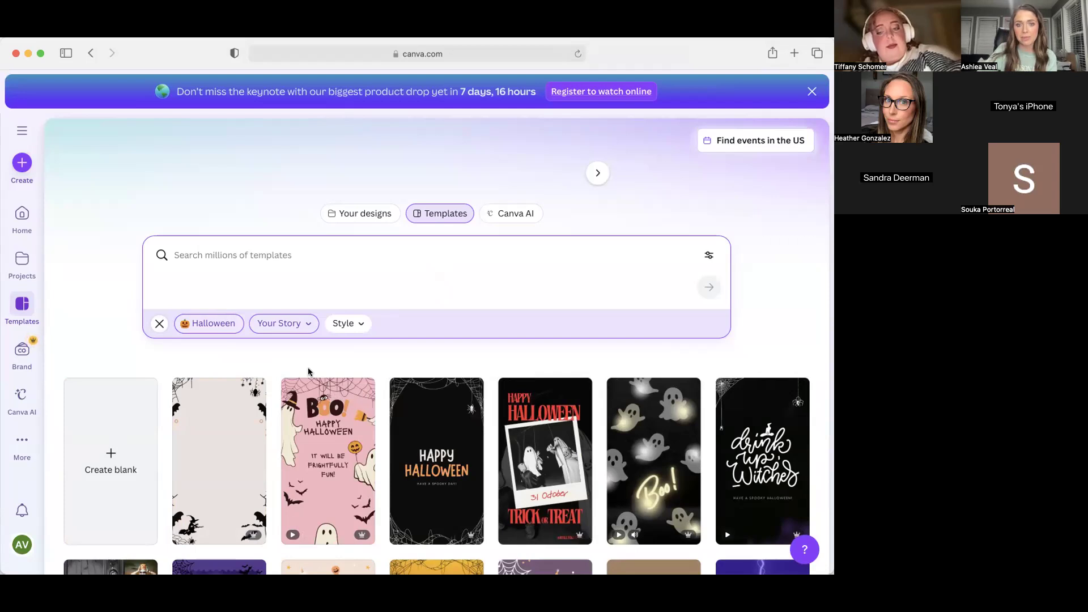
scroll(567, 397, down, 7)
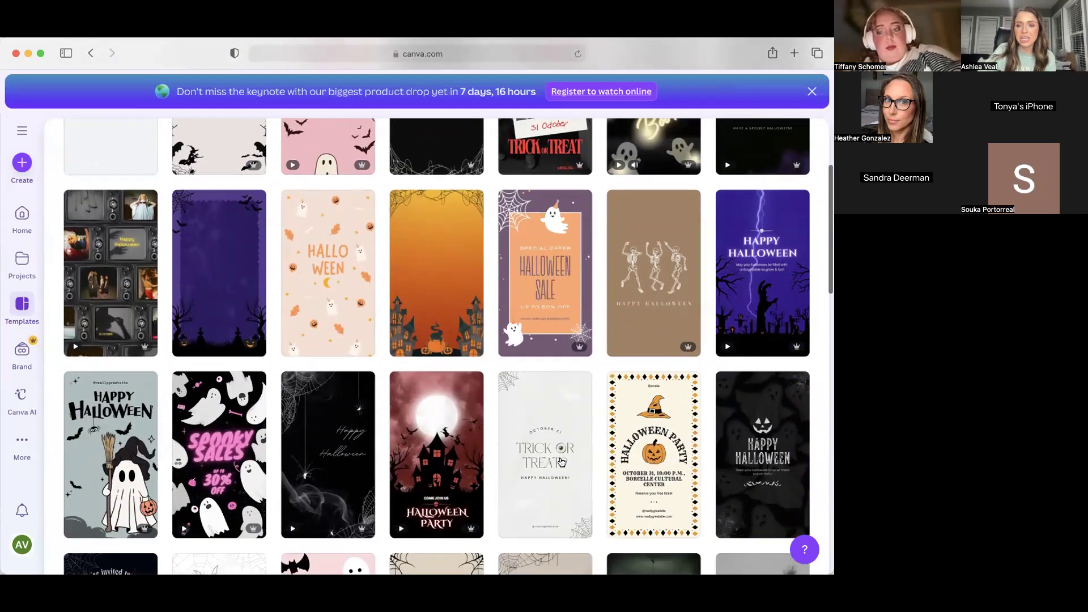
scroll(561, 462, up, 10)
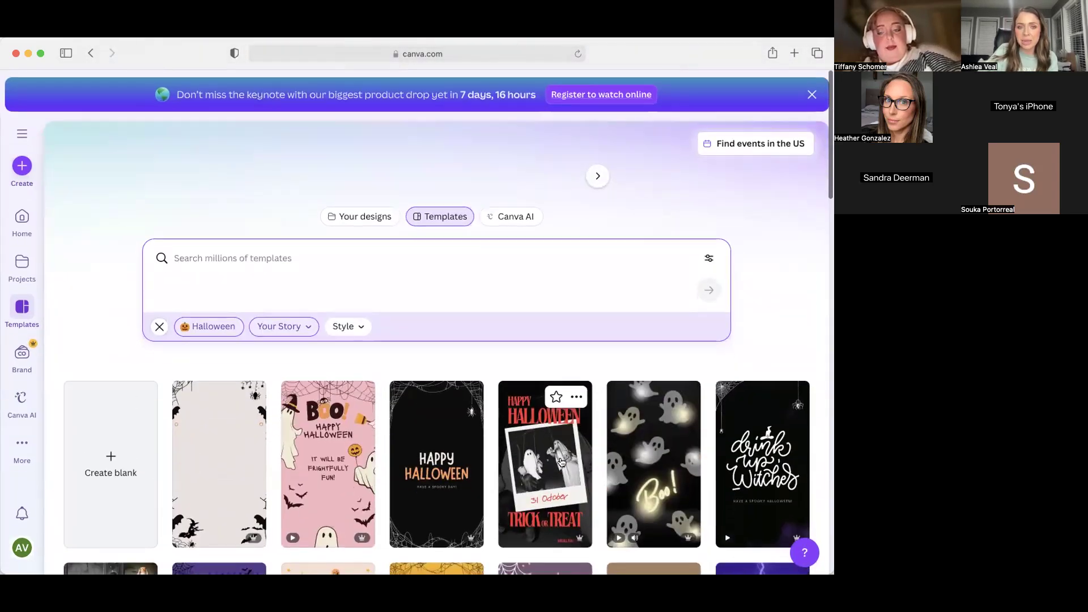
Clear the Halloween filters, search the templates for "baby shower" and look through the designs
click(154, 325)
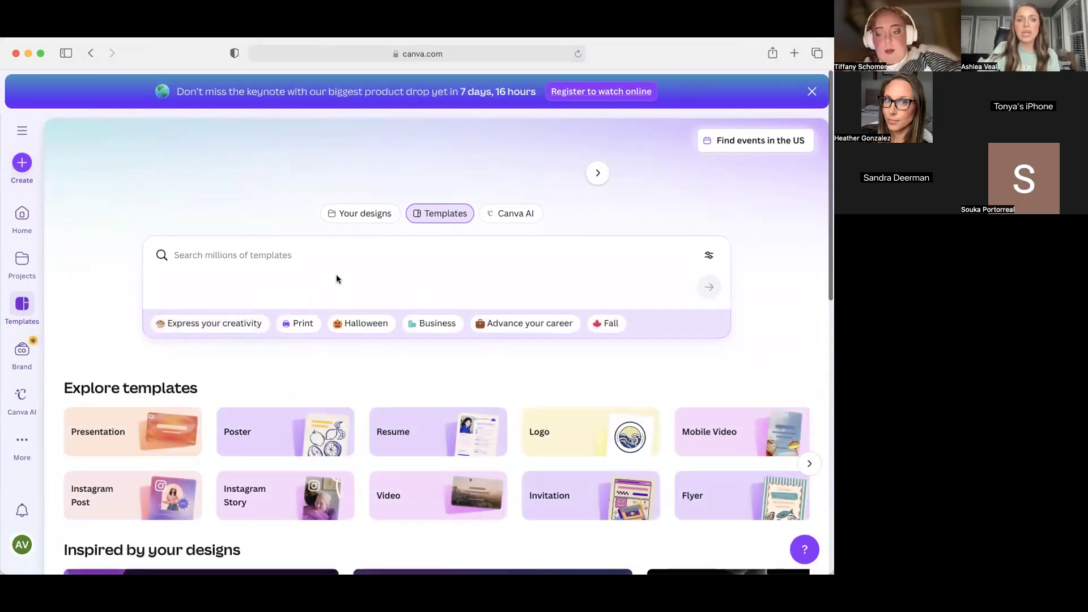
click(297, 258)
text(baby shoewr)
key(BackSpace)
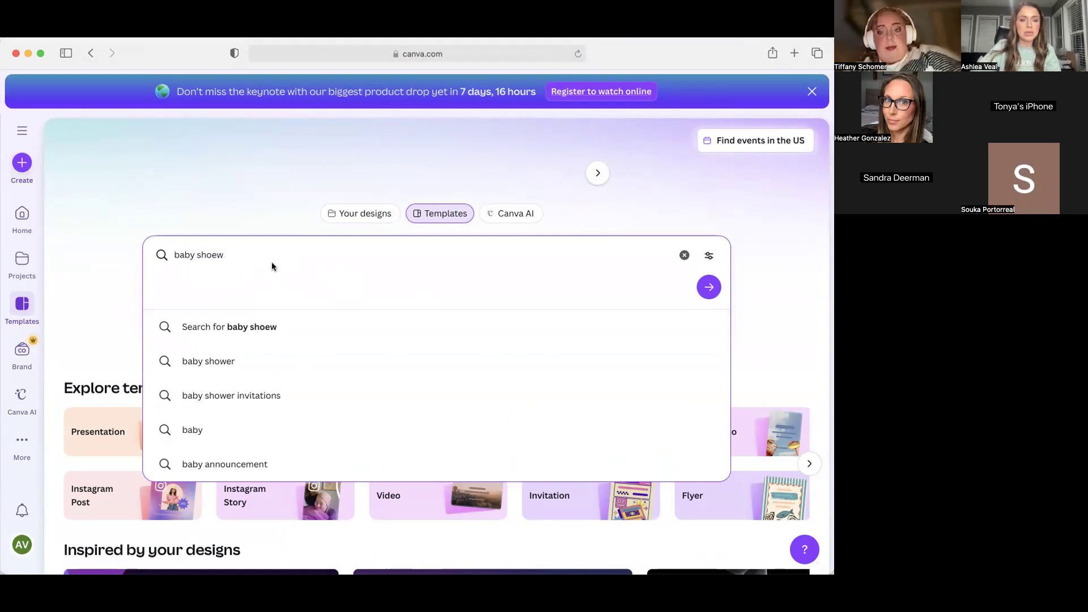
key(BackSpace)
key(BackSpace)
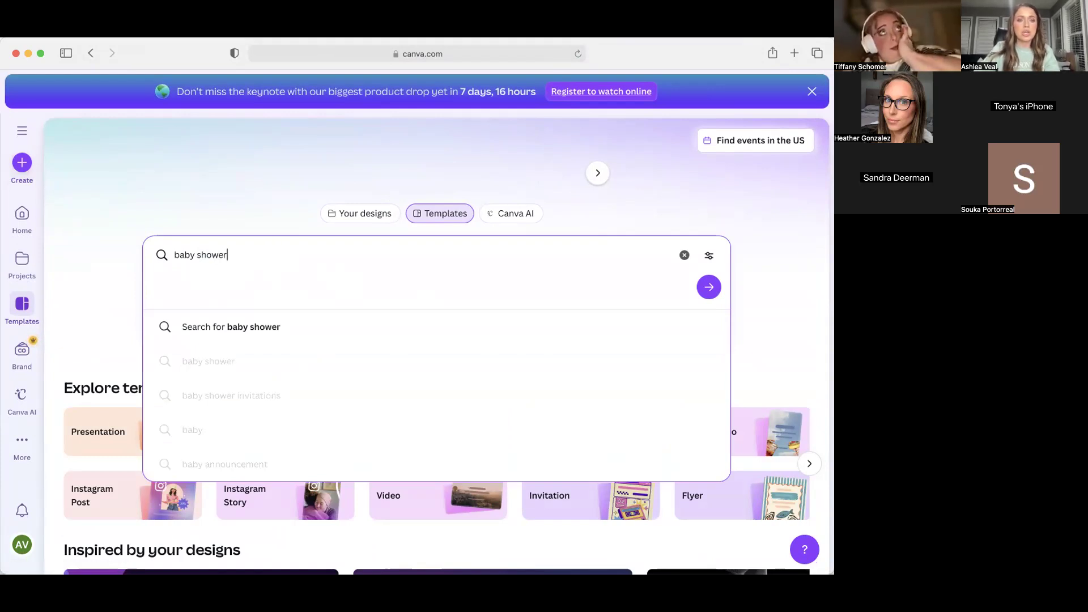
key(Return)
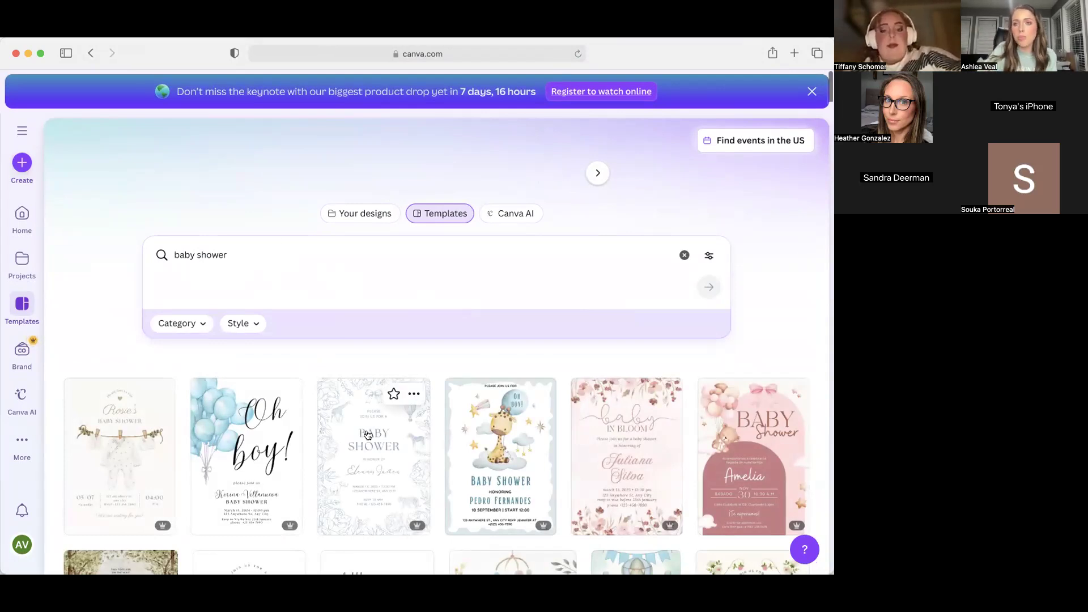
scroll(368, 435, down, 8)
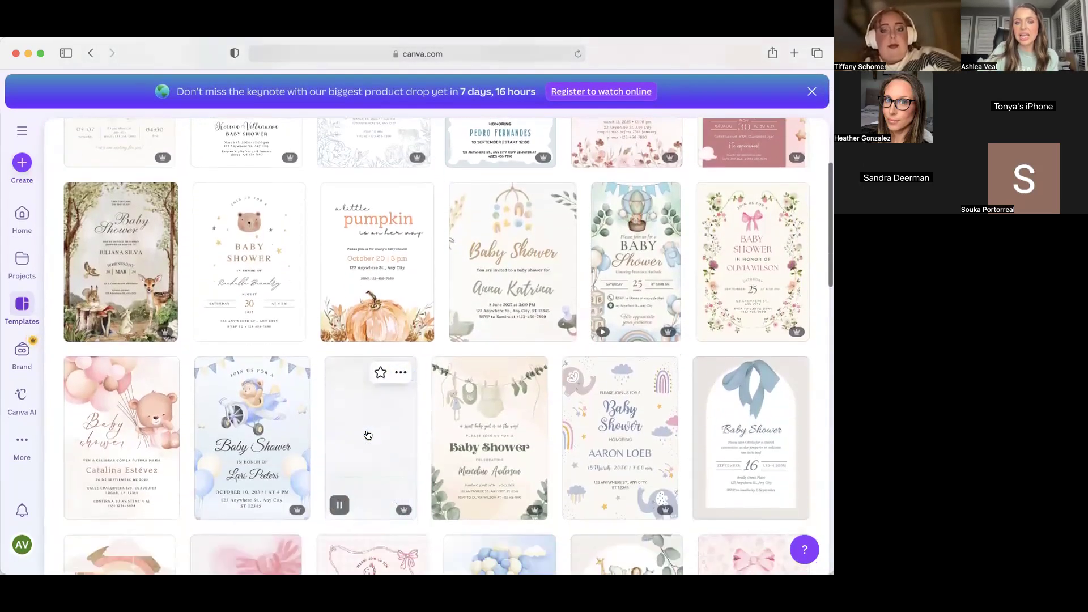
scroll(368, 435, down, 1)
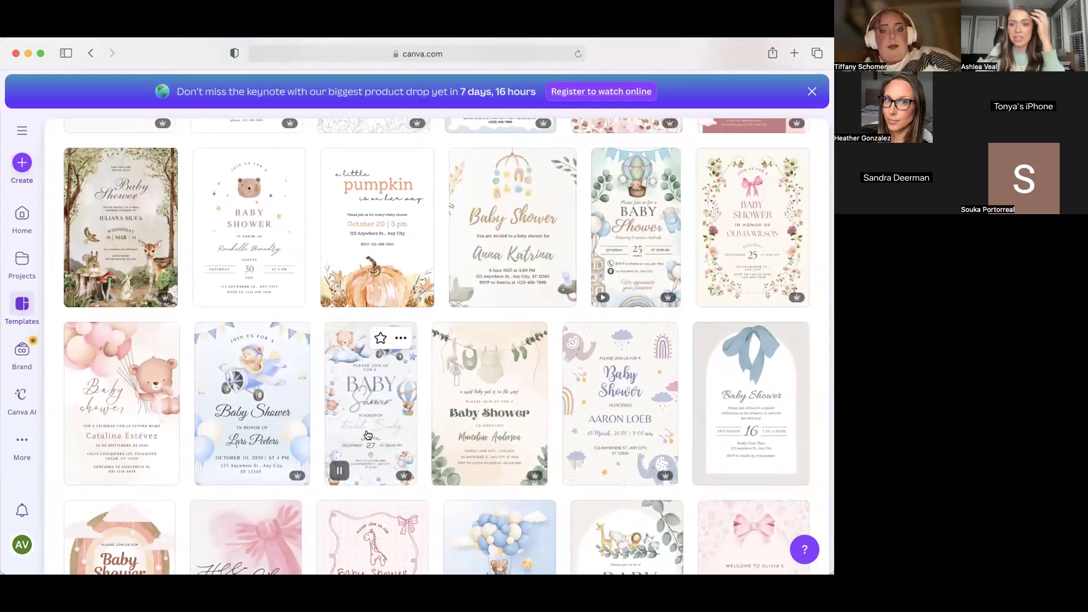
scroll(368, 435, up, 9)
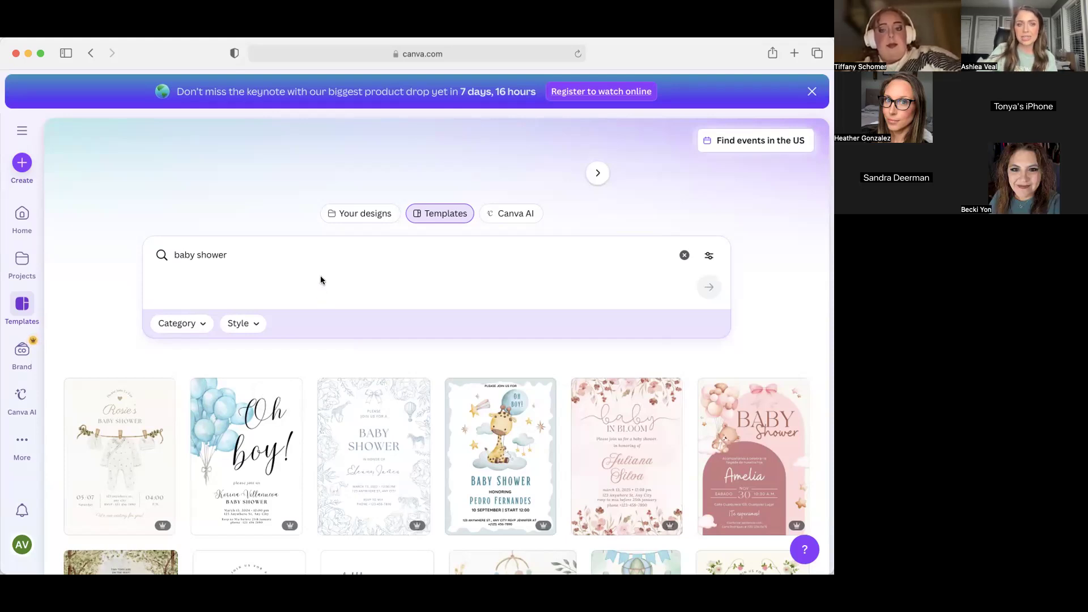
Replace the template search term with "sales" and look through the matching designs
click(235, 251)
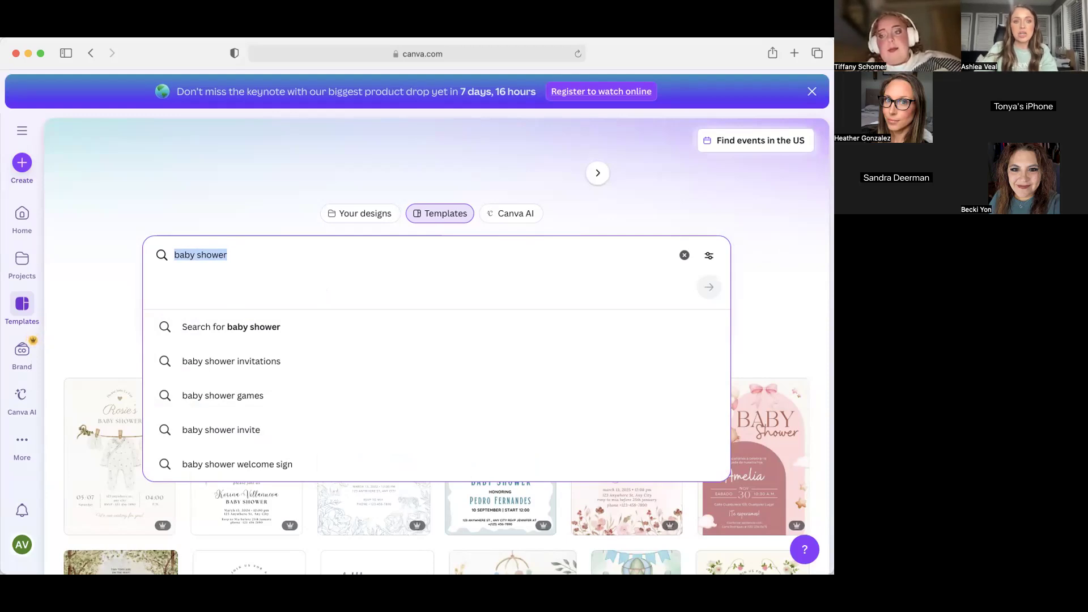
click(512, 276)
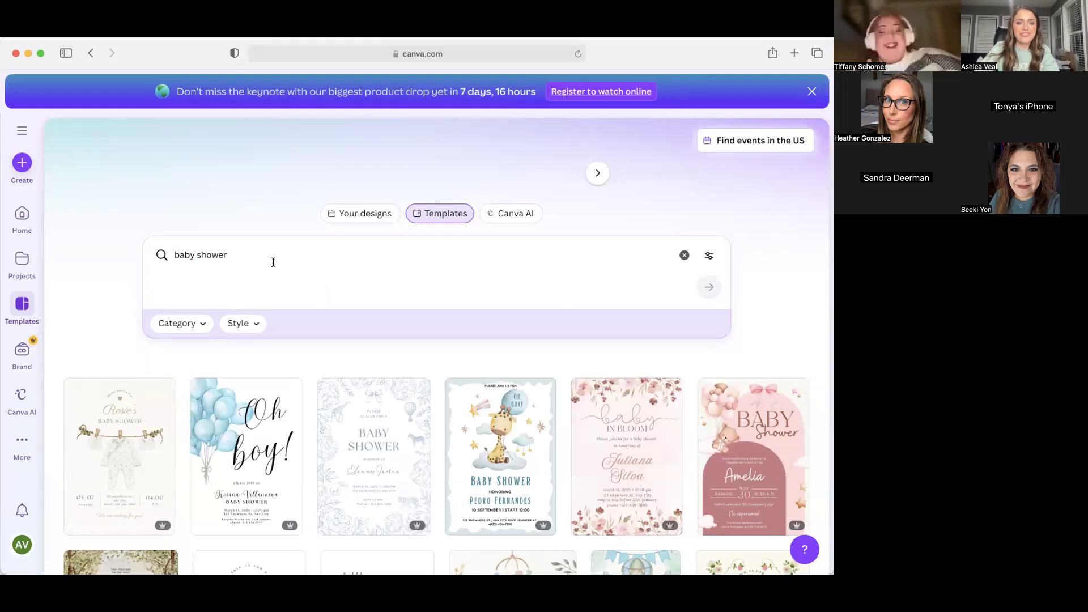
triple_click(254, 256)
text(sales)
key(Return)
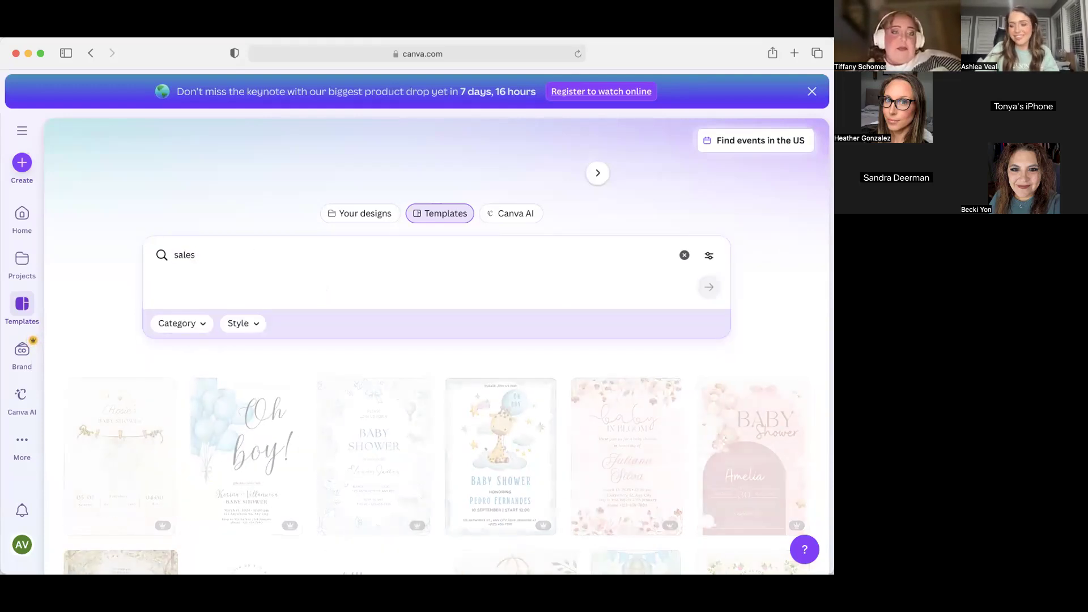
scroll(285, 424, down, 2)
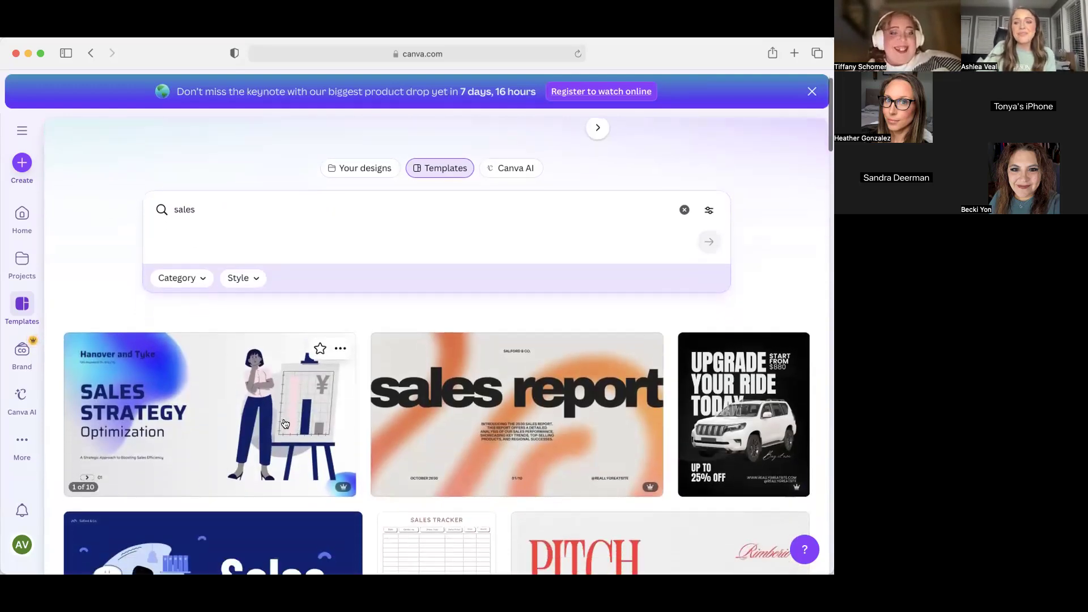
scroll(285, 424, down, 15)
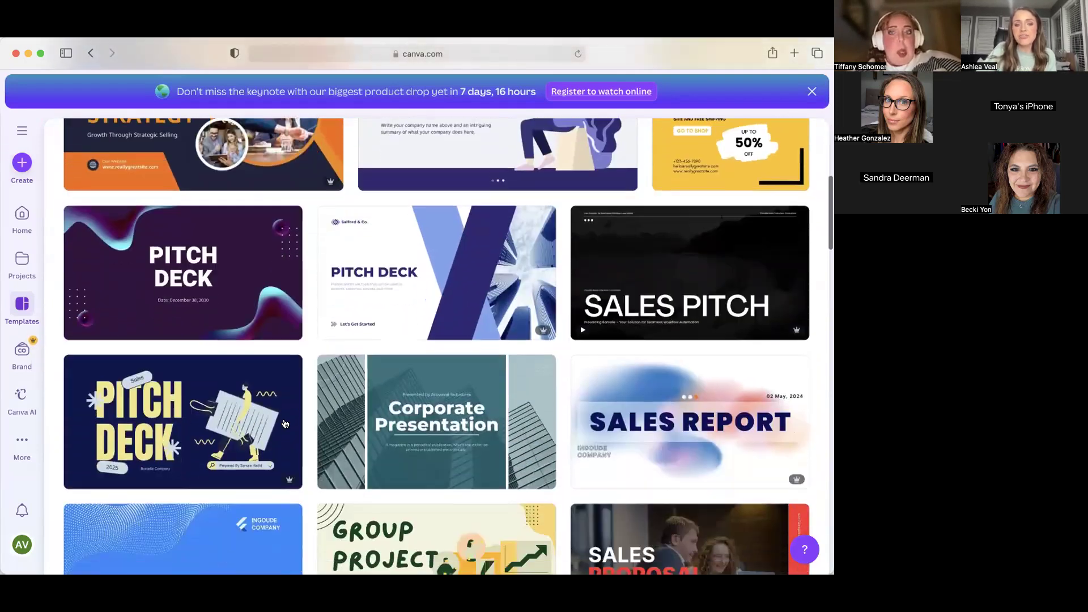
scroll(286, 424, up, 20)
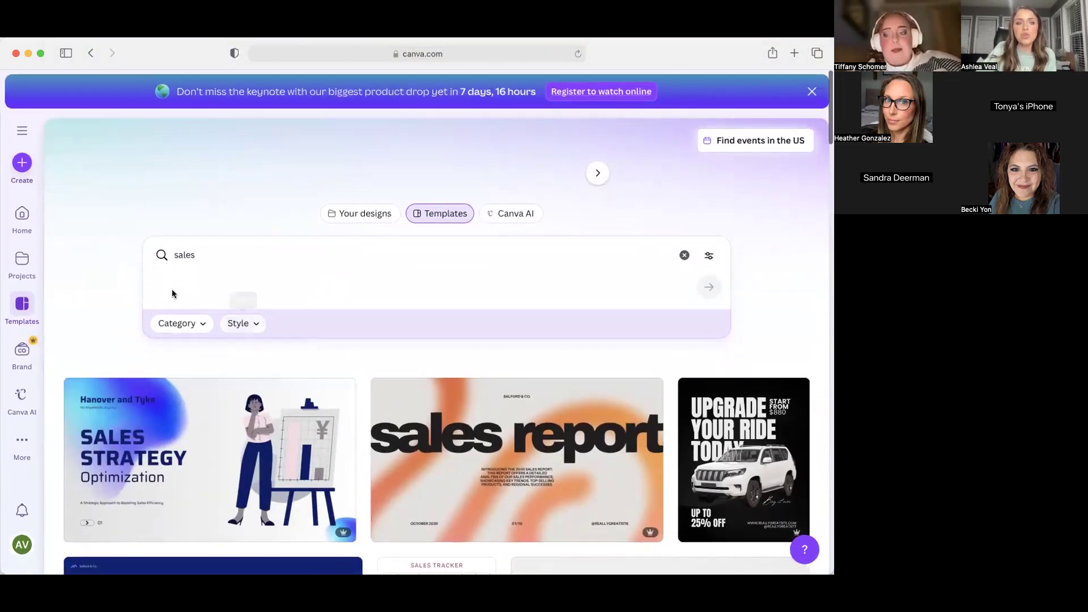
Search the templates for "black friday" and look through the matching designs
click(187, 255)
text(black friday)
key(Return)
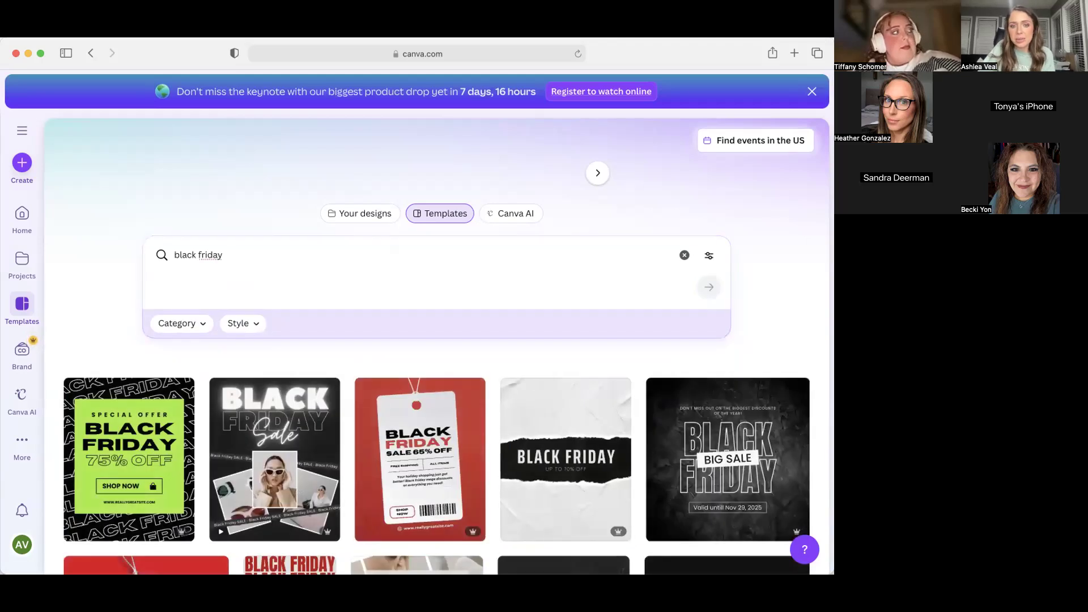
scroll(354, 403, down, 5)
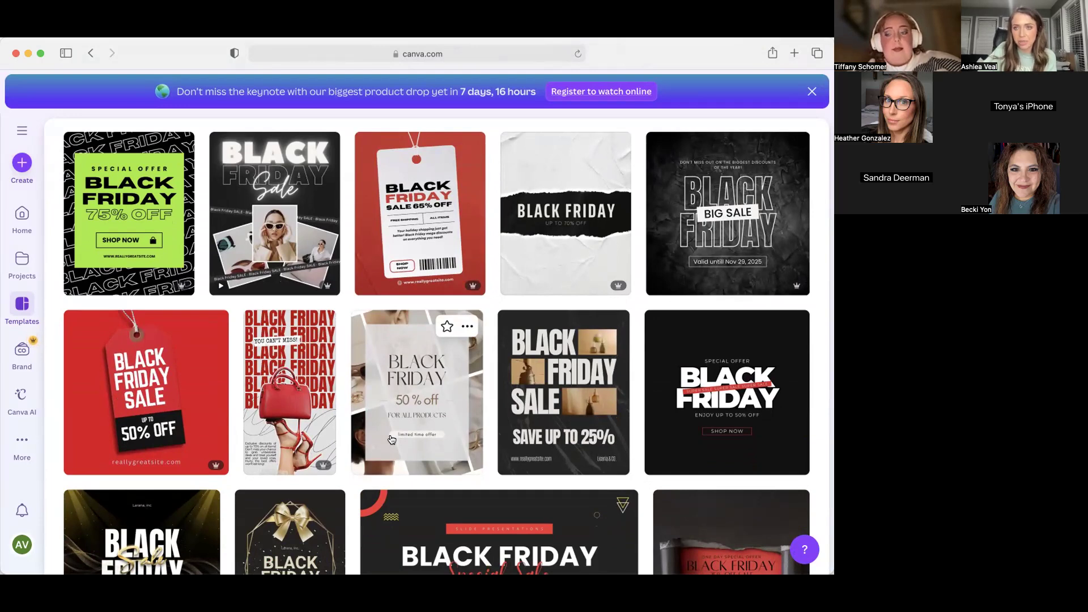
Open the list of all projects and look through the recent designs
scroll(391, 439, up, 5)
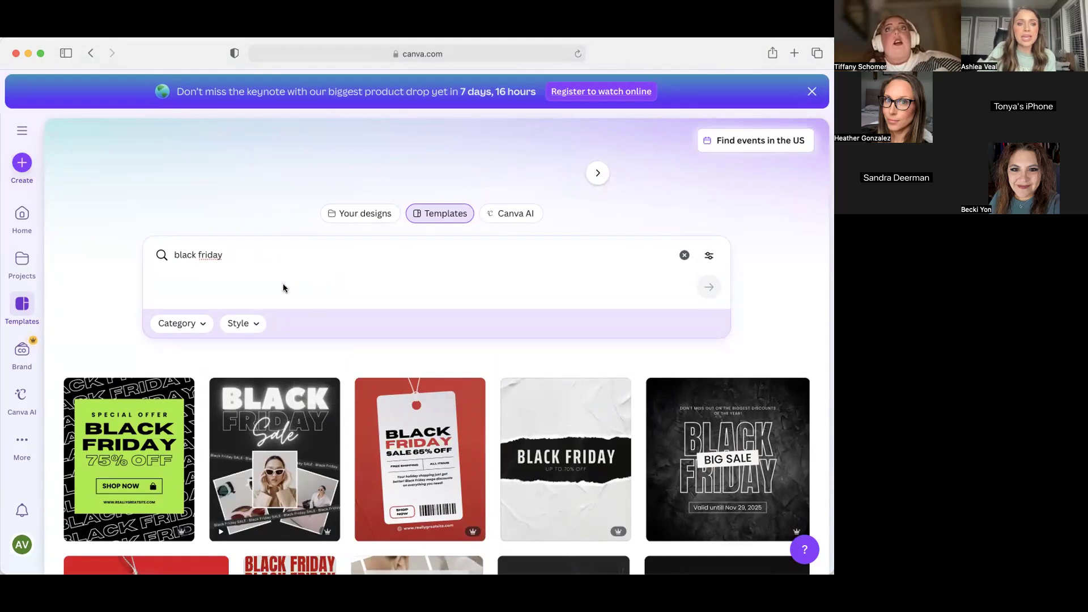
click(22, 265)
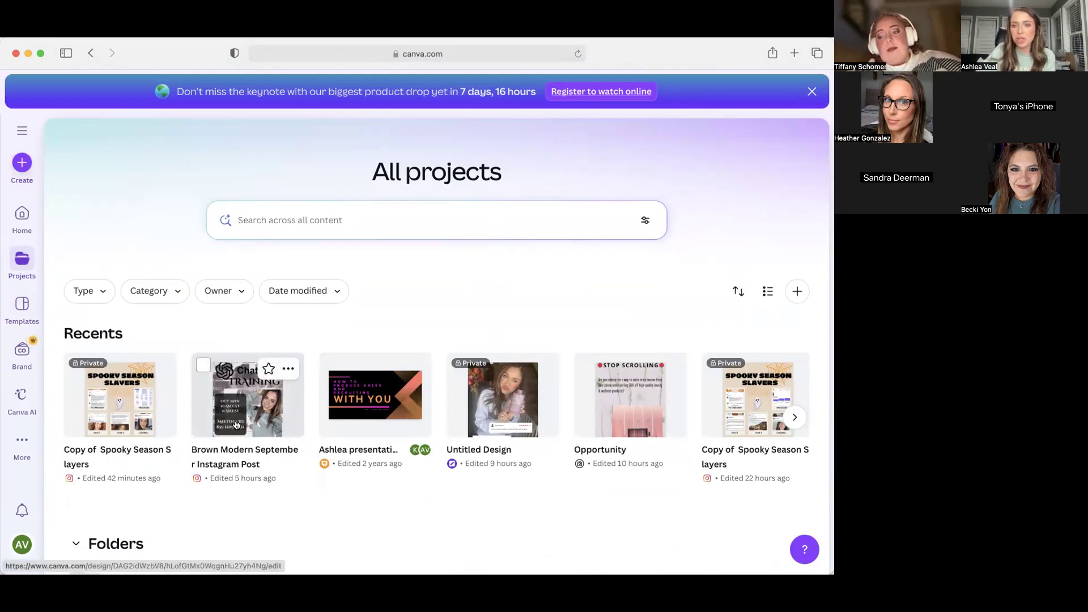
scroll(307, 409, right, 2)
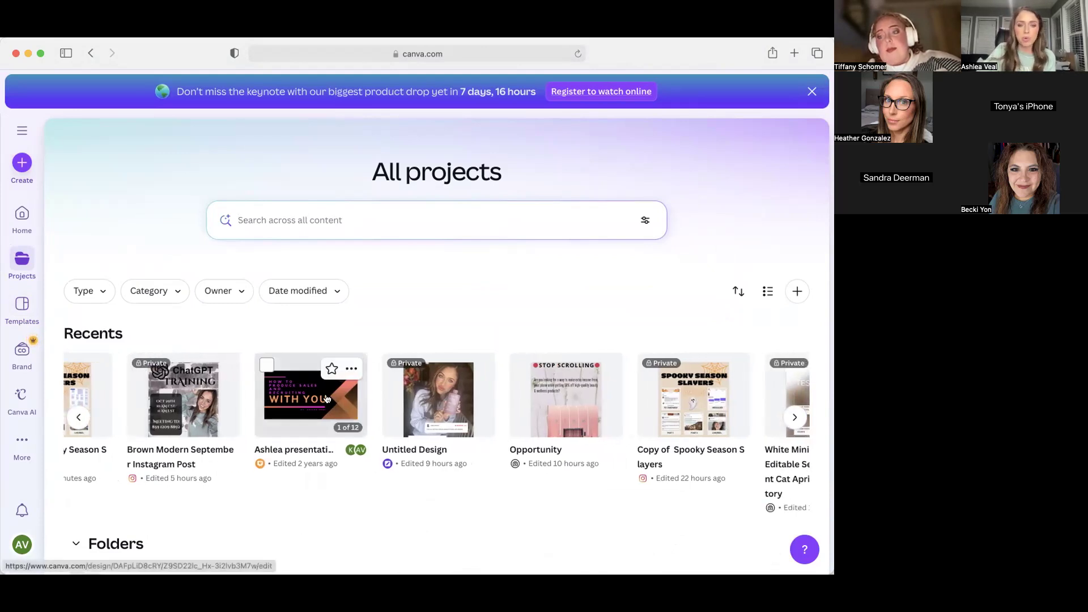
scroll(297, 410, right, 4)
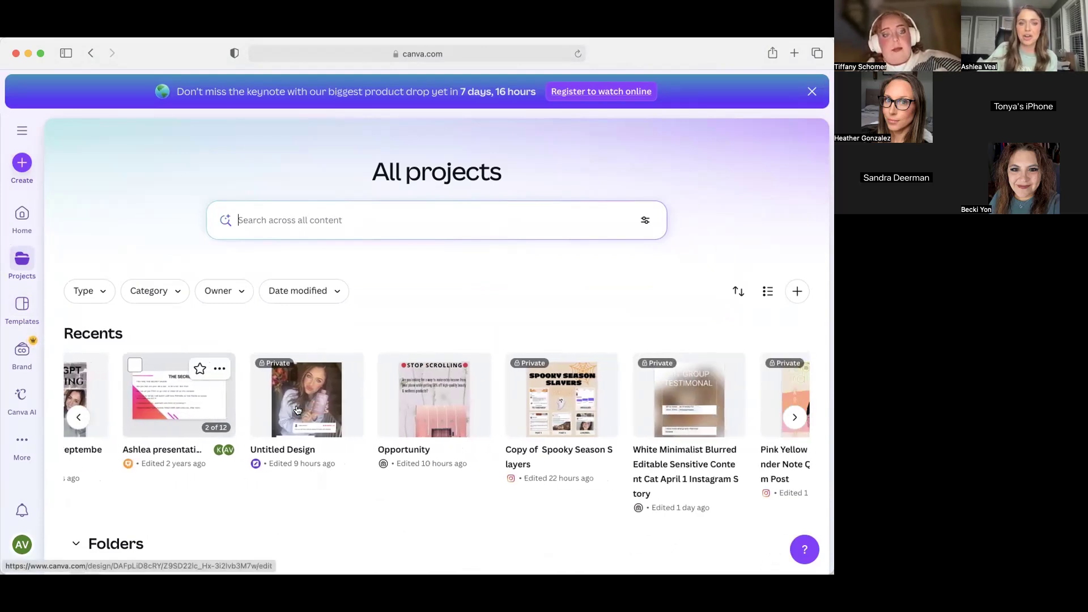
scroll(303, 416, right, 2)
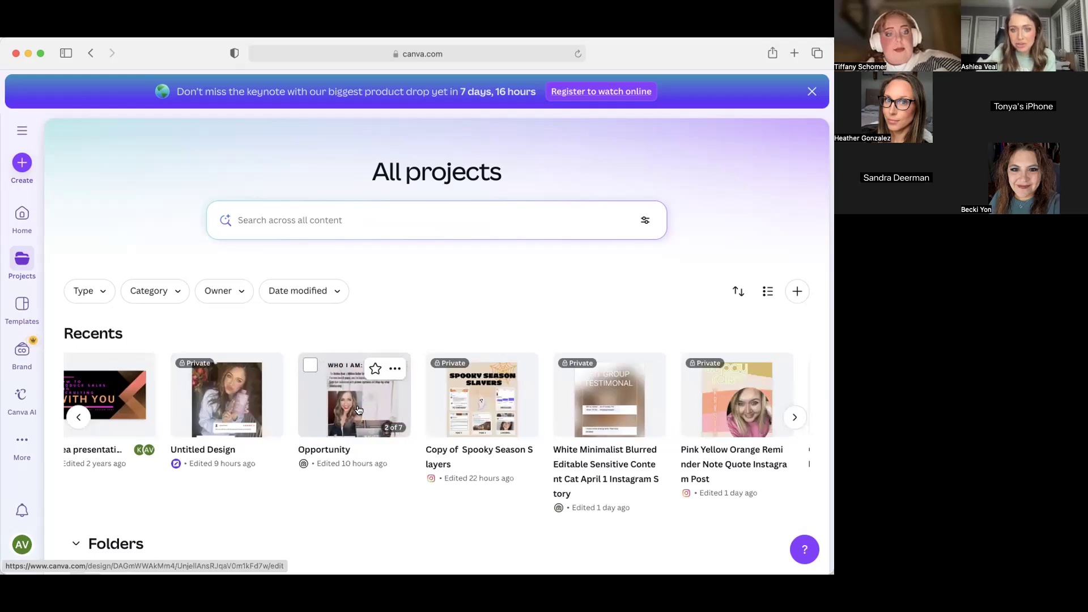
scroll(358, 410, right, 1)
scroll(358, 409, right, 2)
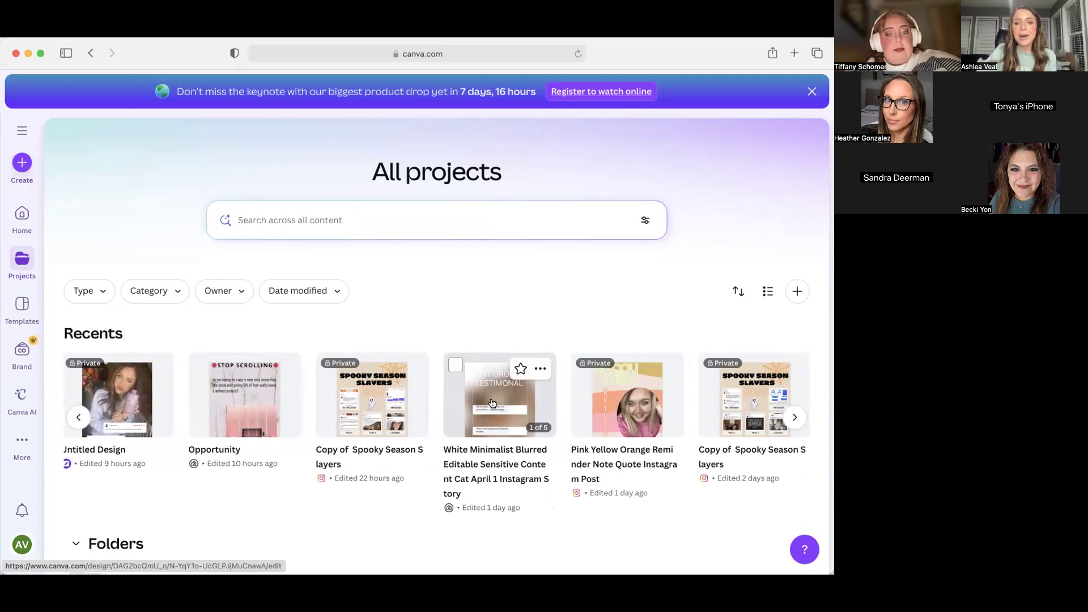
scroll(492, 406, right, 3)
scroll(491, 400, right, 3)
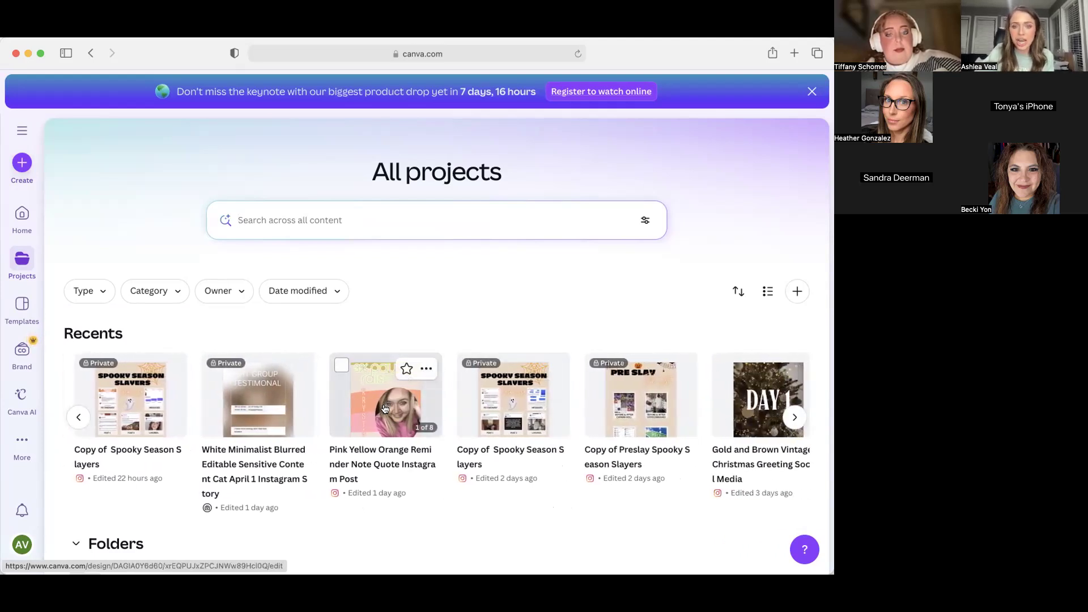
scroll(384, 408, right, 10)
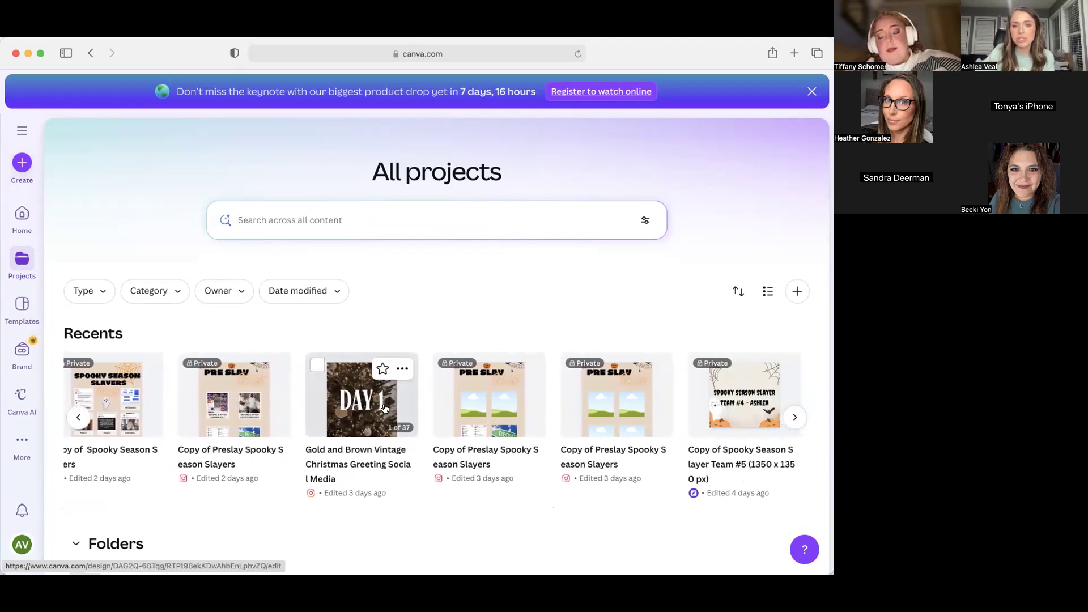
scroll(383, 408, right, 12)
scroll(385, 409, right, 3)
Return to the templates, open the options for creating a new design and show the choices for uploading content
click(12, 305)
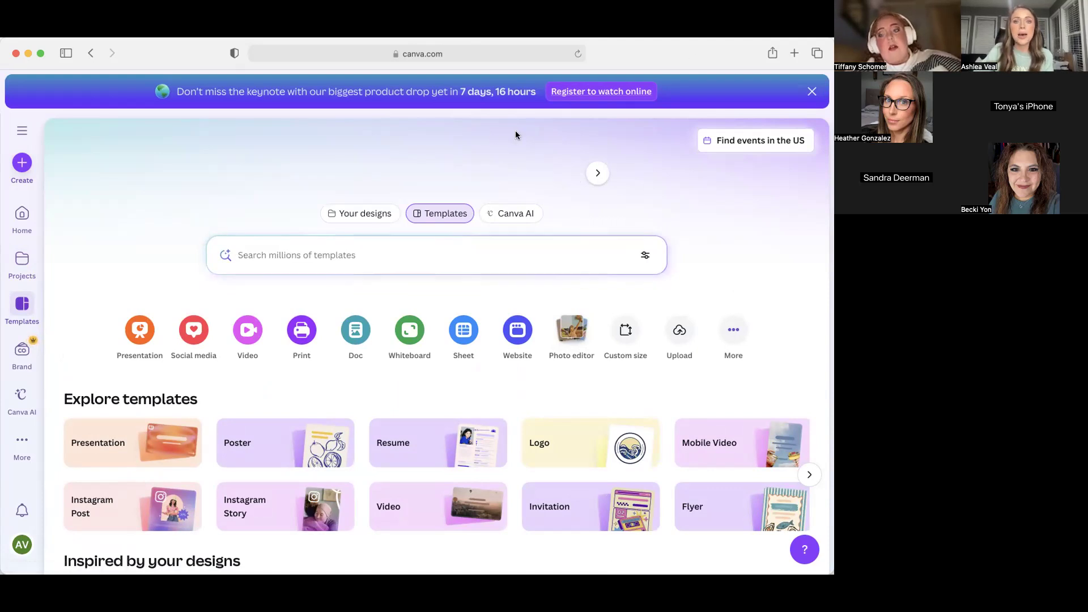
click(22, 164)
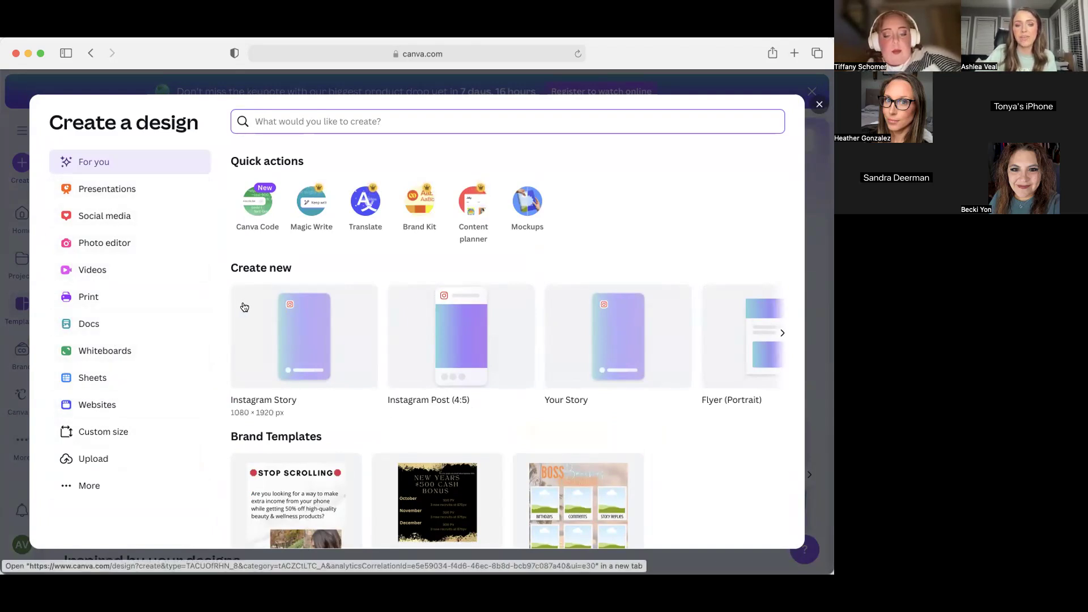
scroll(244, 306, down, 3)
scroll(244, 307, down, 1)
scroll(244, 307, up, 4)
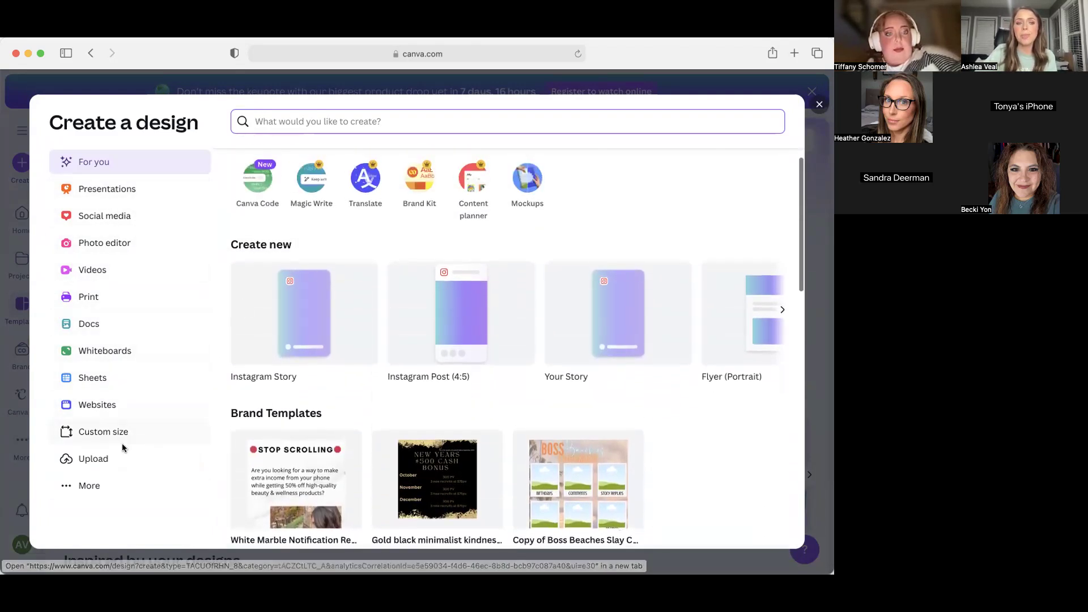
click(104, 459)
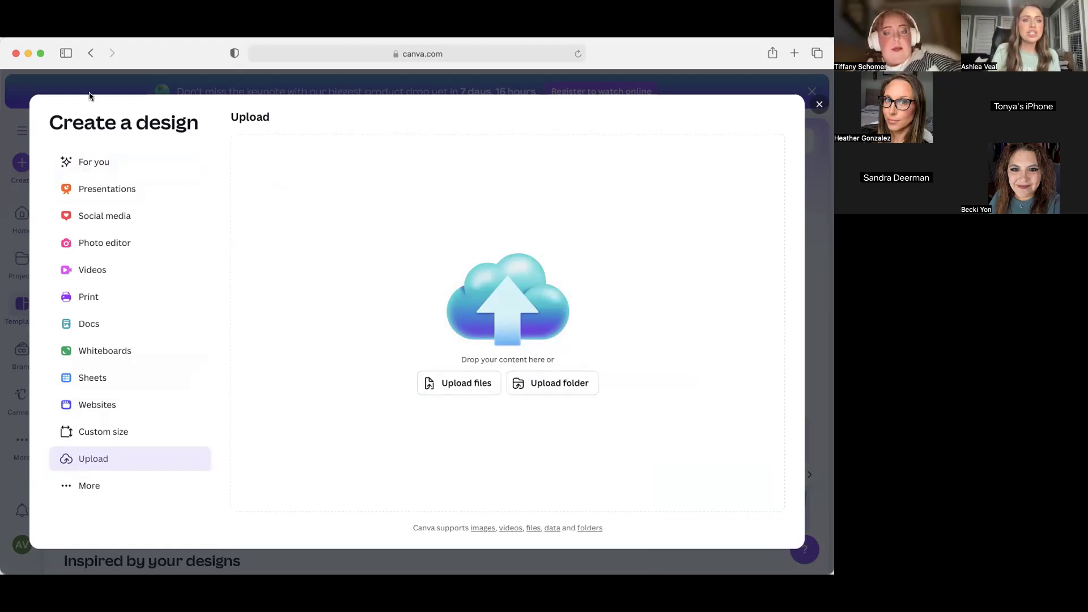
Search the templates for "fall" and open the Orange and Brown Floral Autumn Background Flyer for customizing
click(22, 300)
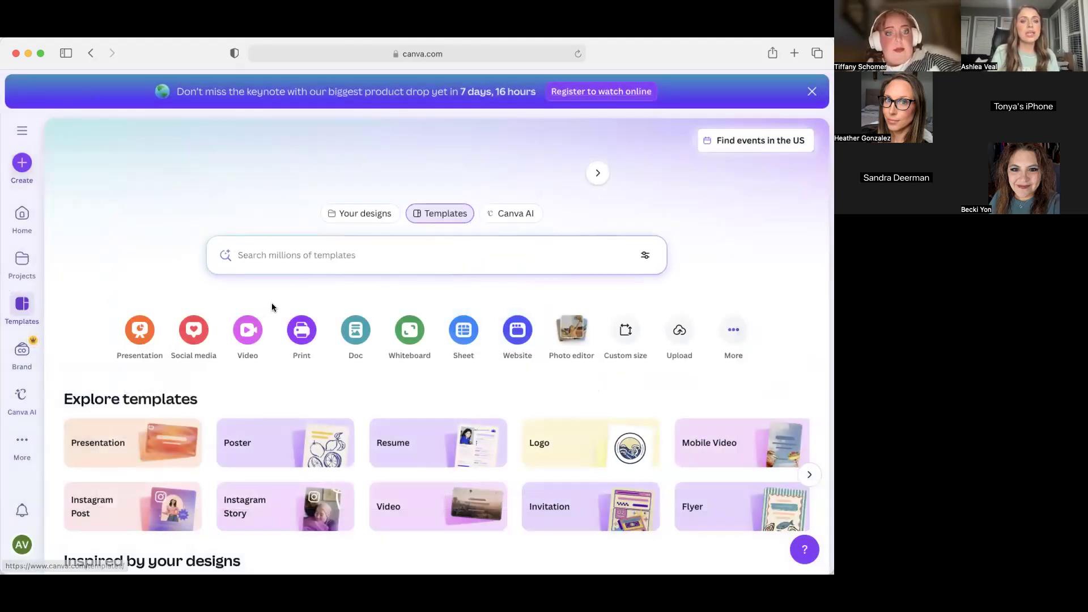
click(269, 257)
text(fall)
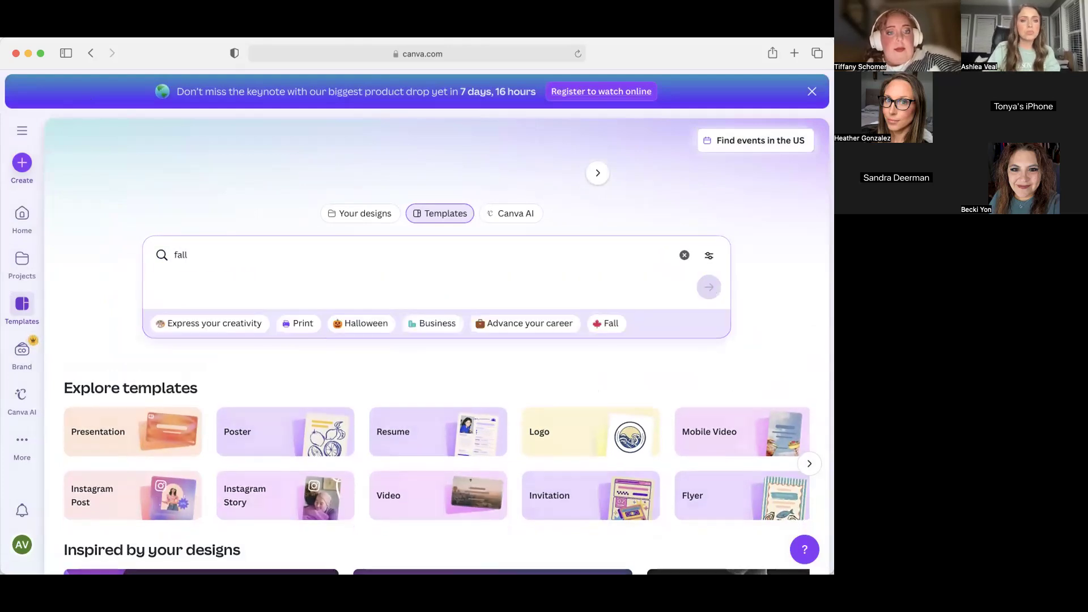
key(Return)
scroll(522, 394, down, 3)
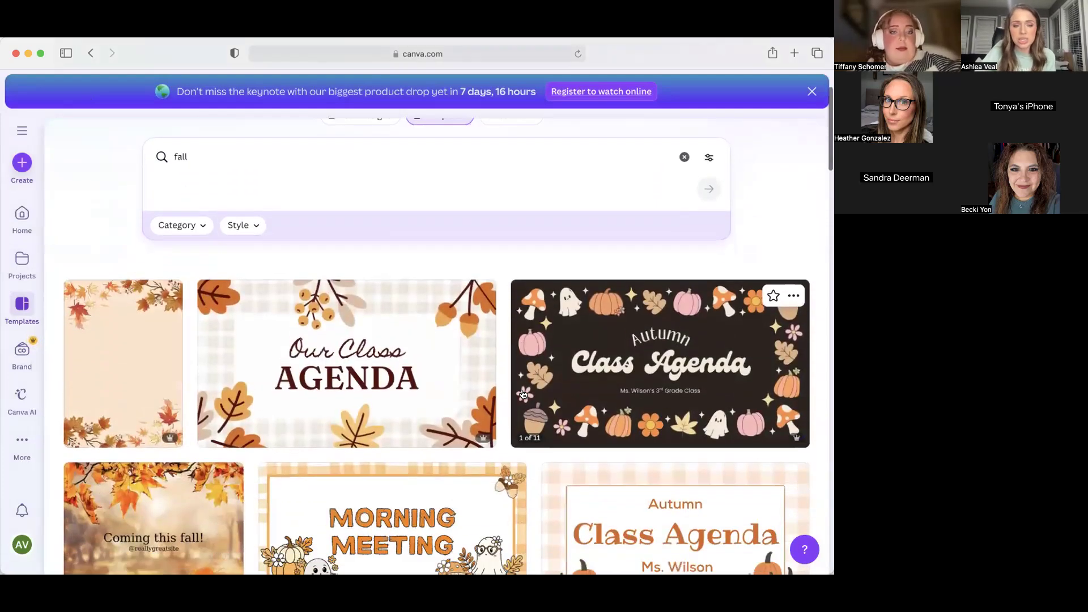
click(131, 361)
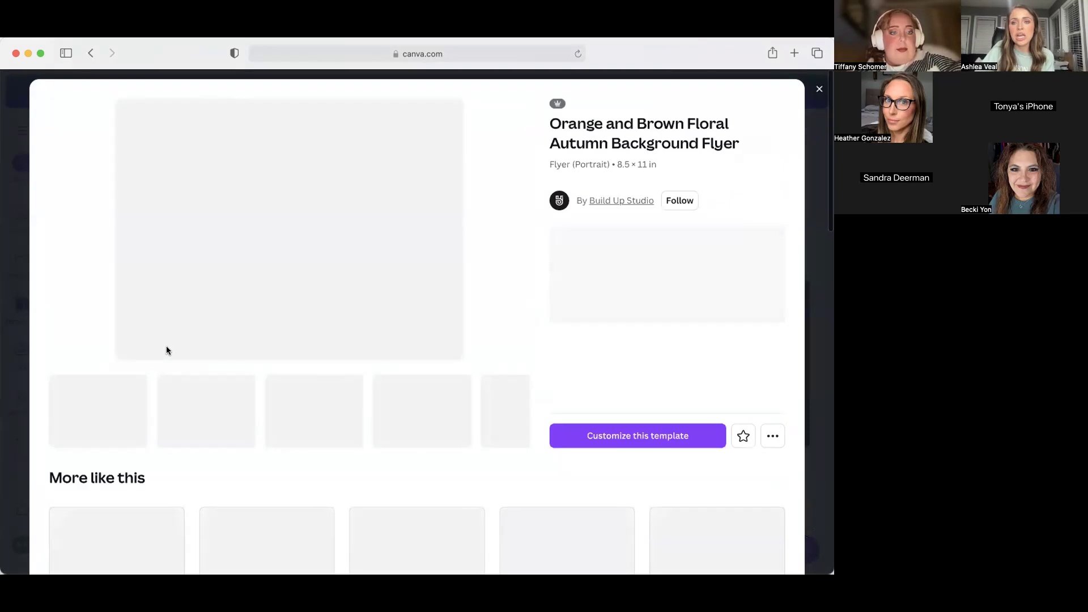
click(604, 499)
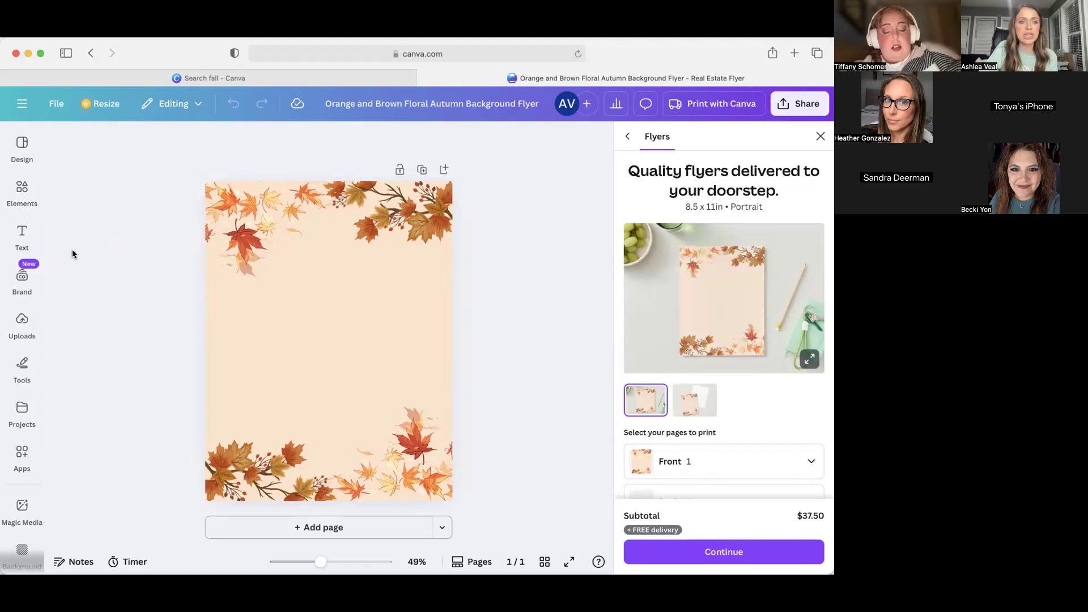
Open the uploaded media and look through the available images
click(18, 330)
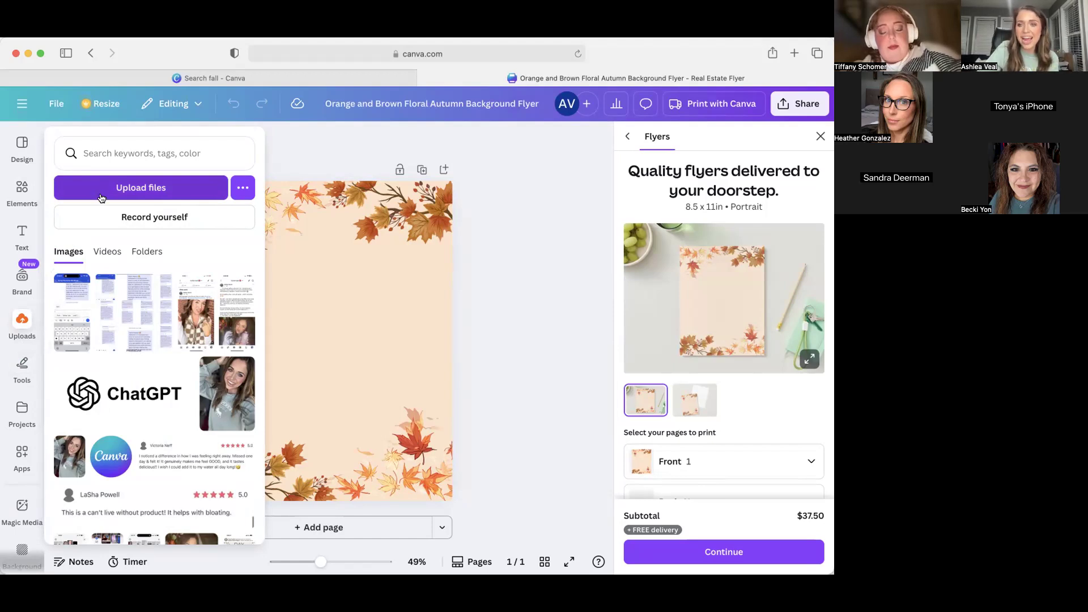
mouse_move(22, 322)
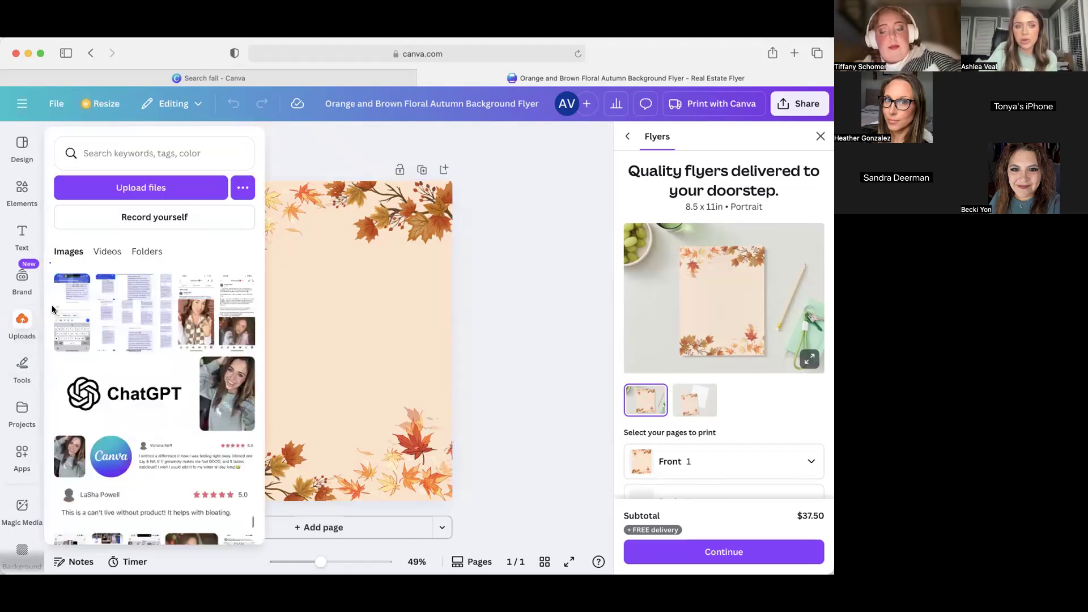
scroll(112, 363, down, 5)
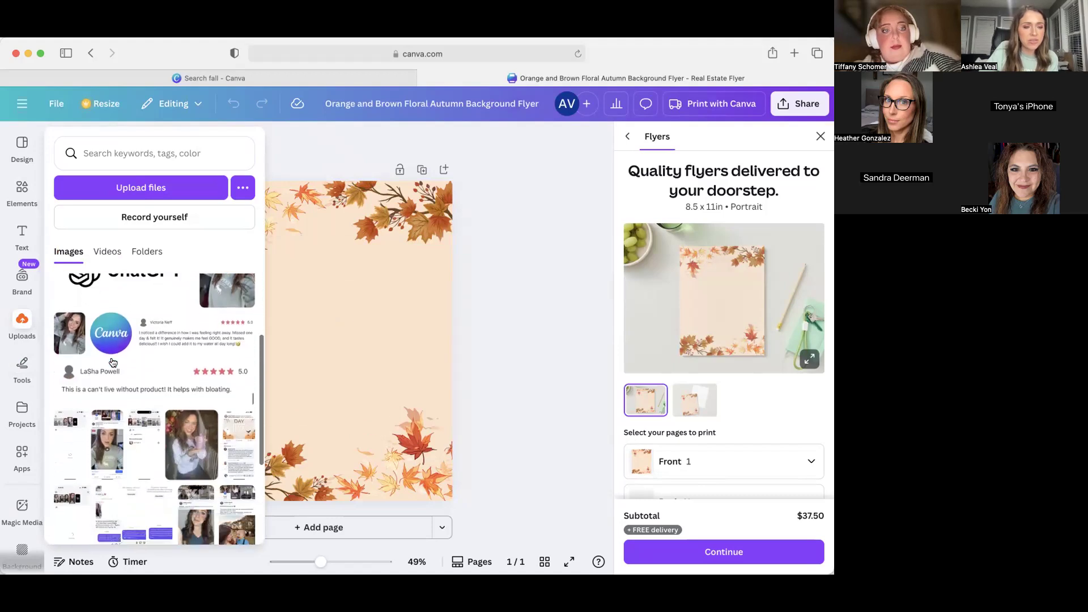
scroll(113, 363, down, 10)
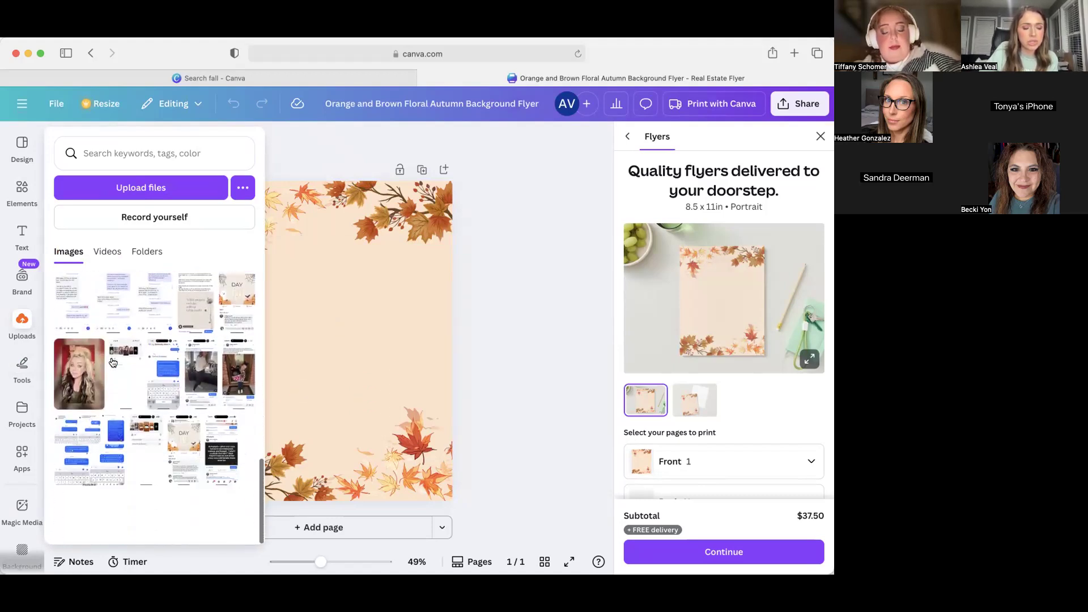
scroll(113, 360, down, 4)
scroll(113, 360, down, 5)
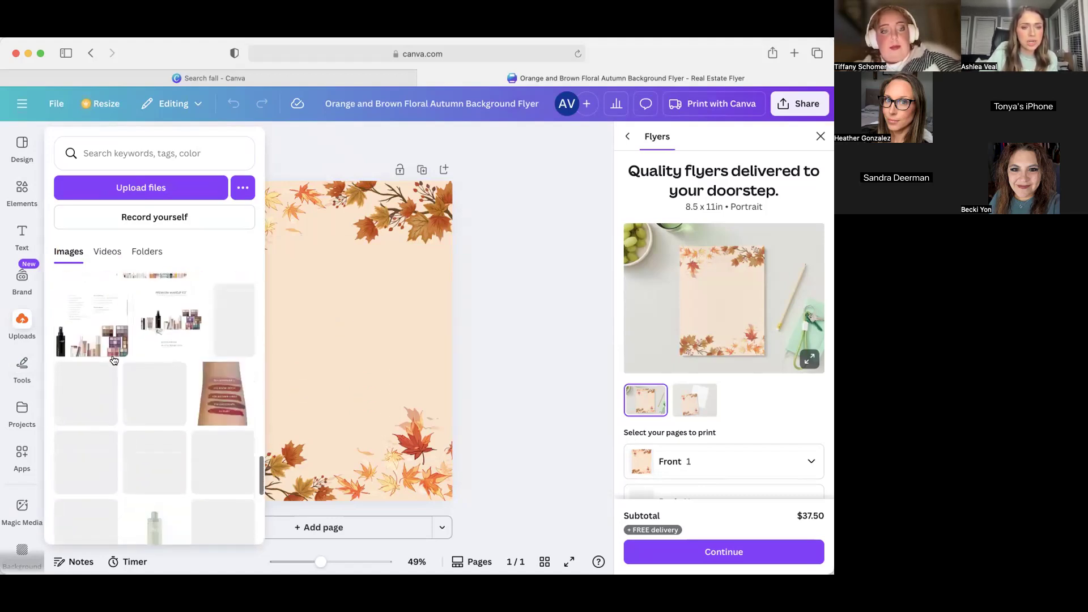
scroll(113, 361, down, 5)
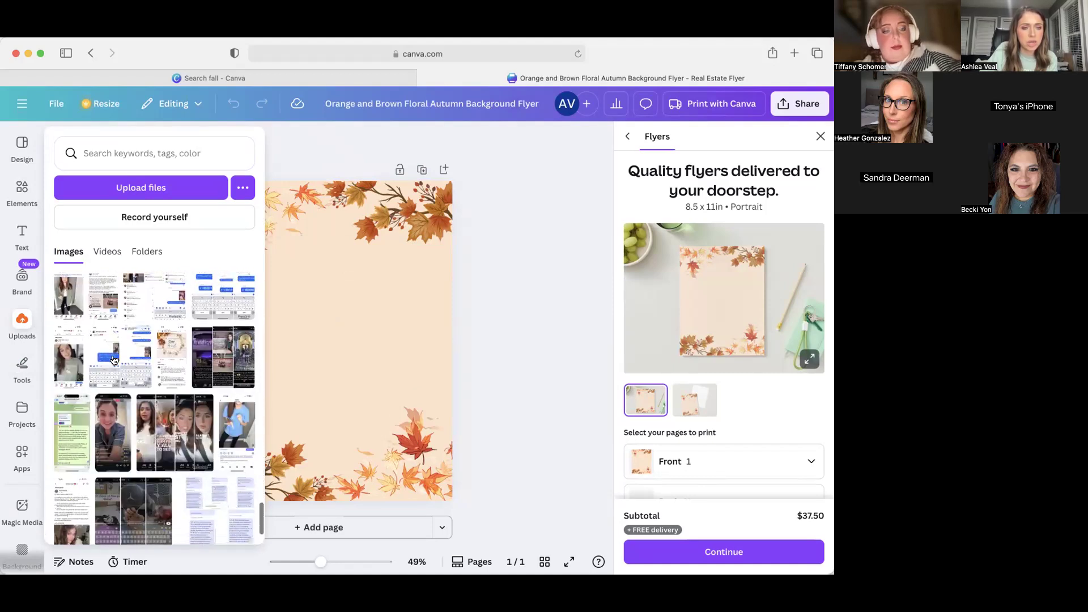
scroll(113, 360, down, 6)
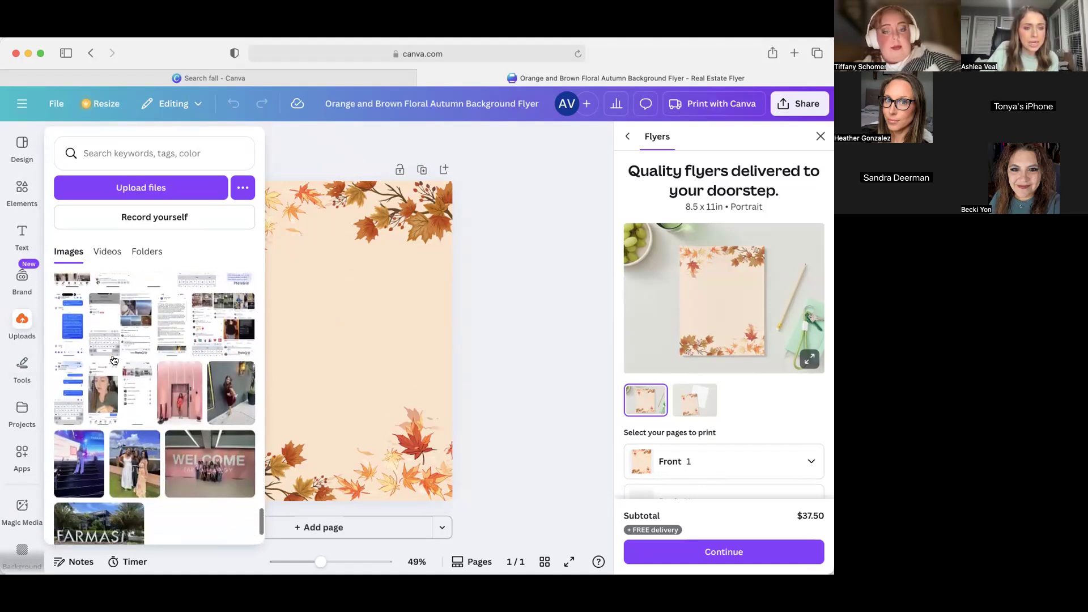
scroll(113, 358, down, 6)
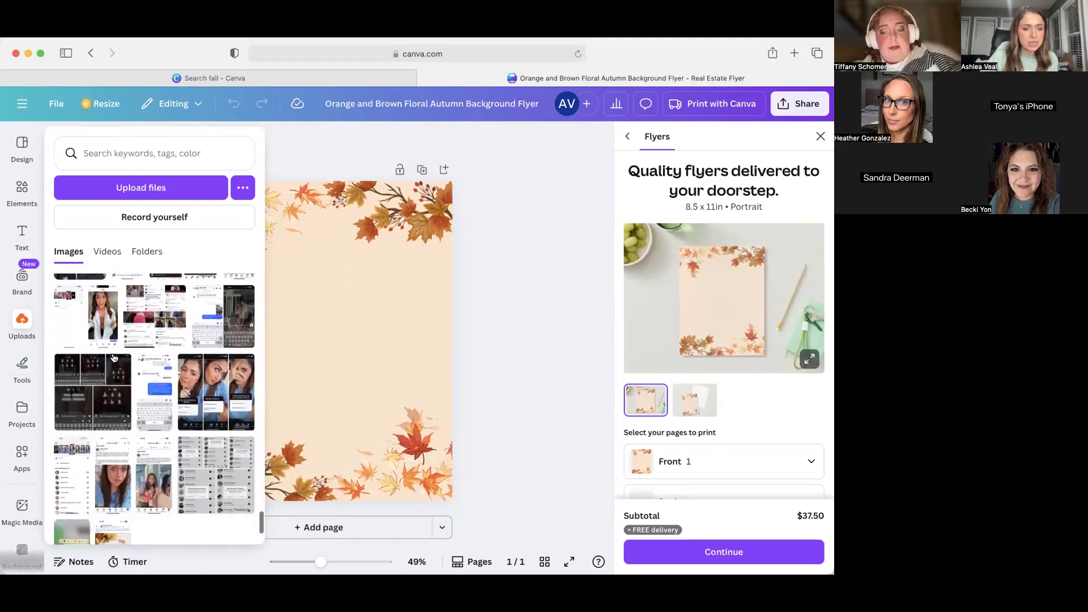
Add the 31.2-second uploaded video to the flyer, resized and positioned so it overhangs the page's right edge
click(100, 249)
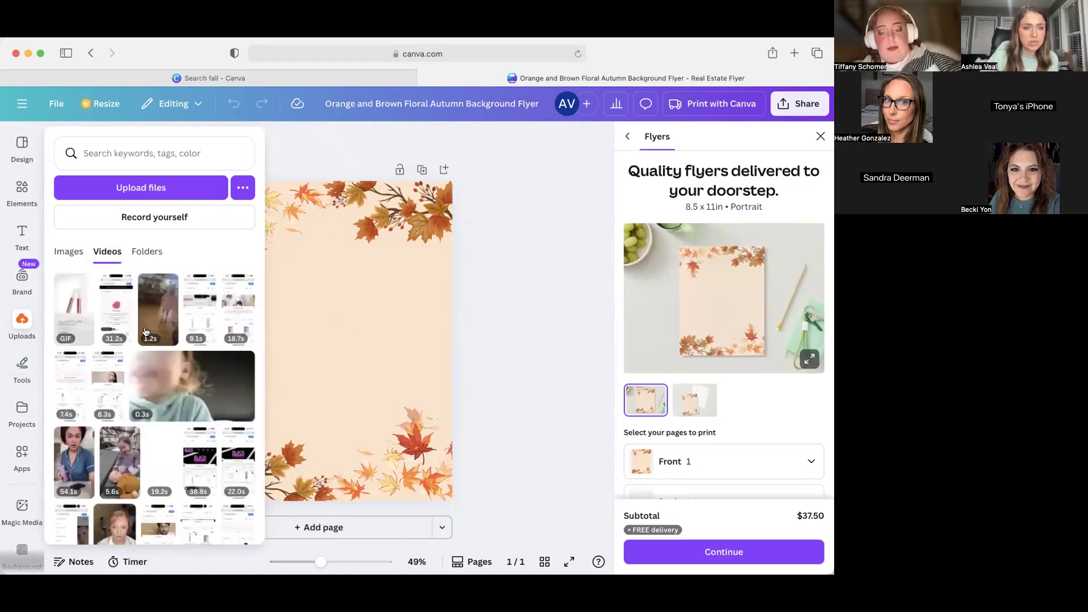
click(115, 324)
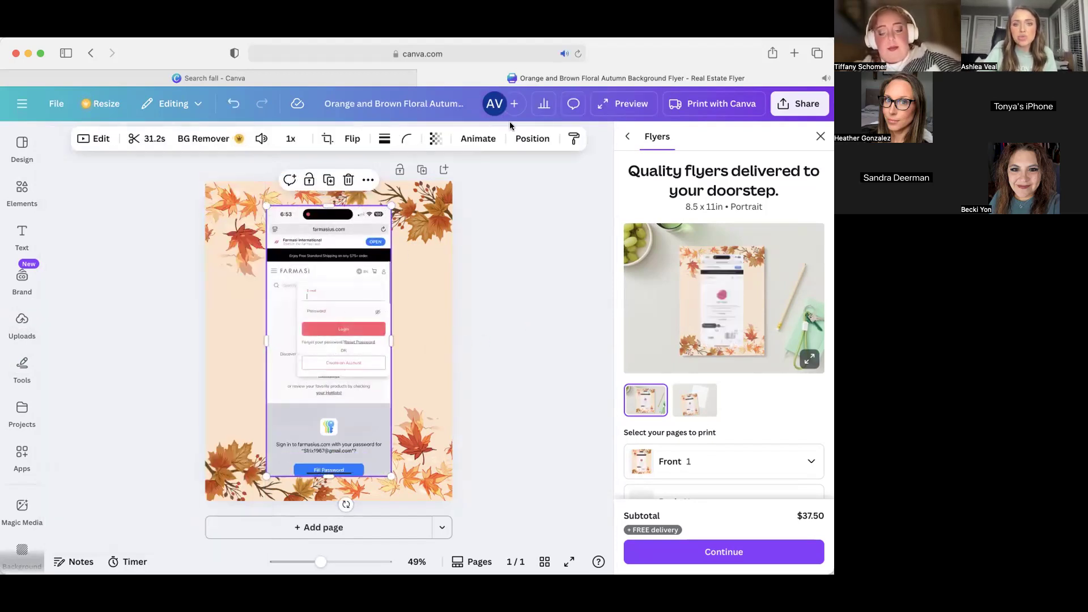
drag(395, 209, 344, 311)
drag(333, 357, 357, 320)
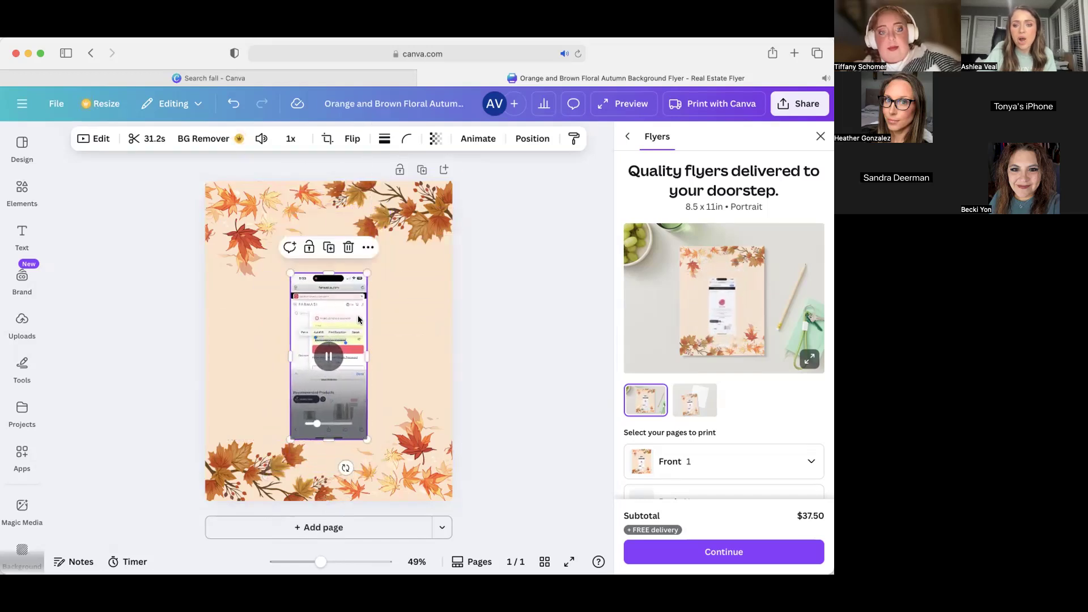
drag(369, 439, 402, 516)
drag(373, 292, 480, 254)
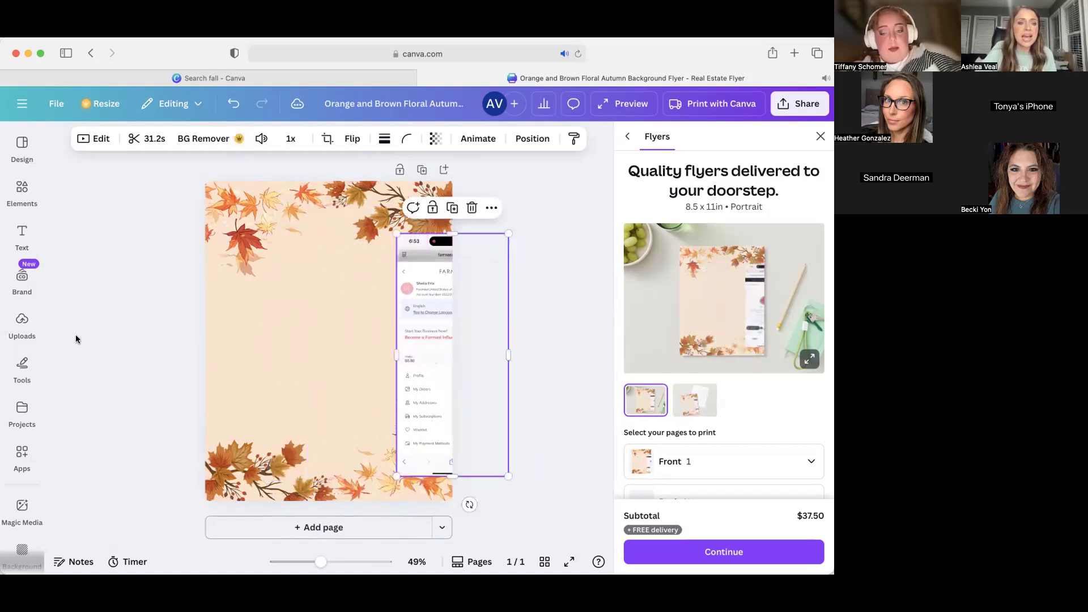
Search the design elements for "iphone"
click(21, 410)
click(21, 235)
click(21, 190)
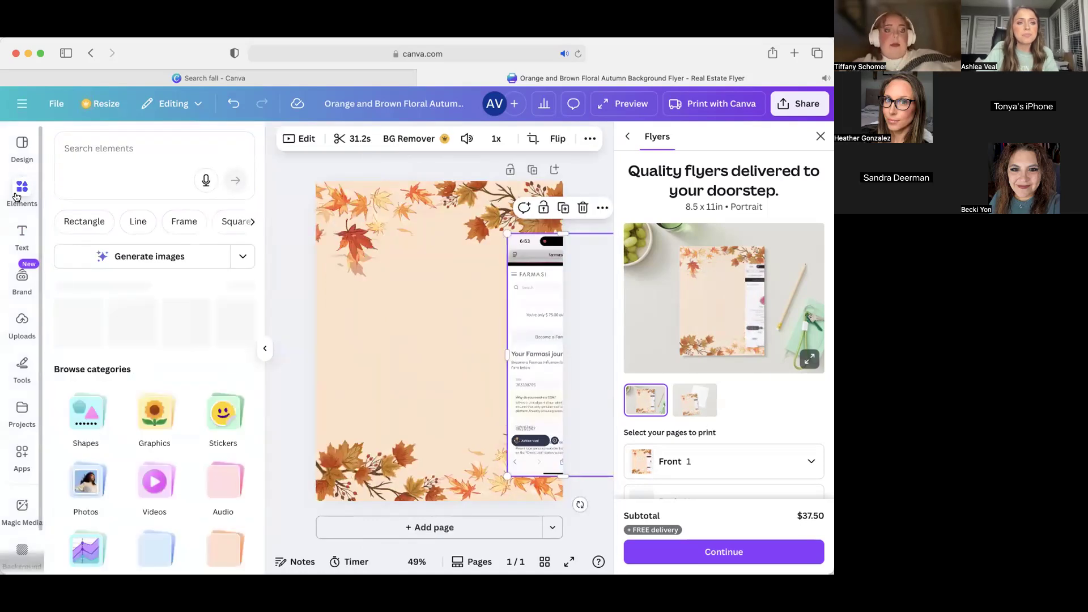
click(142, 148)
text(iphone)
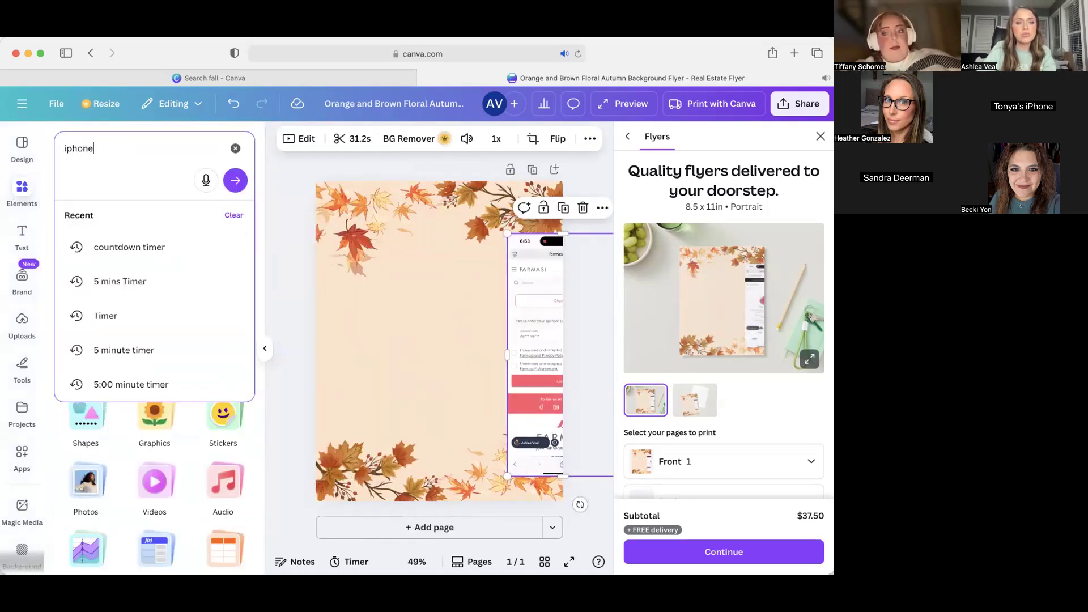
key(Return)
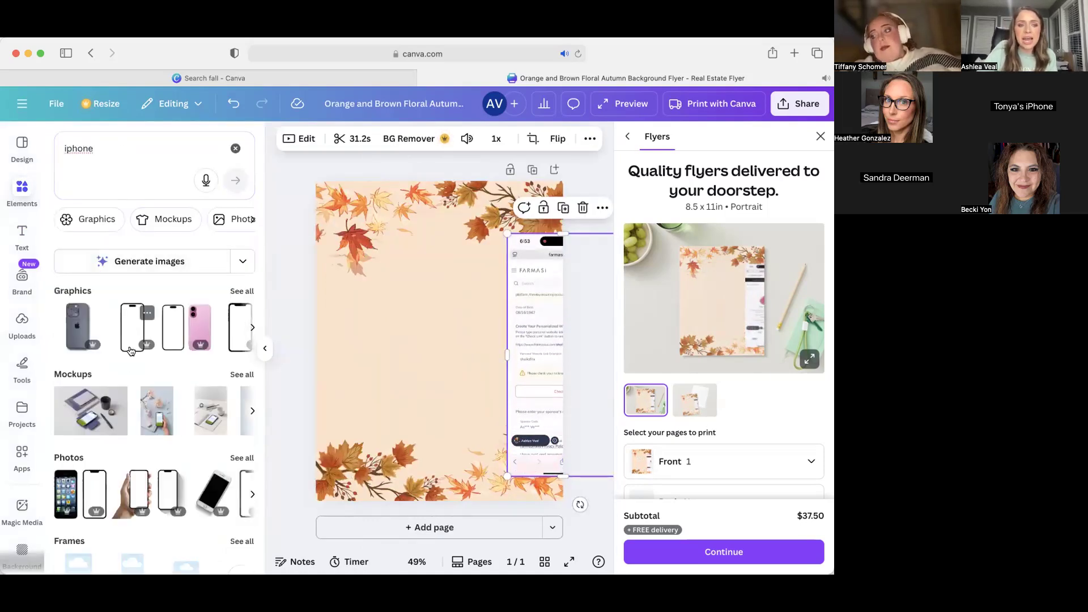
Place the upright black-framed iPhone photo with an empty screen in the middle of the flyer
scroll(121, 371, down, 4)
scroll(122, 372, down, 1)
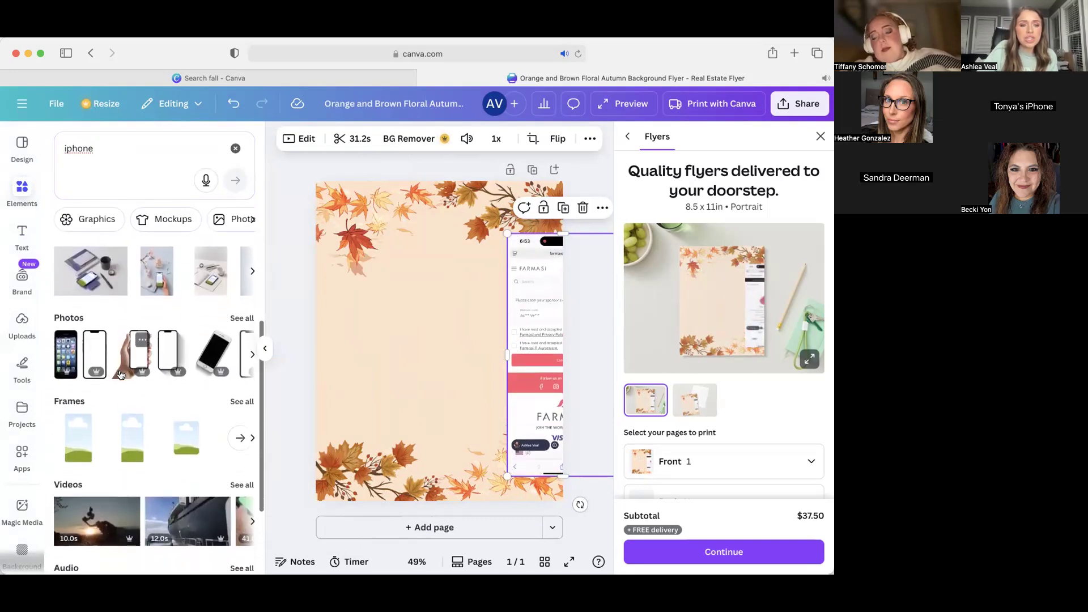
scroll(144, 368, right, 1)
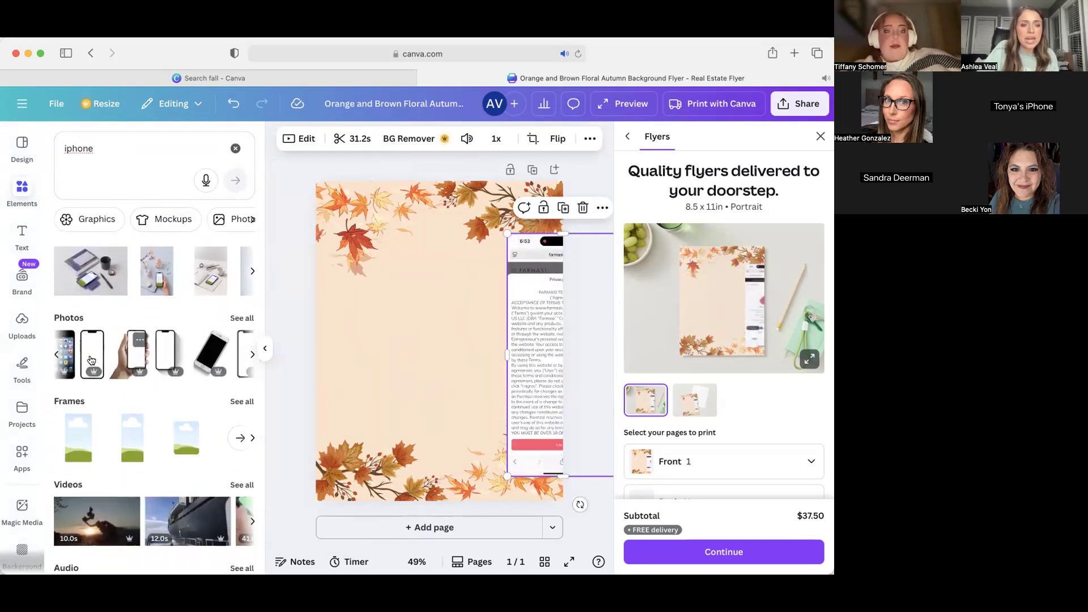
drag(87, 358, 406, 306)
drag(454, 340, 440, 300)
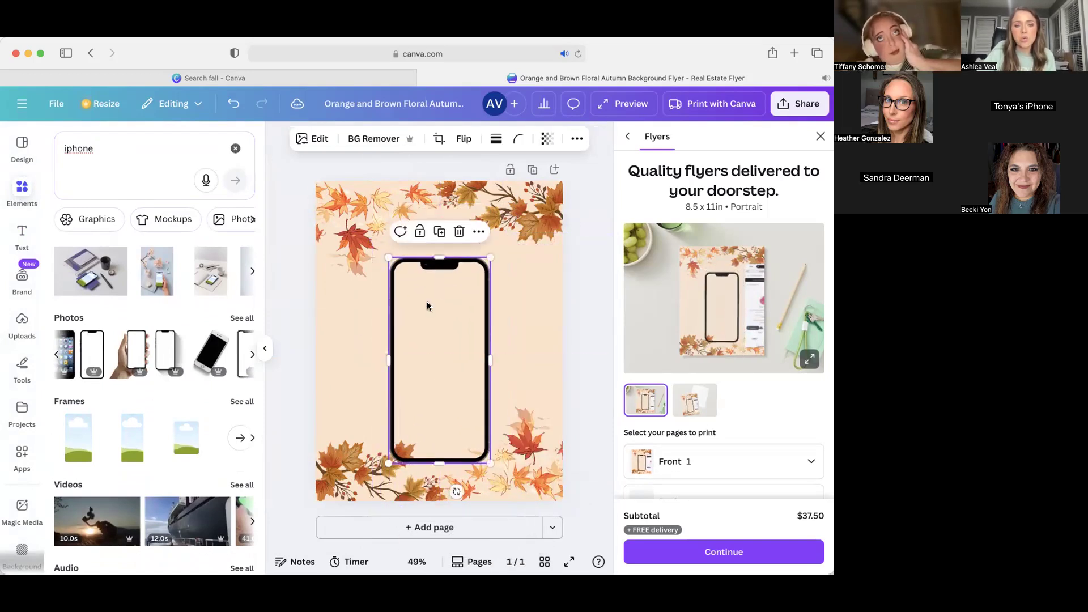
Fit the uploaded video into a rectangular frame over the iPhone's screen, extend it up towards the notch, and preview its playback
drag(91, 444, 428, 312)
drag(556, 332, 438, 339)
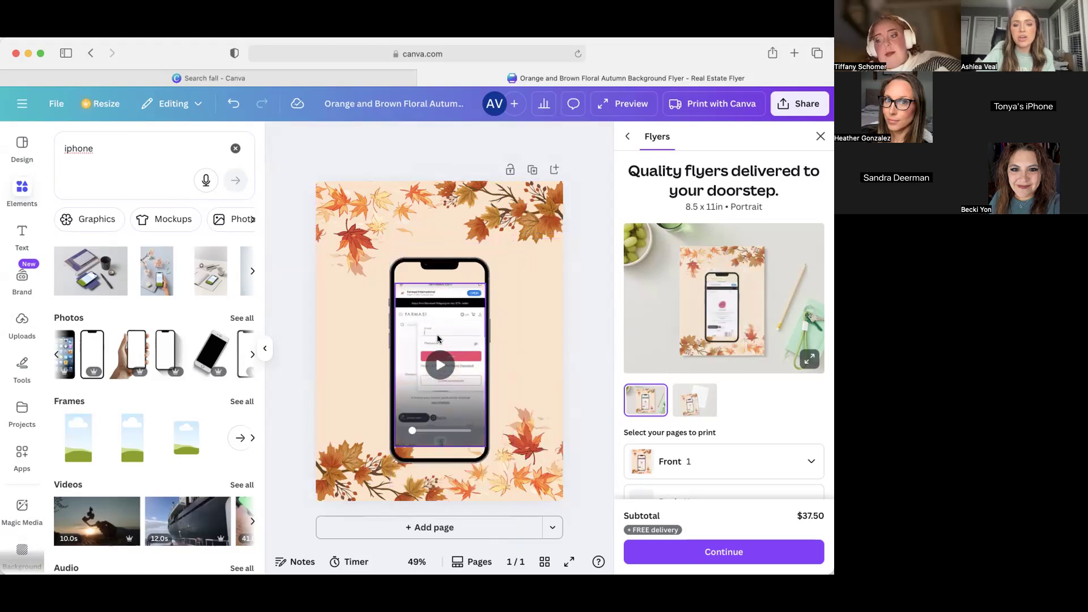
click(438, 285)
drag(438, 282, 438, 271)
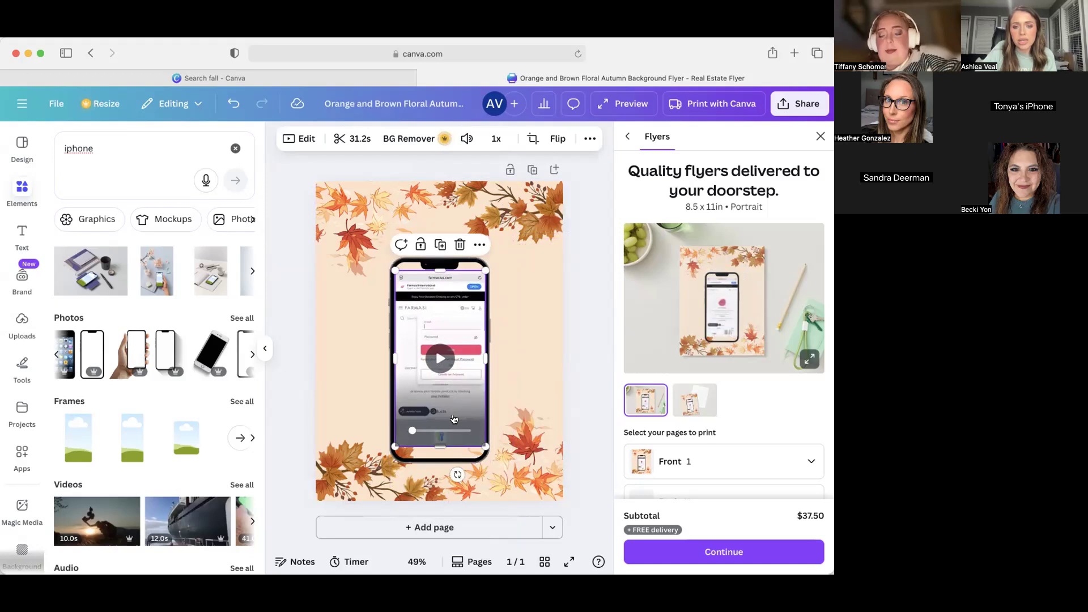
click(442, 432)
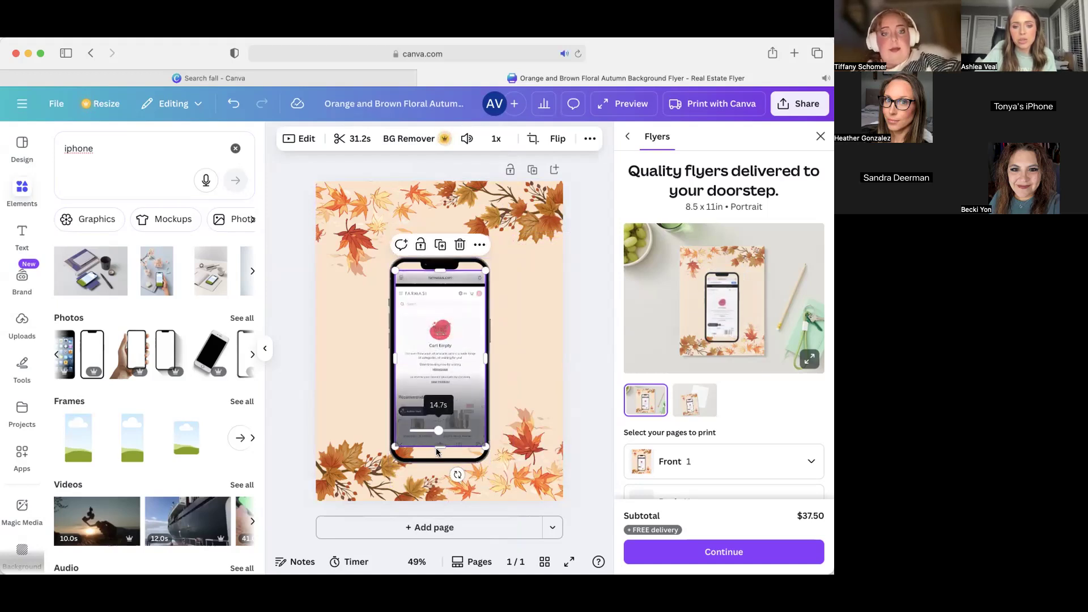
click(545, 371)
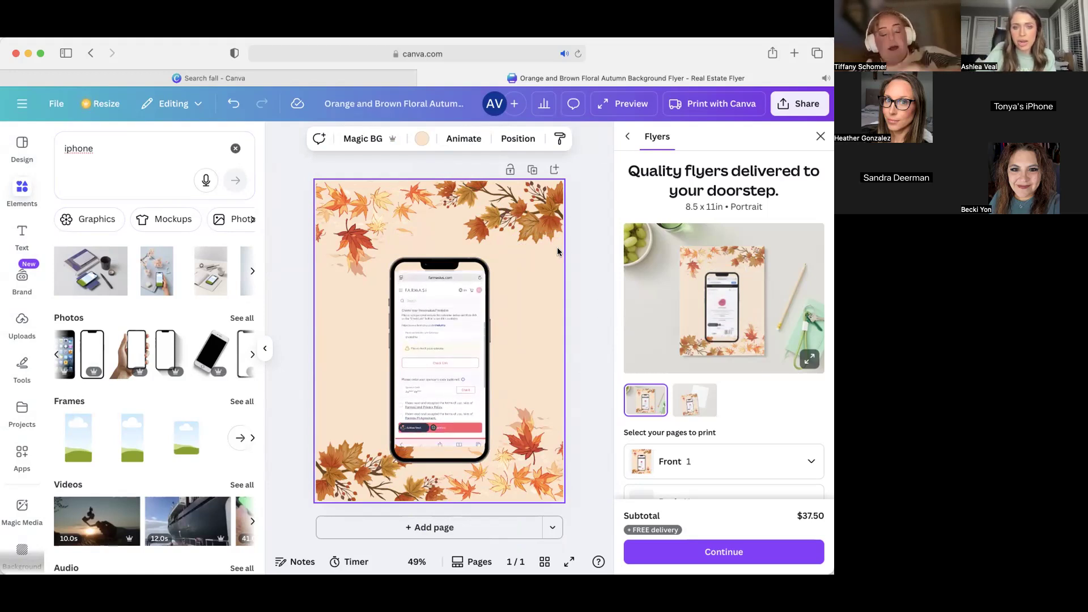
Delete the video, its frame and the iPhone image from the flyer
click(424, 371)
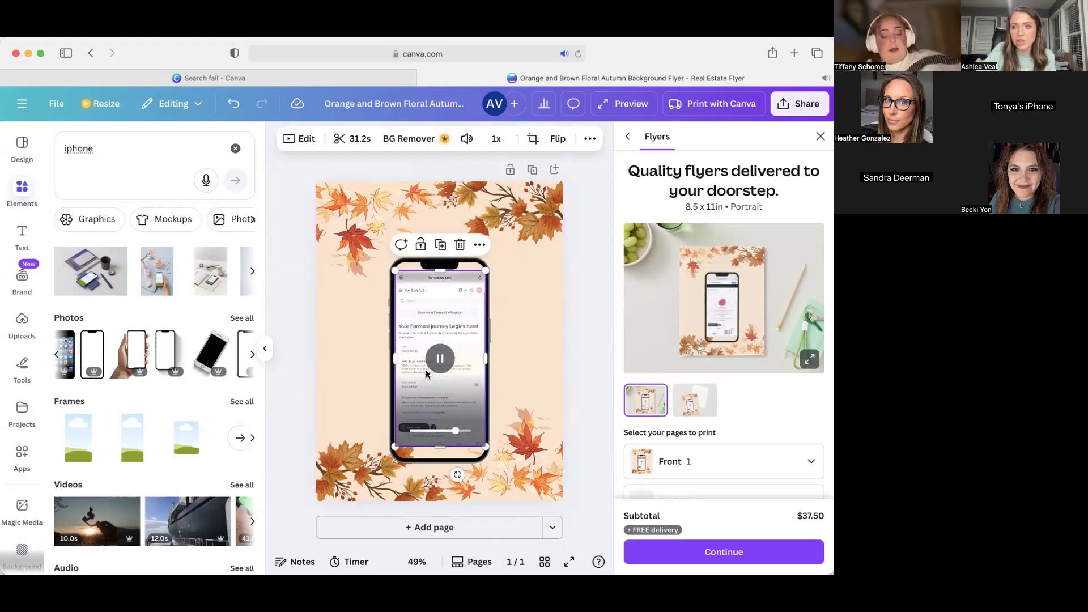
click(460, 245)
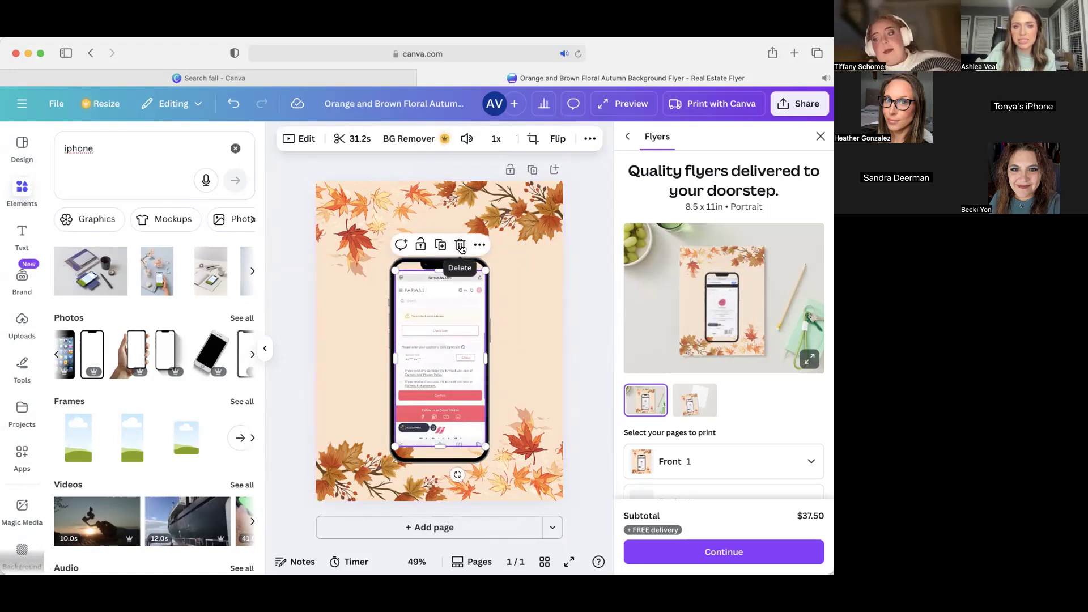
click(464, 276)
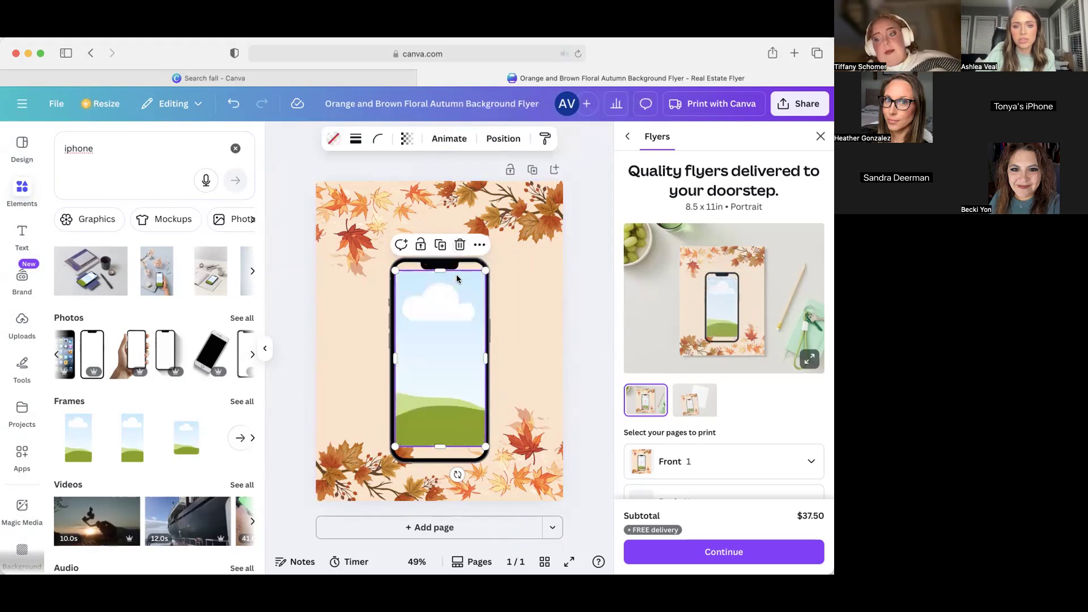
click(441, 245)
click(451, 271)
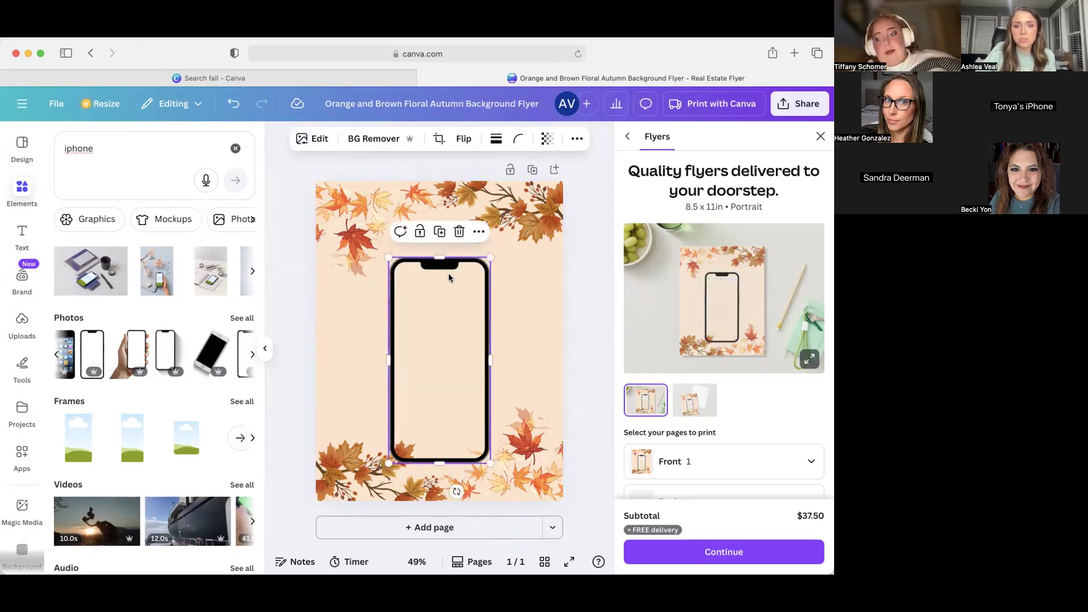
click(458, 233)
Add a rounded square shape and enlarge it into a centred panel filling the area between the leaf clusters
click(236, 149)
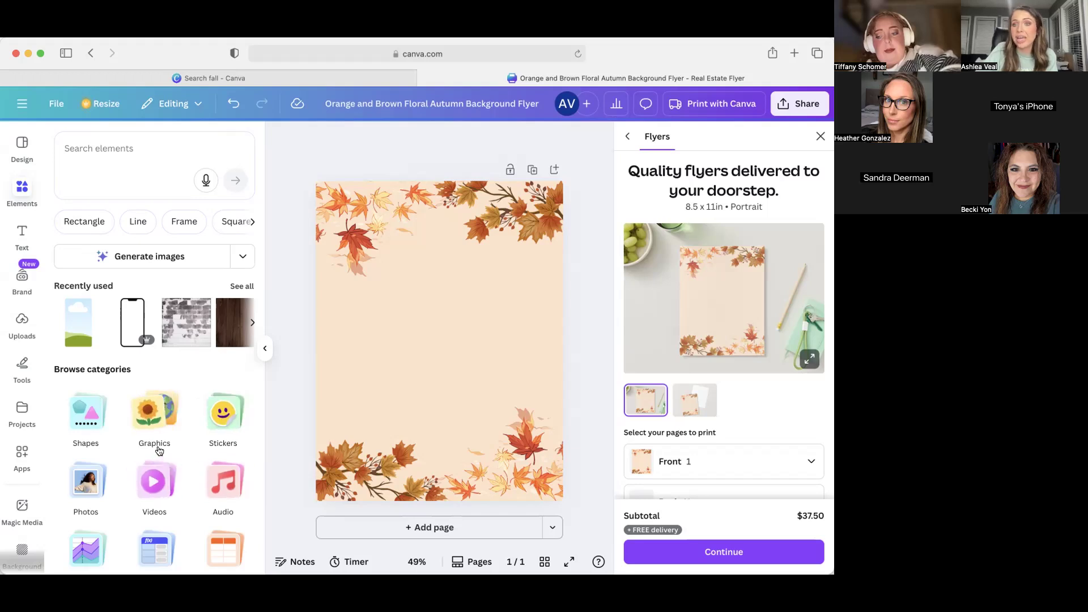
click(83, 408)
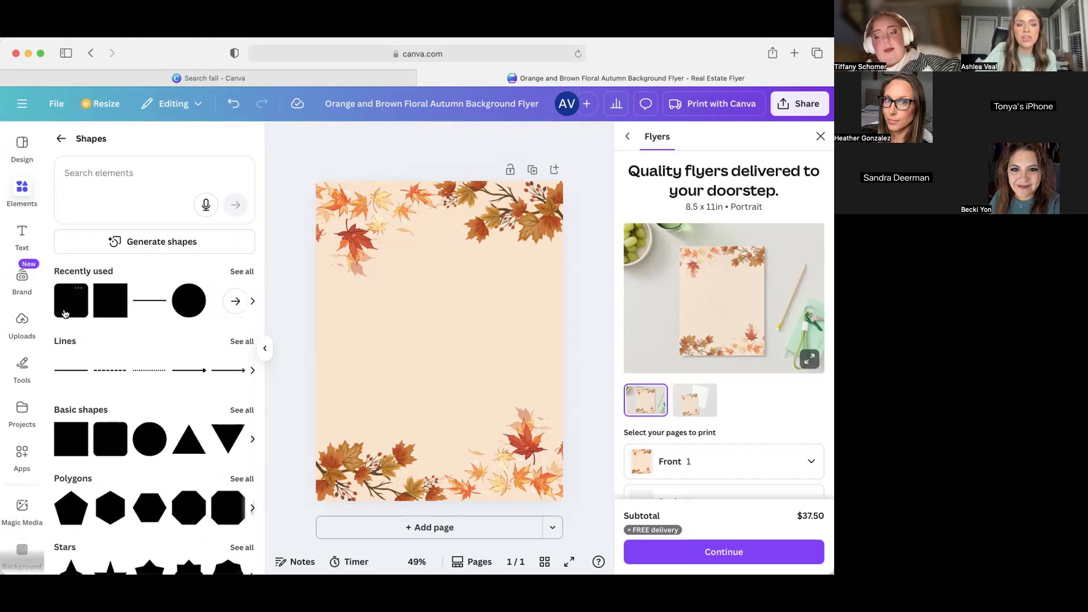
click(65, 305)
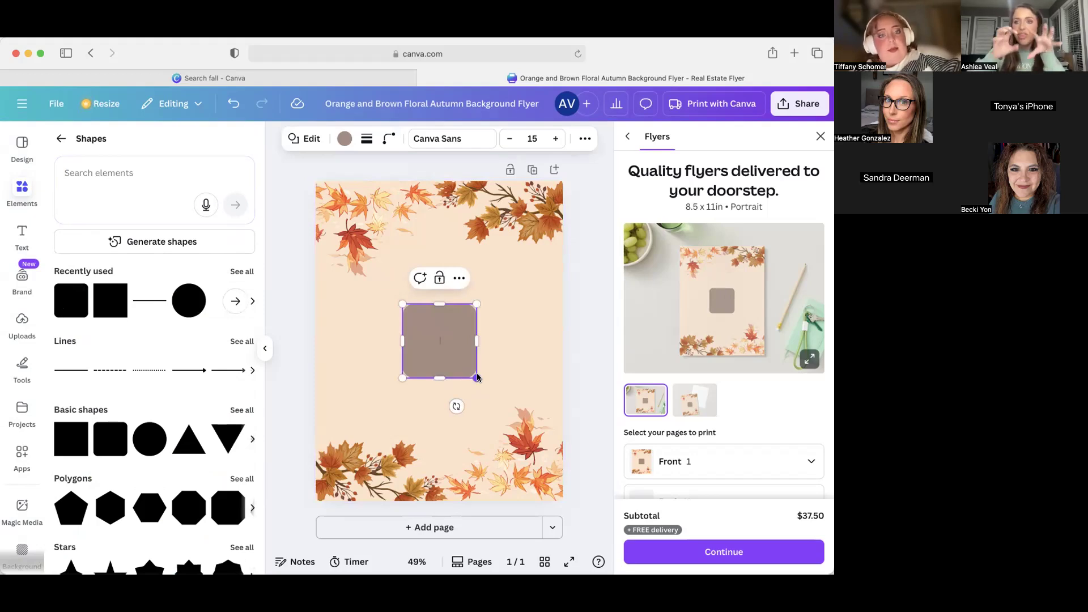
drag(477, 304, 544, 226)
drag(403, 378, 379, 405)
drag(433, 359, 410, 385)
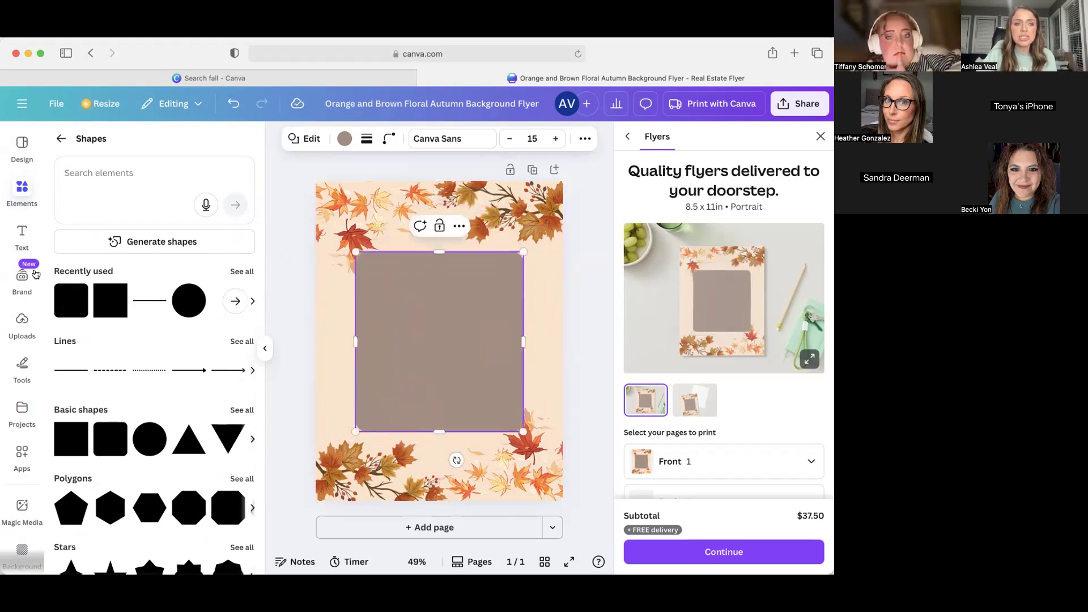
click(34, 275)
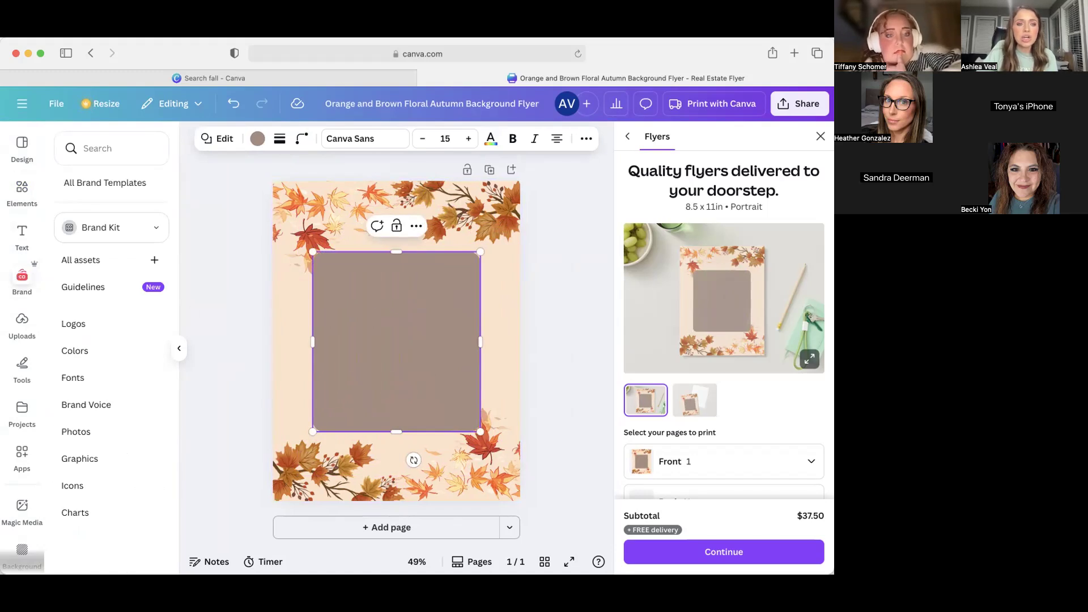
click(22, 234)
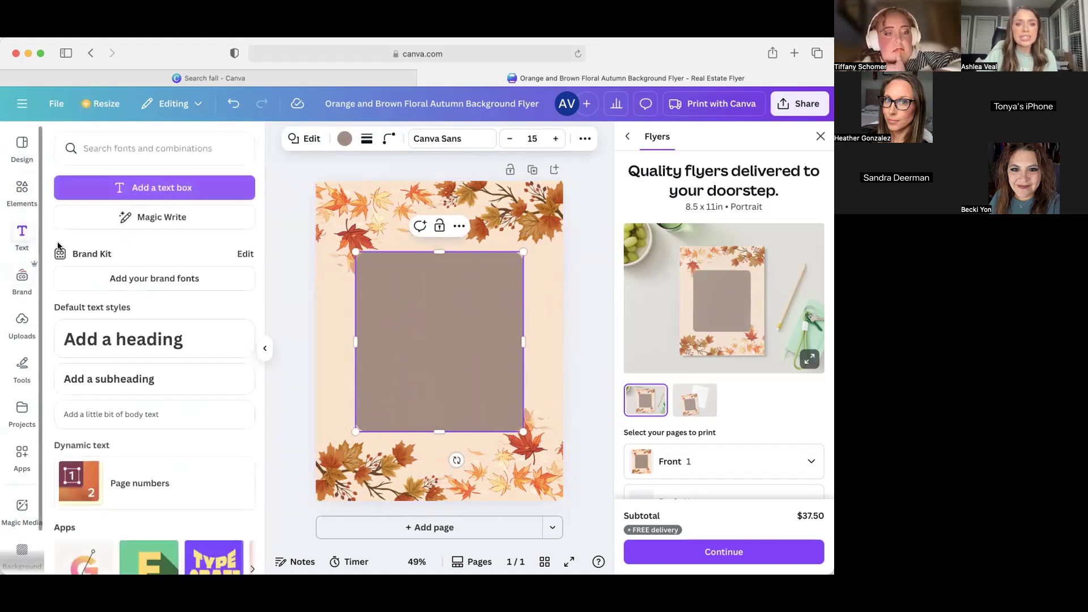
click(563, 340)
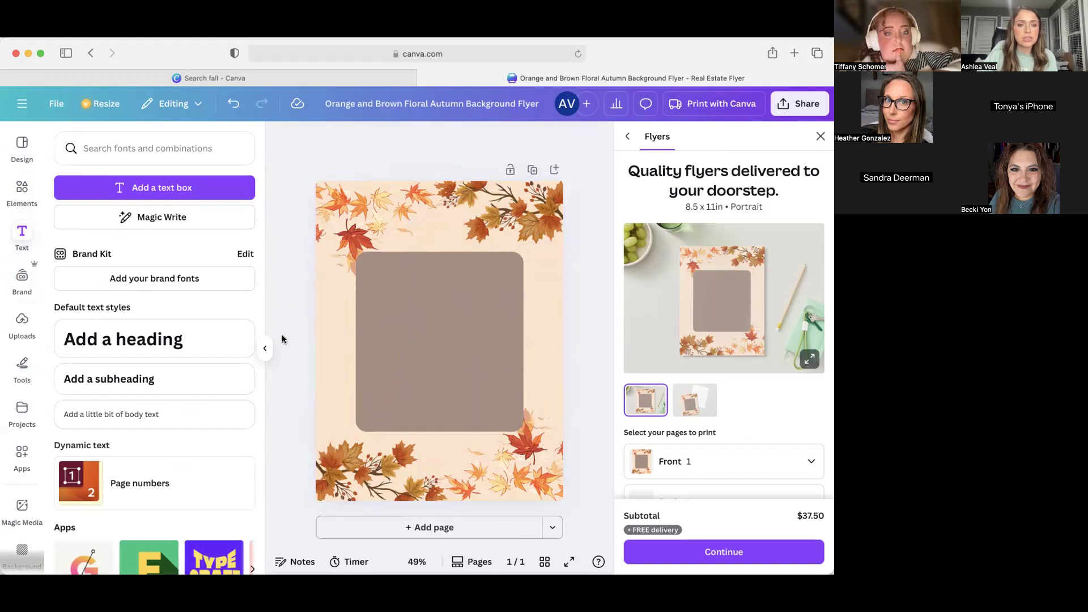
Increase the transparency of the brown rounded panel so the leaves behind it show through
click(265, 348)
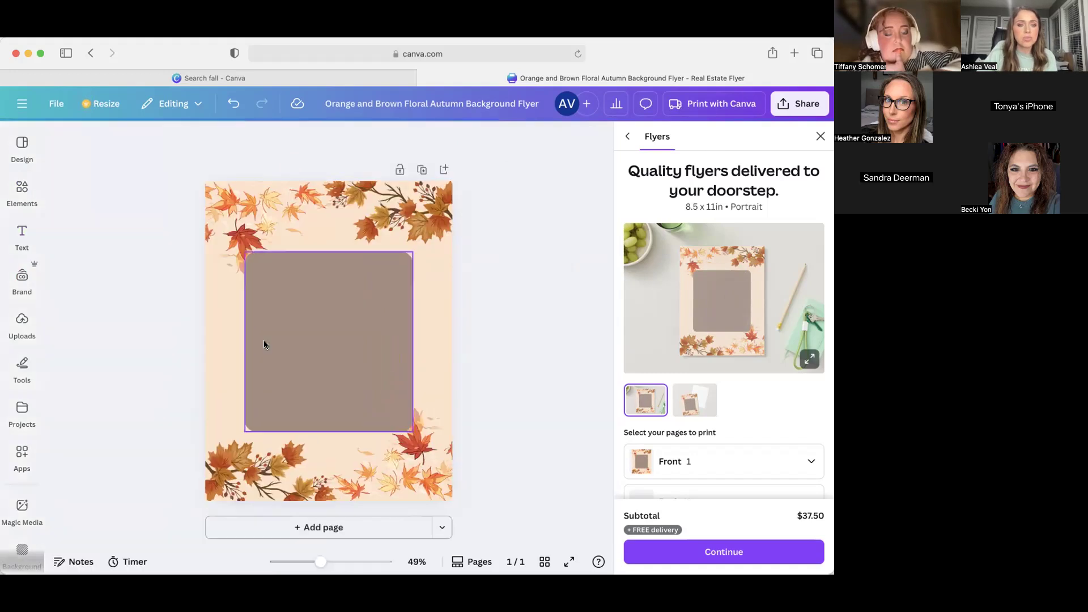
click(284, 374)
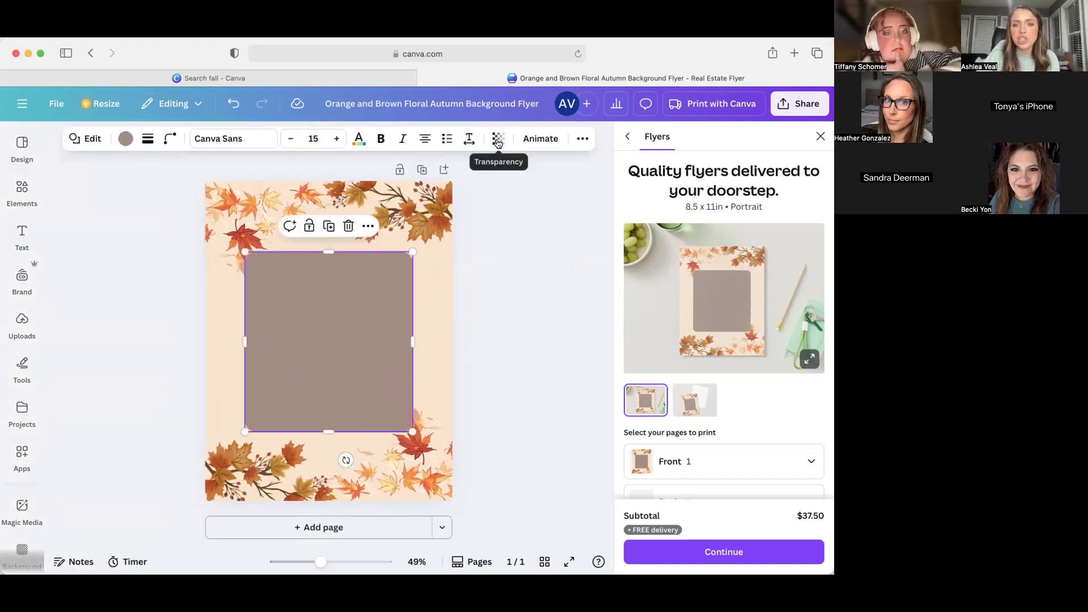
click(470, 337)
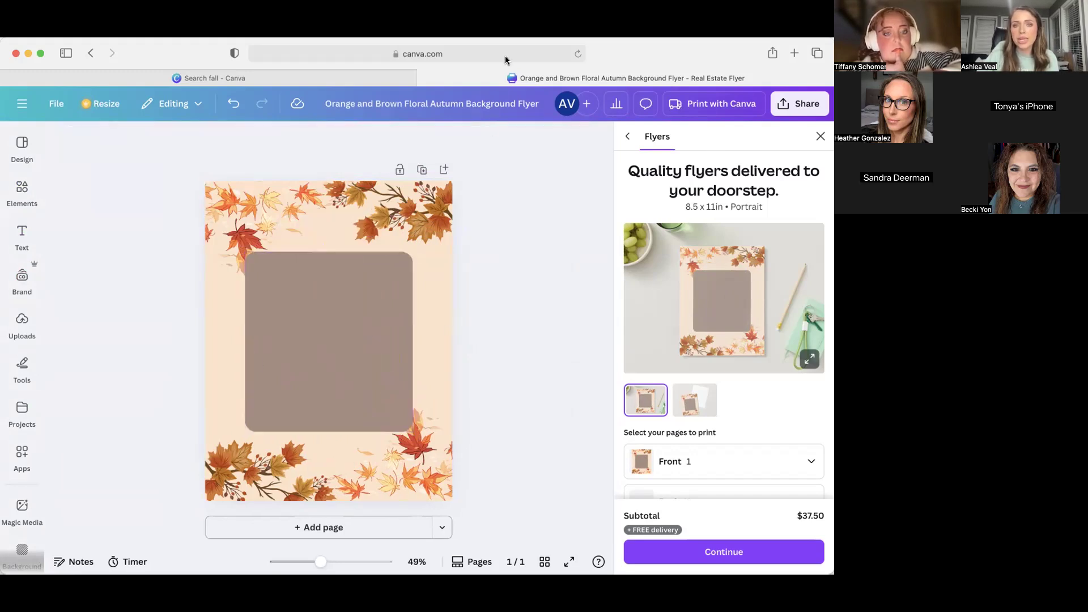
click(370, 303)
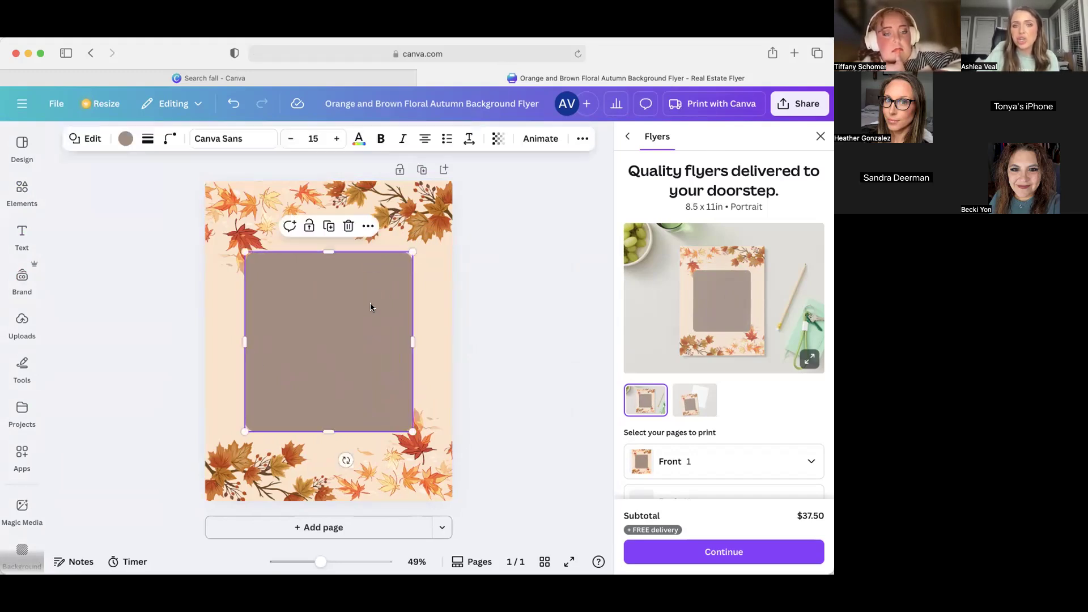
click(498, 140)
drag(523, 192, 482, 195)
click(493, 274)
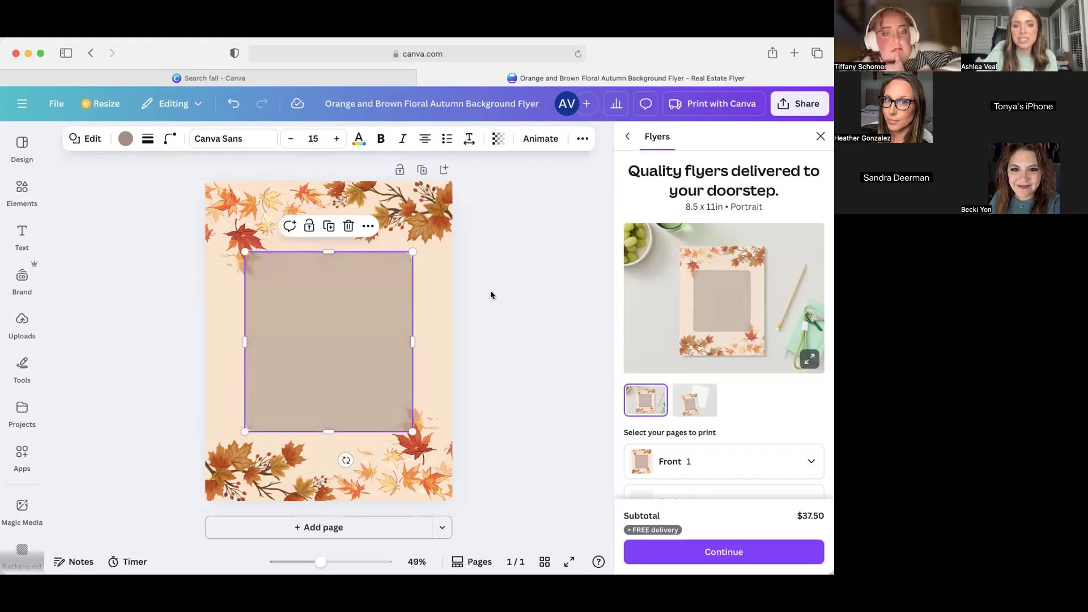
click(506, 305)
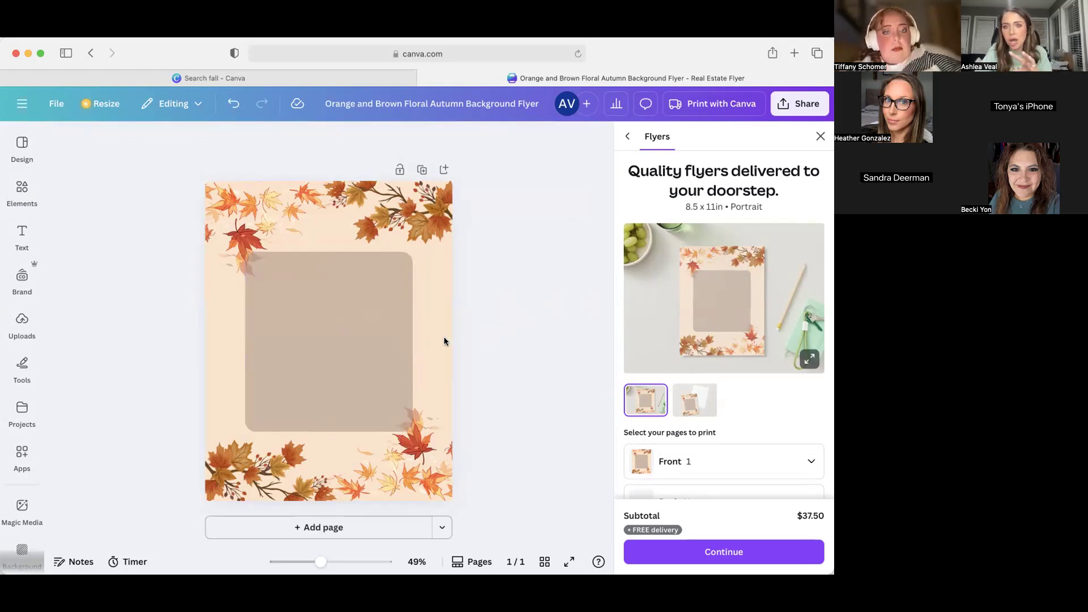
Add a heading to the middle of the flyer reading "FALL SALE"
click(22, 367)
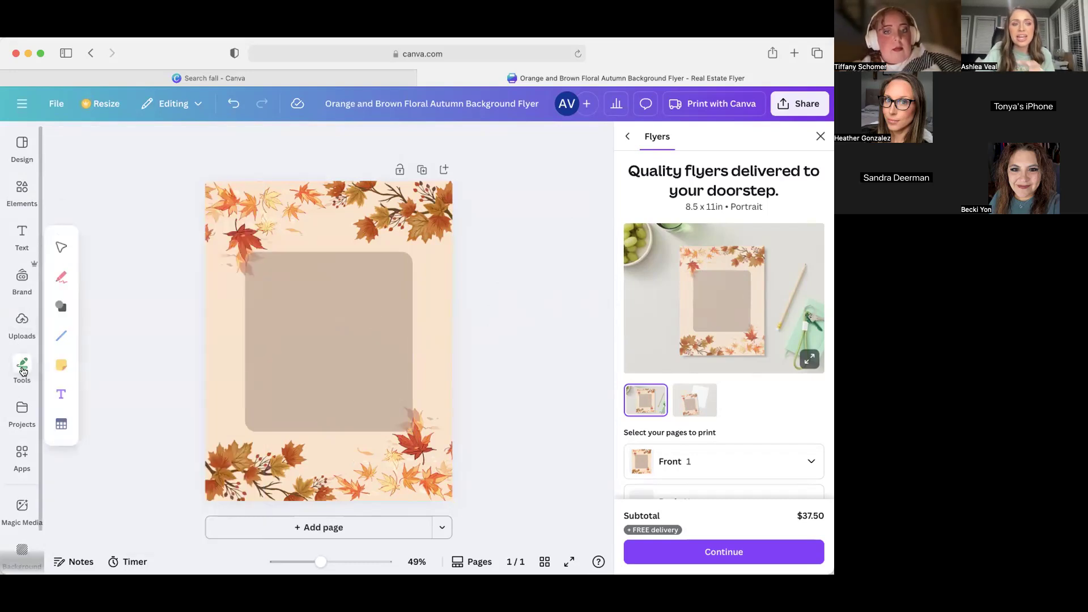
click(21, 237)
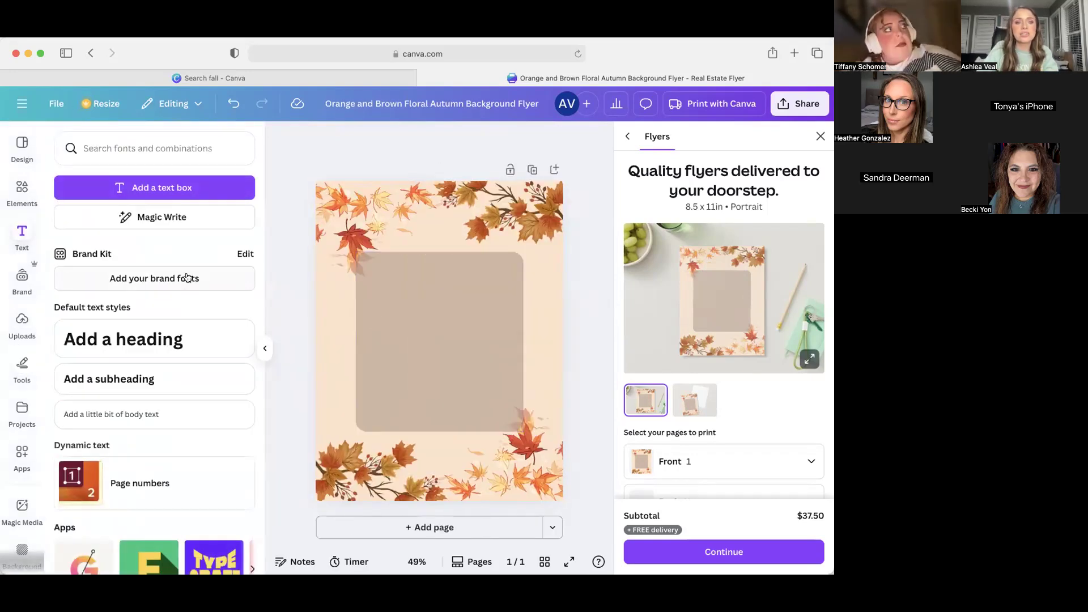
click(160, 345)
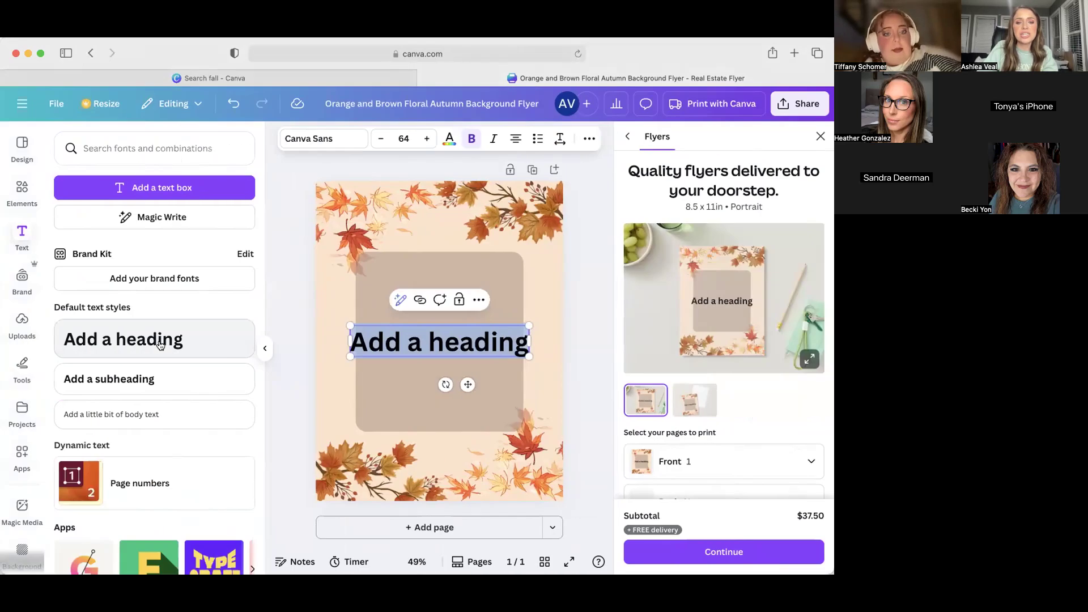
text(FALL)
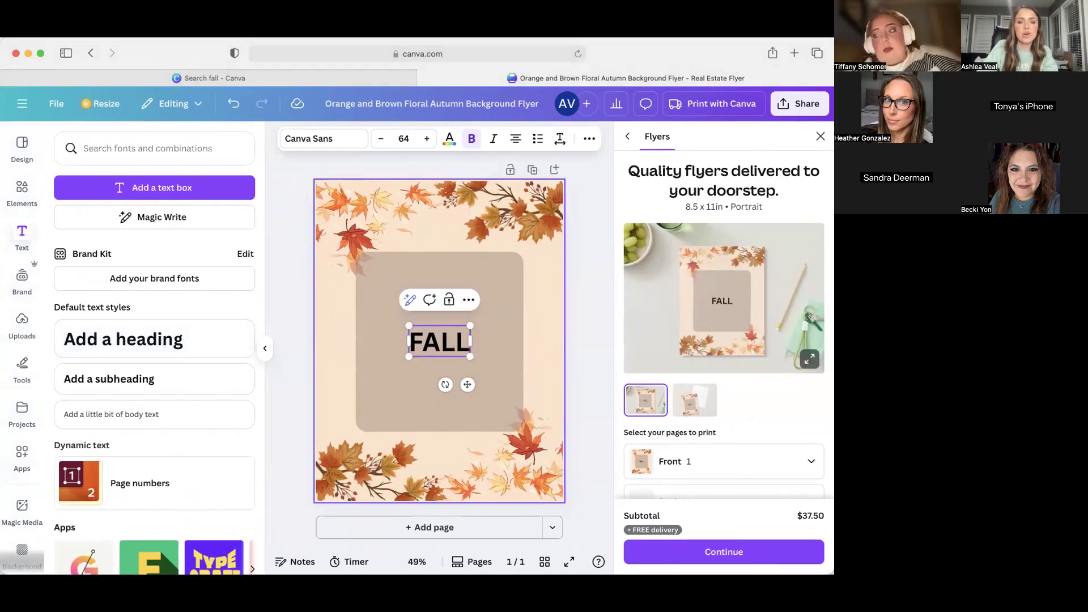
text(SALE)
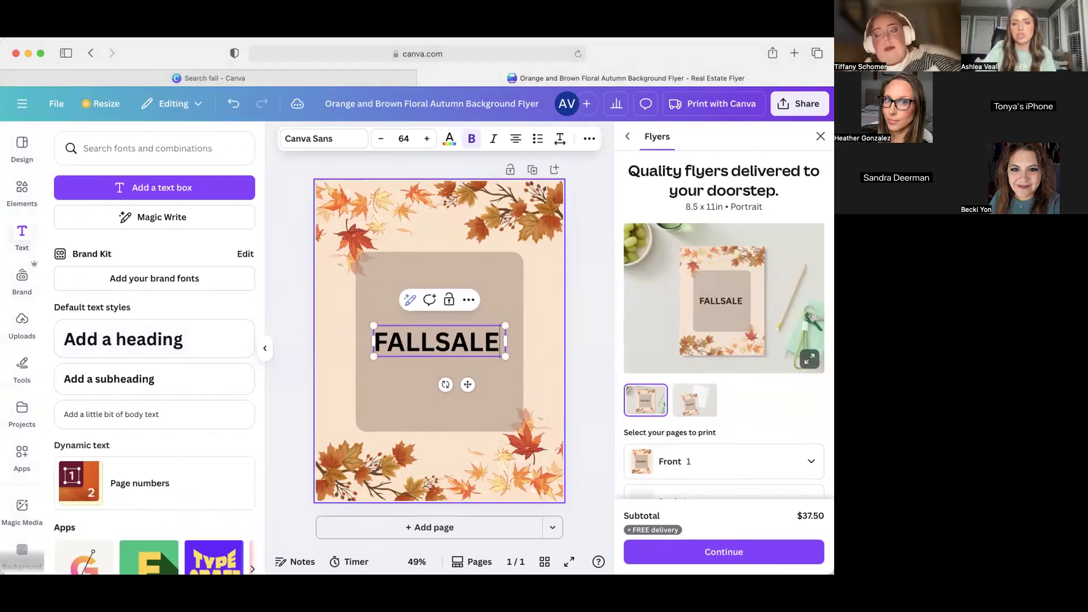
click(439, 336)
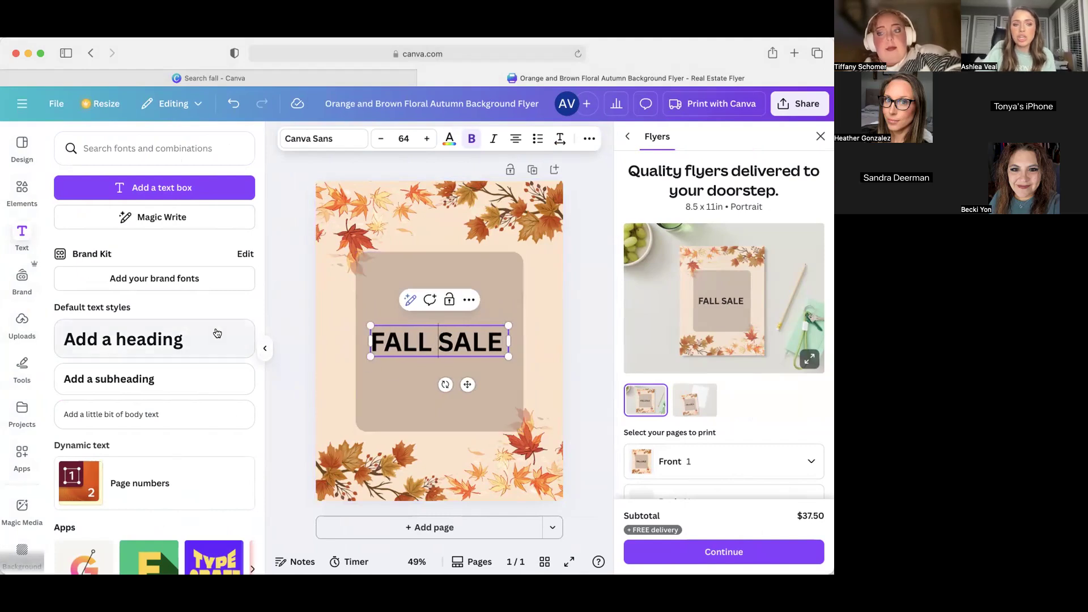
Set the heading's font to Big Shoulders Display and its colour to the dark red of the "Bold and confident" palette
click(338, 144)
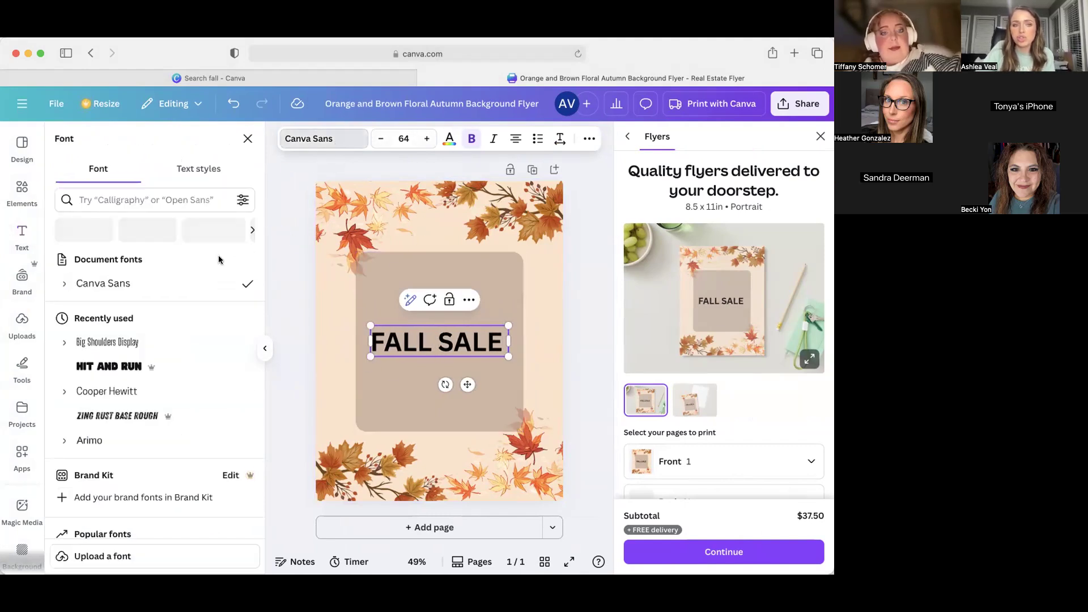
click(104, 502)
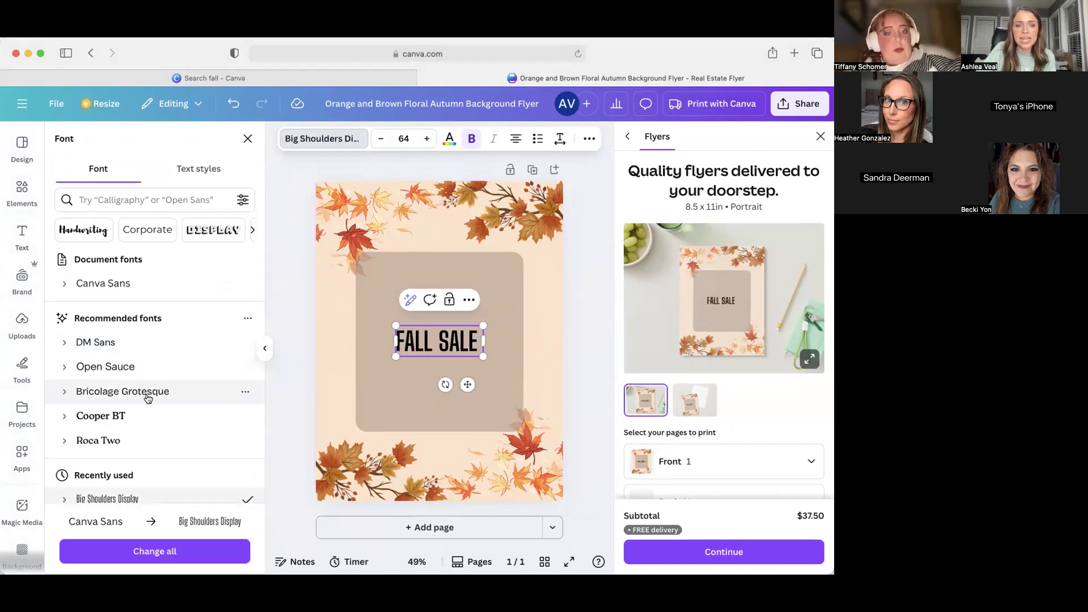
click(449, 138)
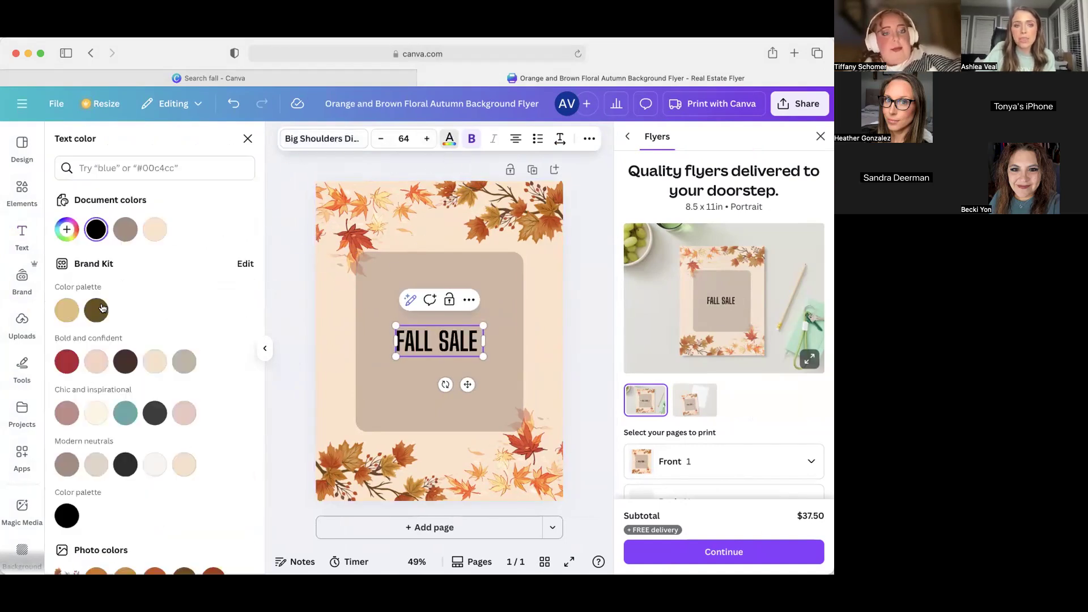
click(65, 364)
click(117, 551)
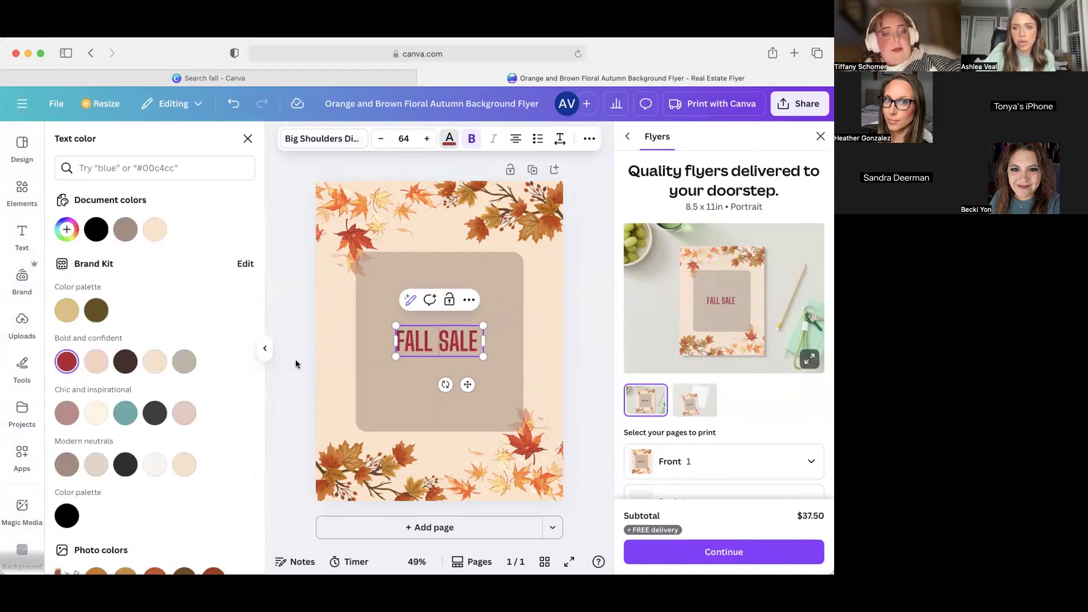
Bring up the font combinations and move the "FALL SALE" heading to the upper part of the rounded panel
click(22, 235)
scroll(118, 411, down, 2)
scroll(118, 411, down, 5)
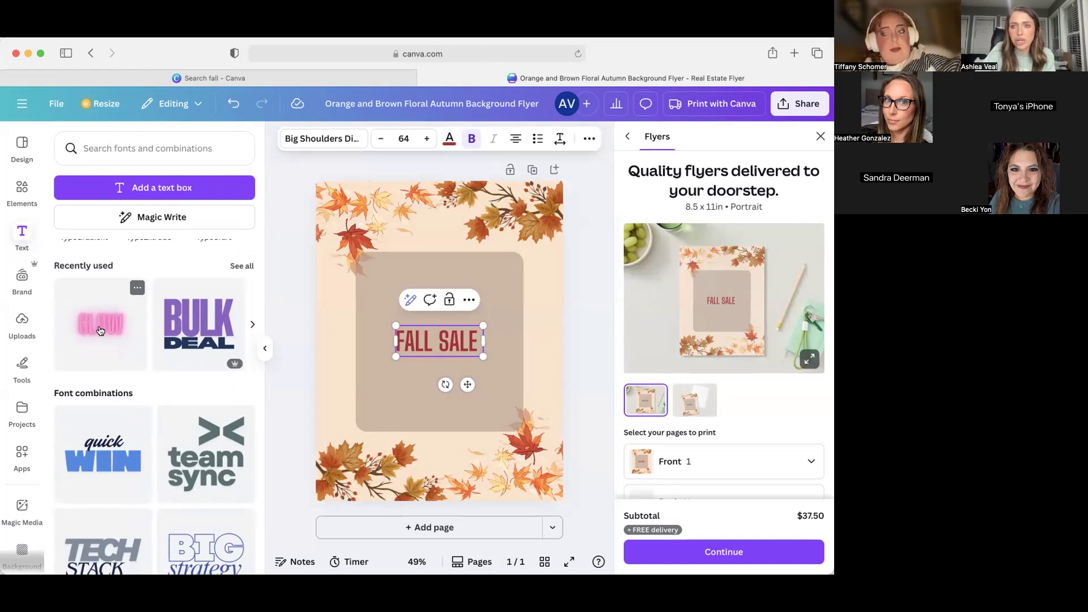
drag(468, 384, 466, 301)
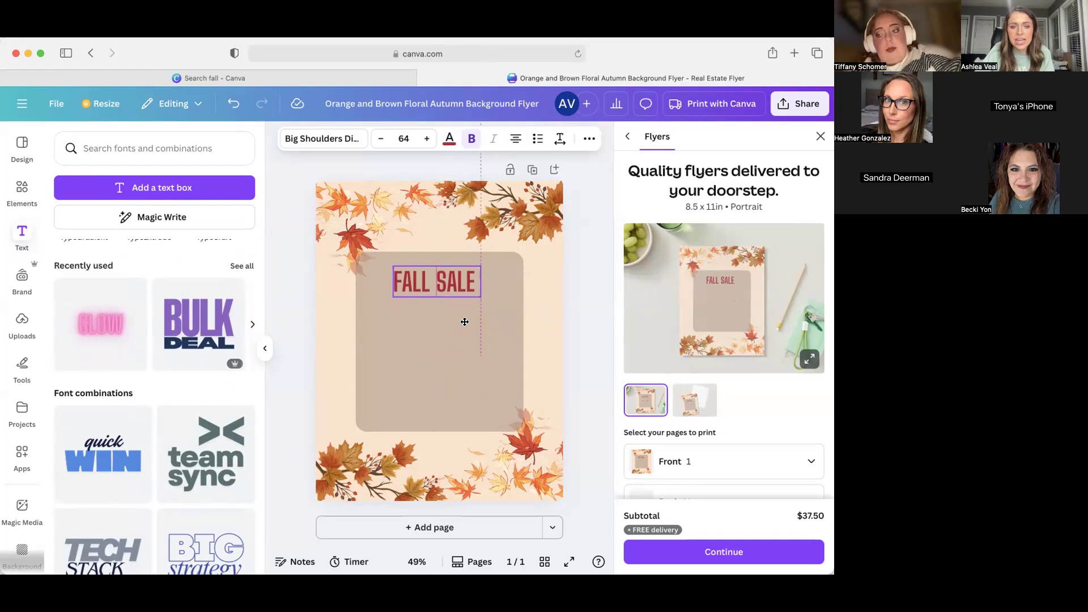
Add the "BULK DEAL" font combination to the flyer and change its upper word to "FALL"
click(210, 323)
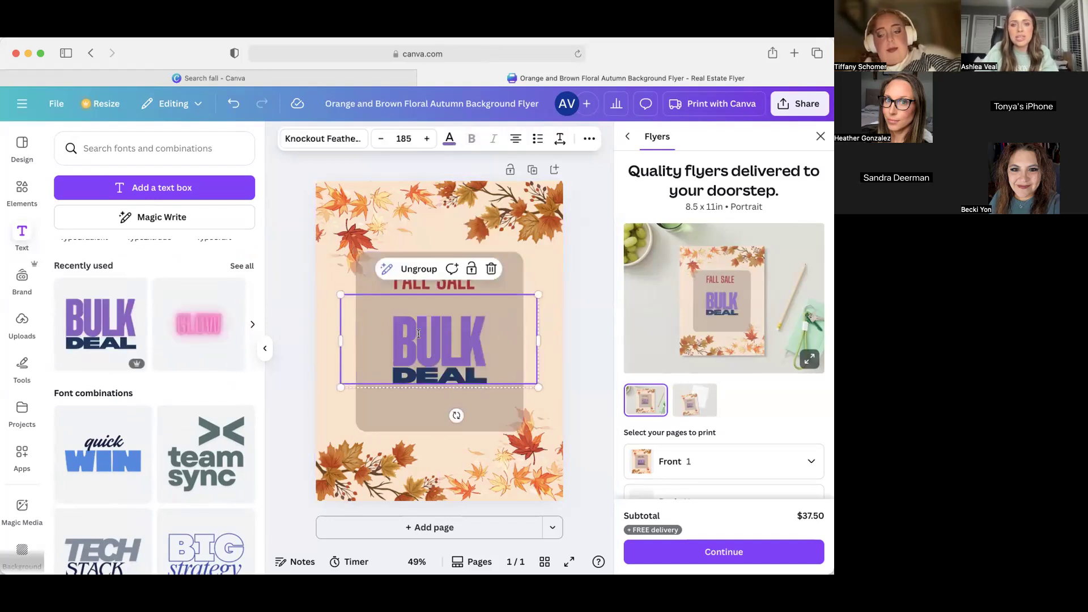
double_click(418, 333)
text(FALL)
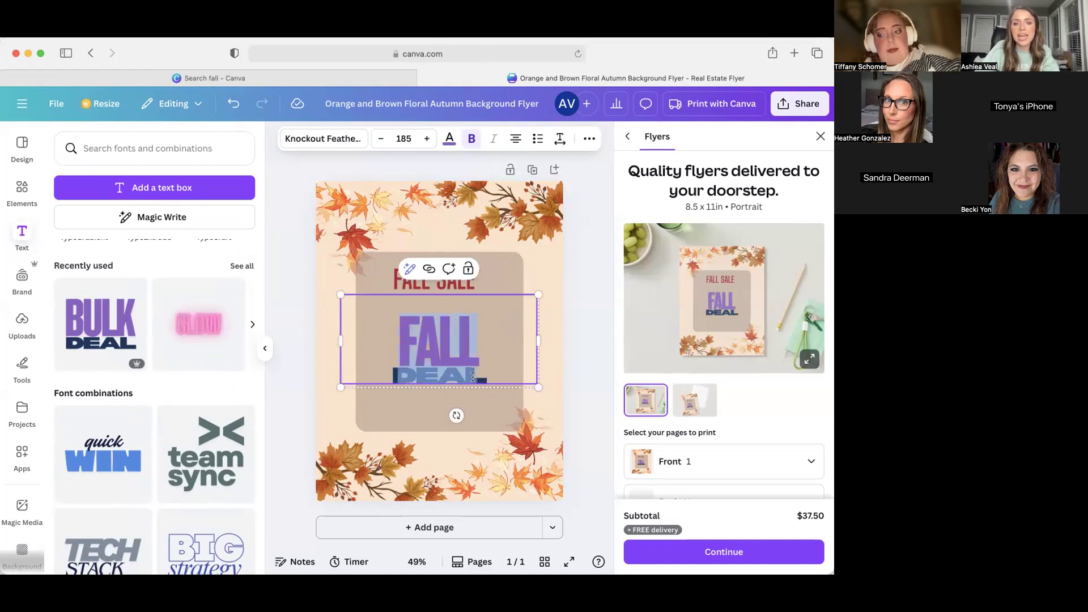
key(BackSpace)
key(BackSpace)
key(BackSpace)
key(BackSpace)
text(S)
key(BackSpace)
text(FALL)
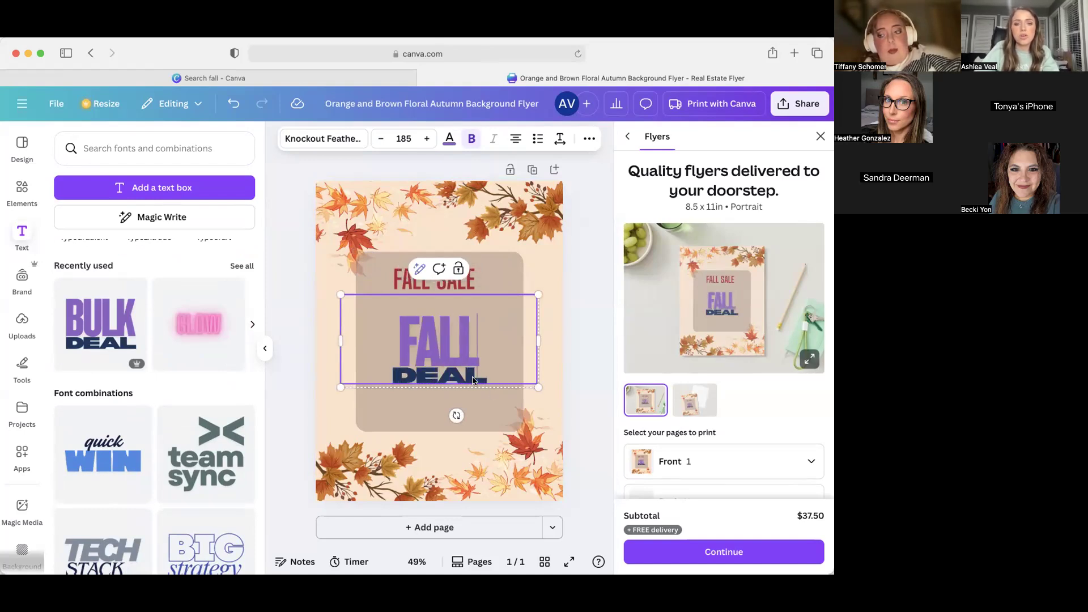
Change the lower word of the font combination to "SALE"
click(455, 378)
click(455, 378)
double_click(454, 378)
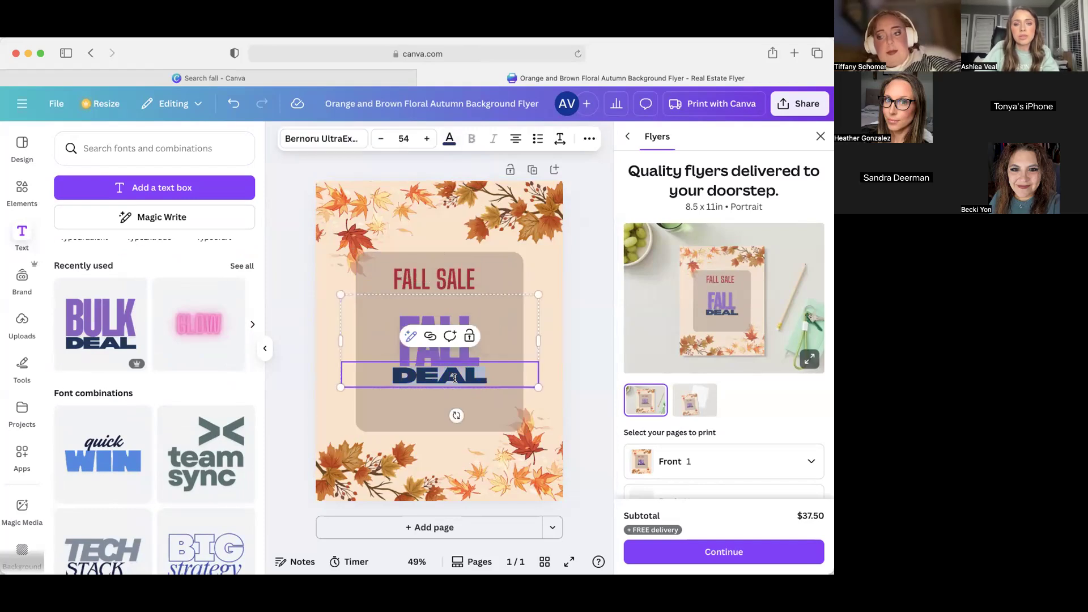
text(SALE)
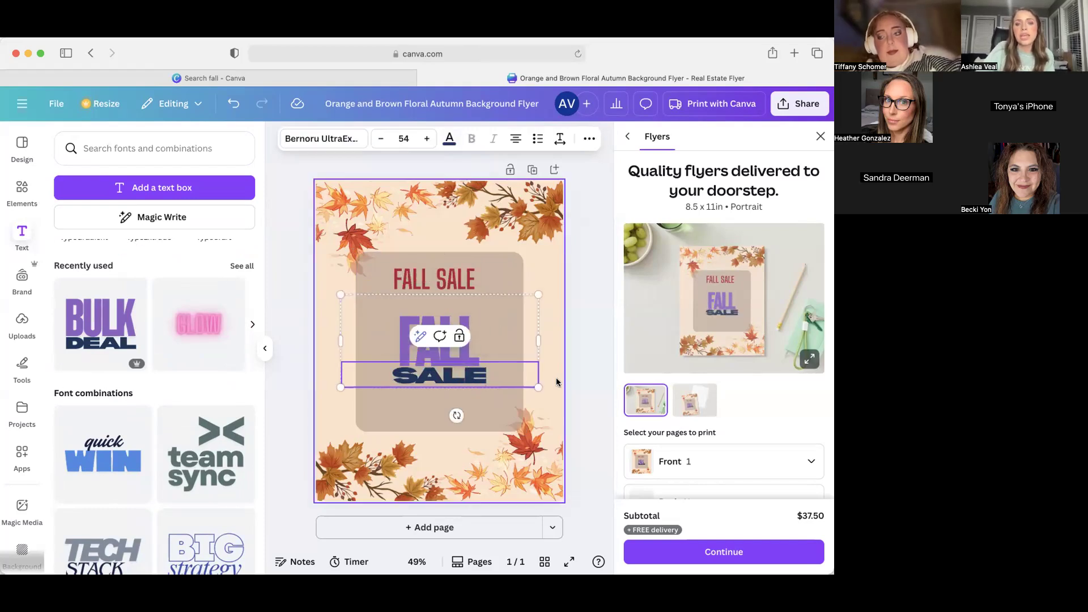
click(546, 383)
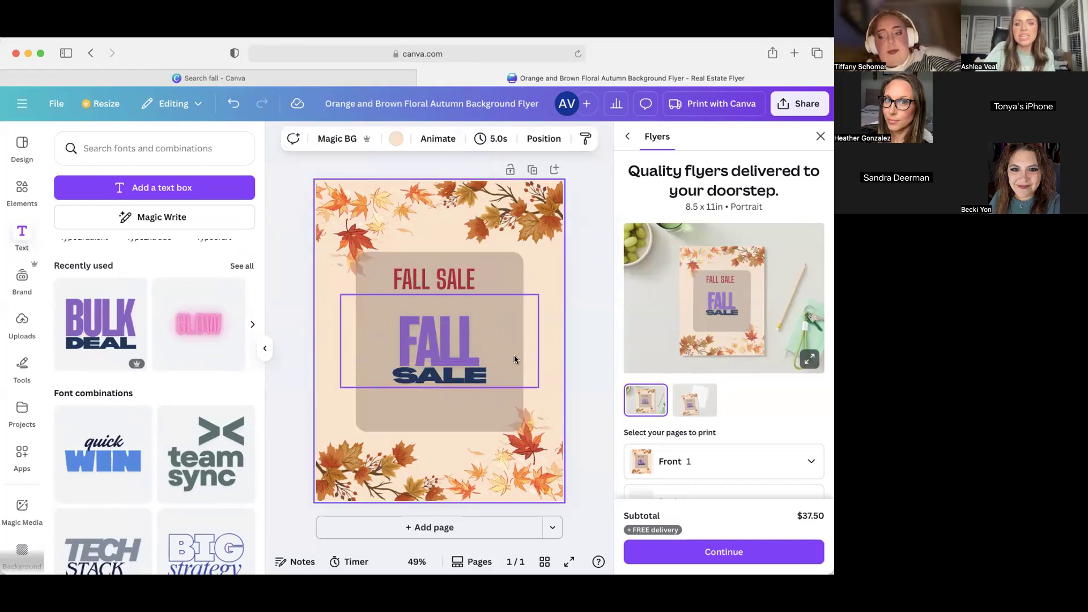
Recolour the large word "FALL" with the dark olive from the Brand Kit colour palette
click(437, 331)
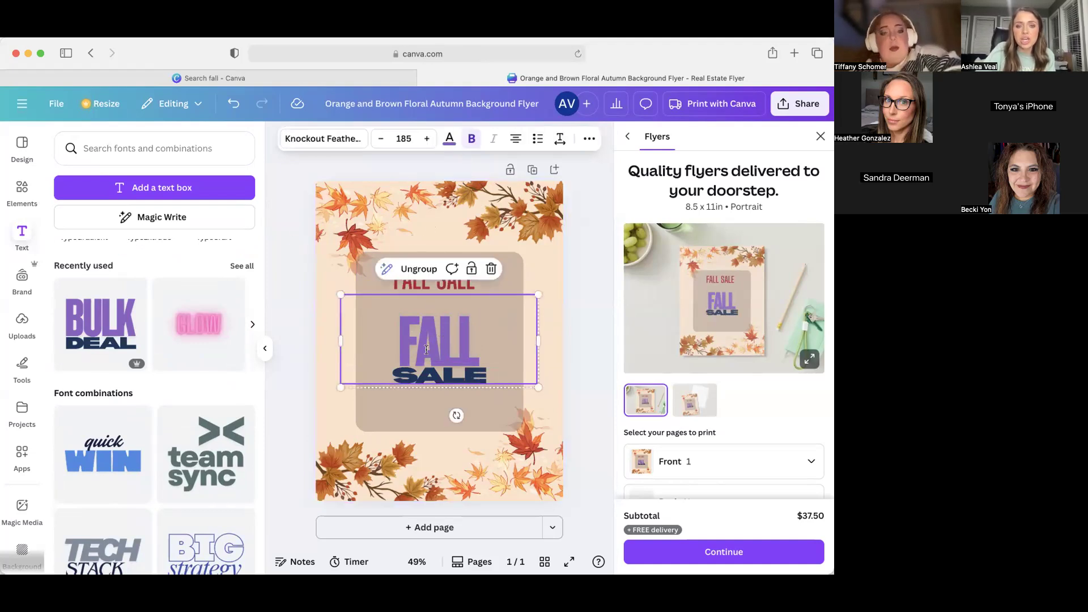
click(449, 138)
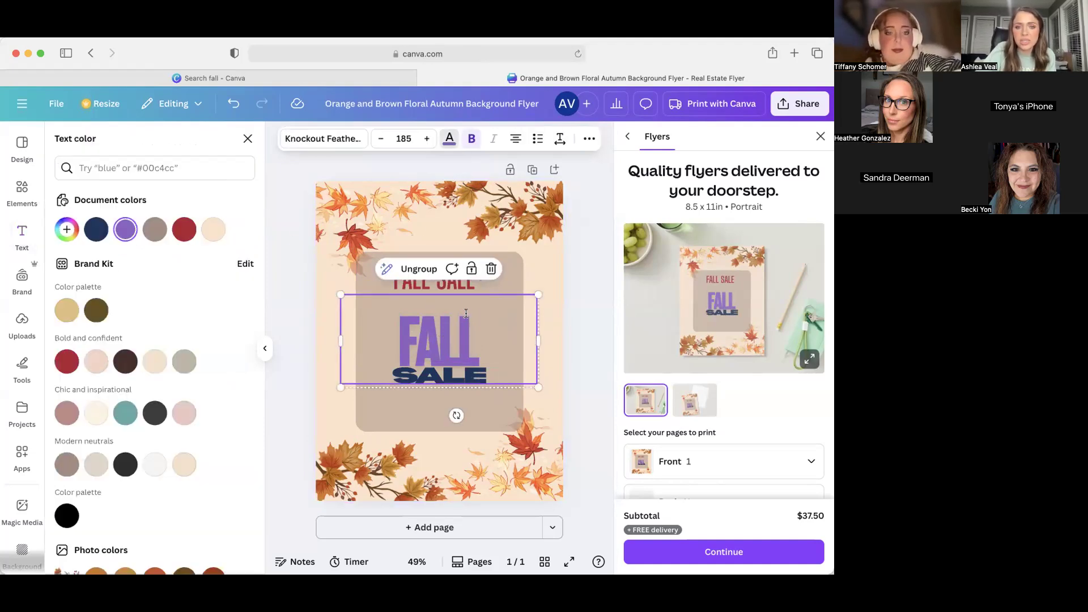
click(96, 310)
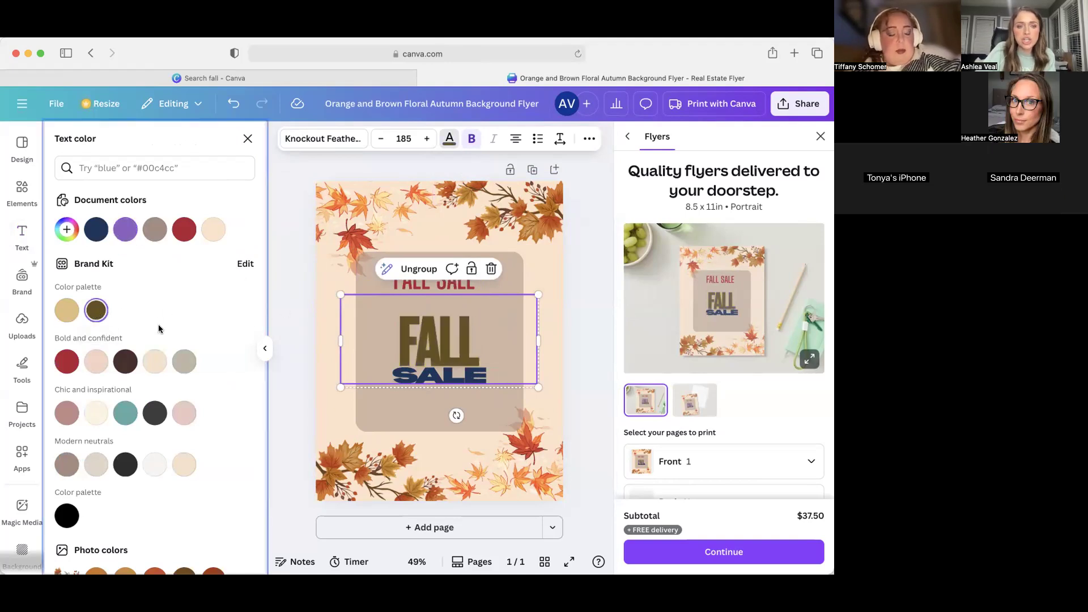
scroll(213, 433, down, 5)
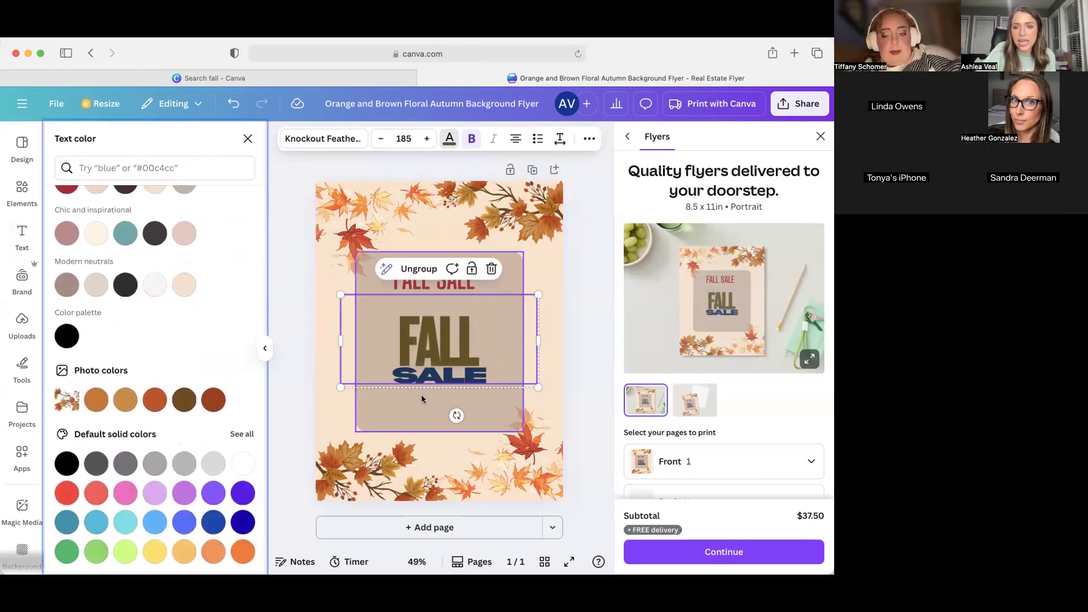
Delete both words of the "FALL SALE" font combination from the rounded panel
click(20, 239)
scroll(141, 429, down, 3)
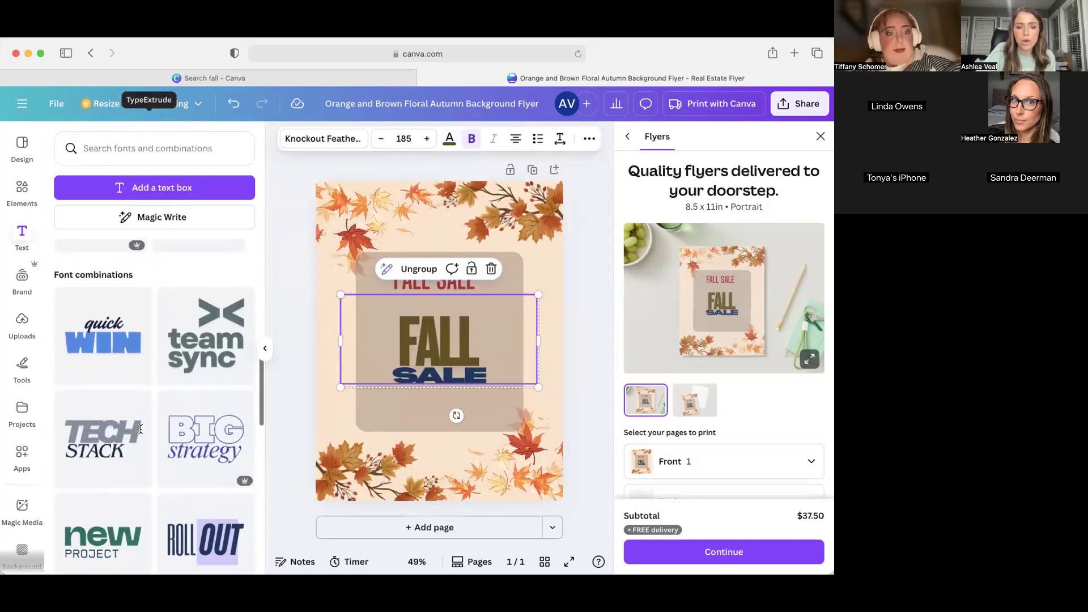
click(492, 270)
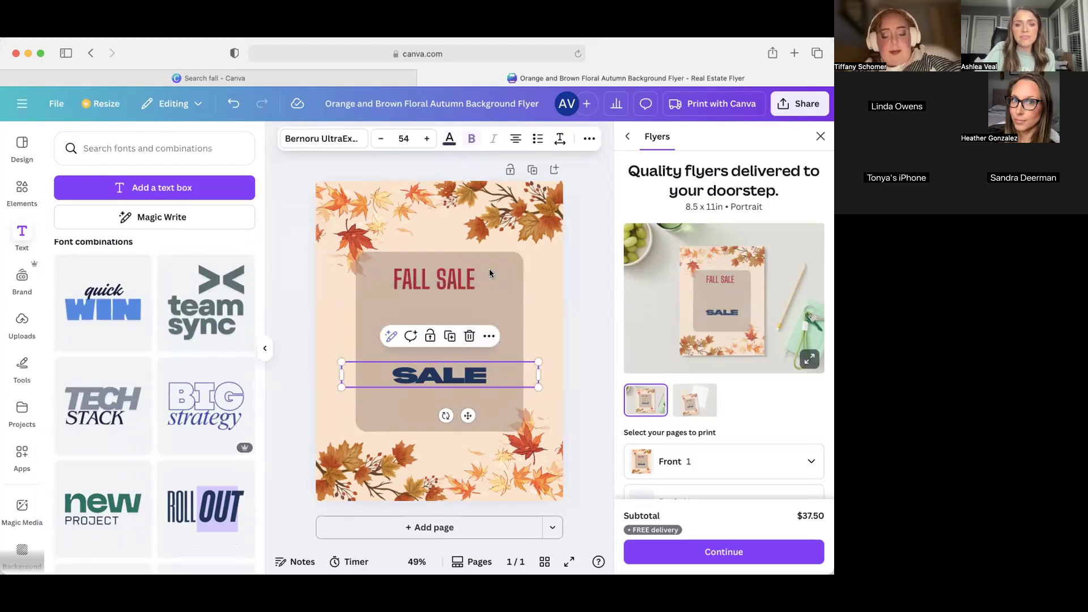
click(469, 336)
Place the uploaded photo of the woman in the grey T-shirt on the flyer and delete the red "FALL SALE" heading
click(21, 325)
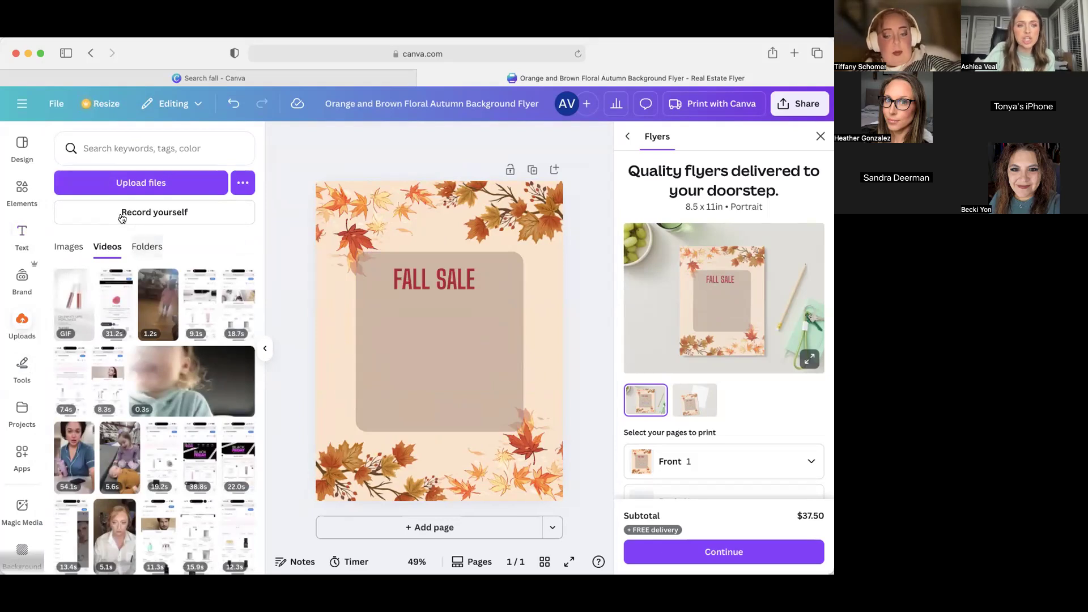
click(68, 247)
scroll(106, 334, down, 5)
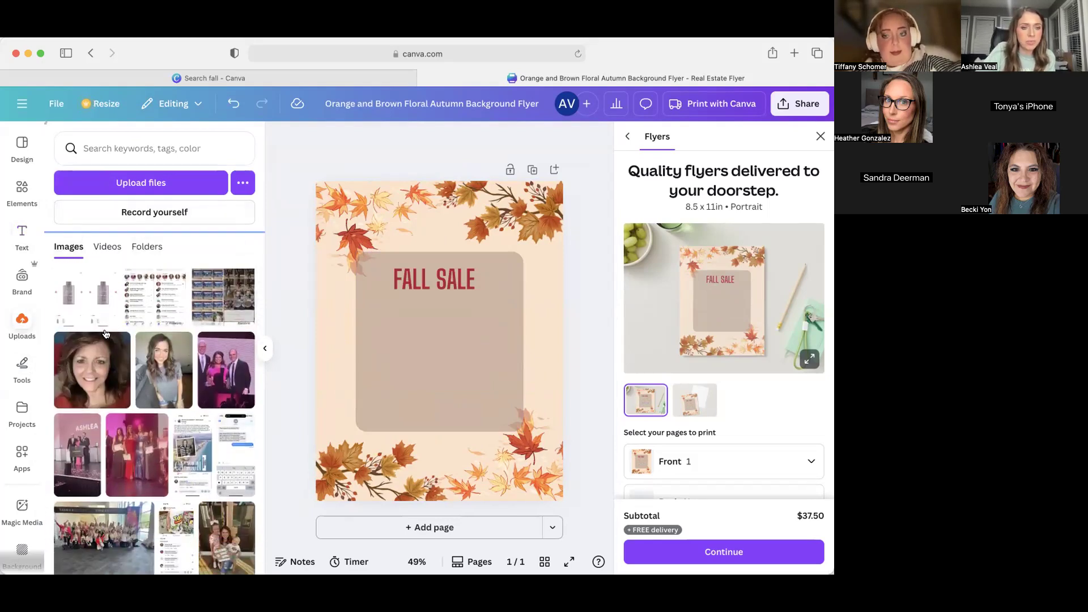
drag(164, 363, 434, 339)
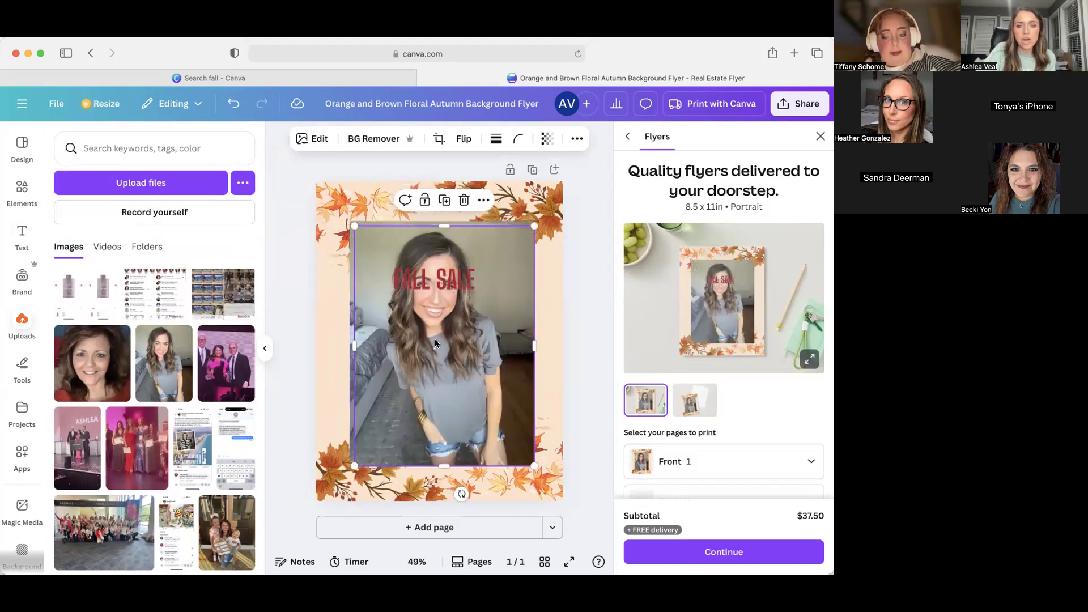
click(464, 199)
click(454, 269)
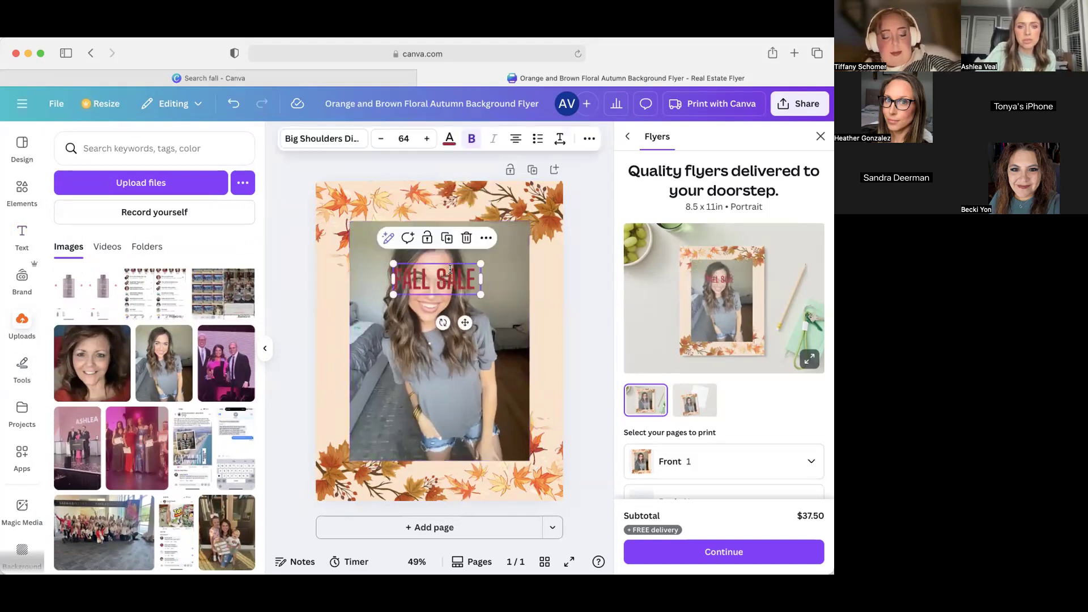
click(466, 237)
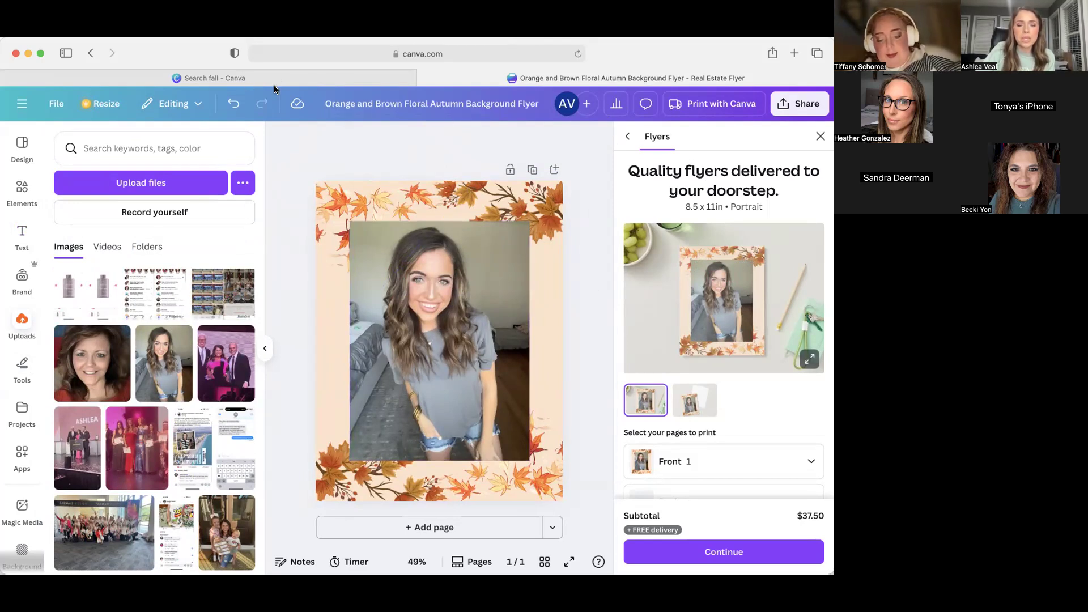
Shrink the photo to fit inside the brown rounded panel and centre it there
click(459, 330)
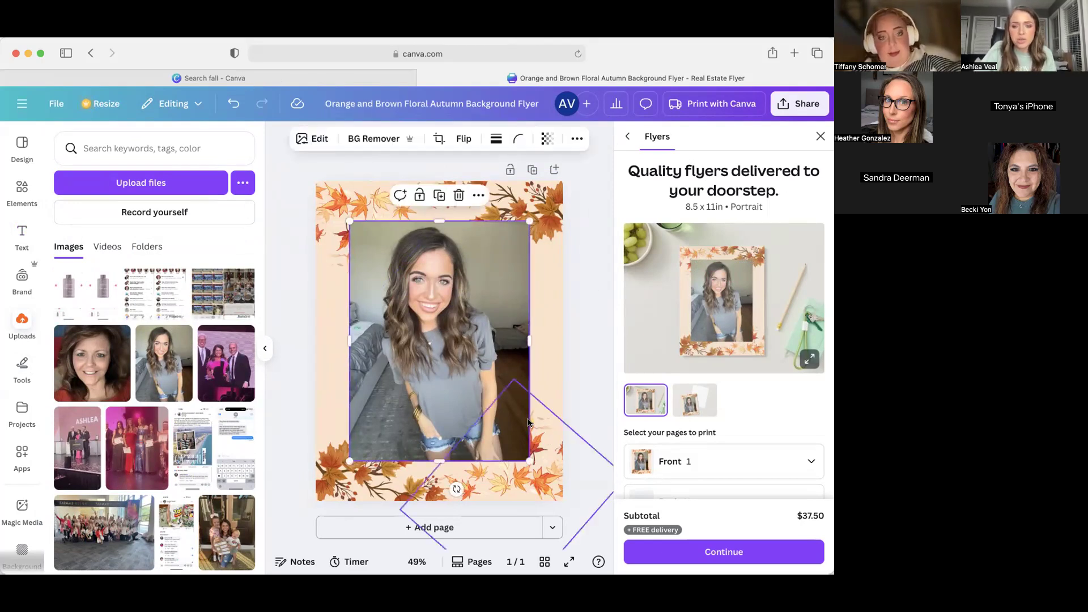
drag(529, 462, 406, 373)
drag(381, 332, 428, 386)
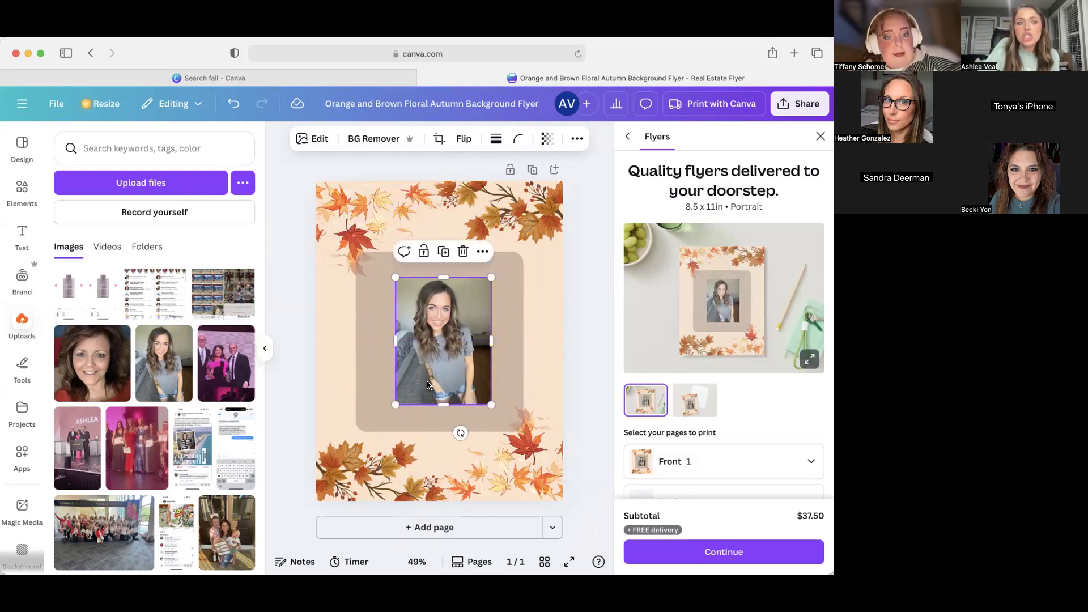
Remove the photo's background and enlarge the cut-out so the woman's head rises above the rounded panel
click(382, 142)
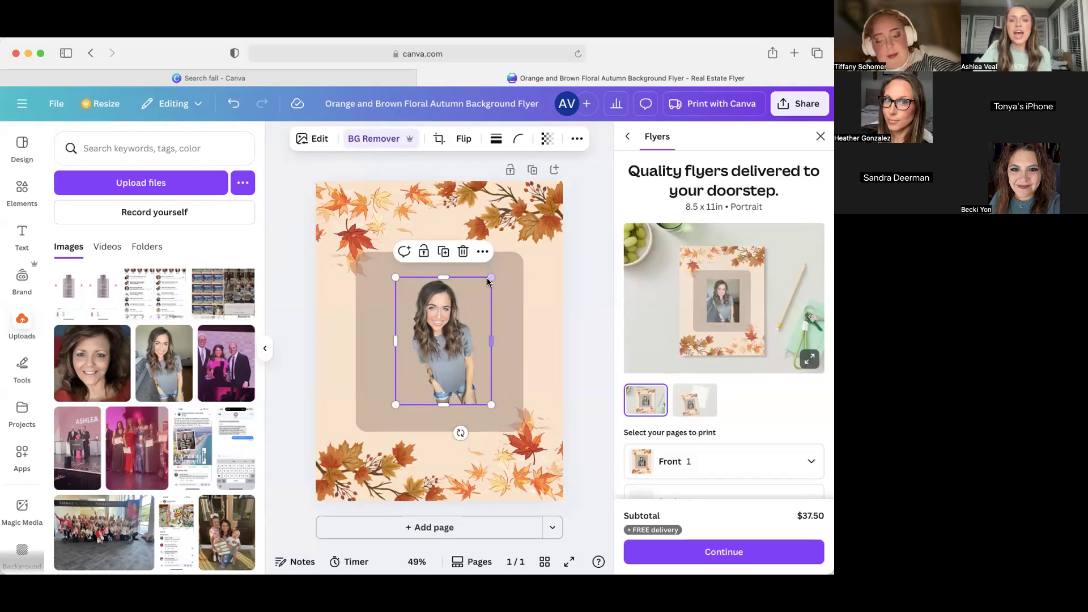
drag(488, 280, 541, 212)
drag(487, 289, 449, 316)
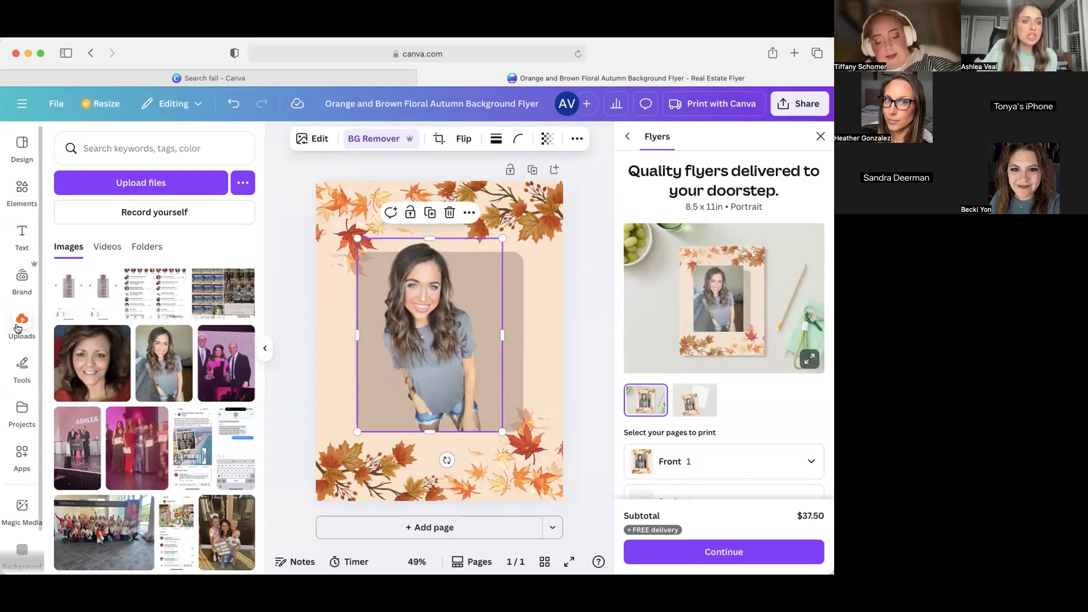
Look through the existing projects and brand templates, including the pages of the "White Marble Notification Reminder" story
click(21, 411)
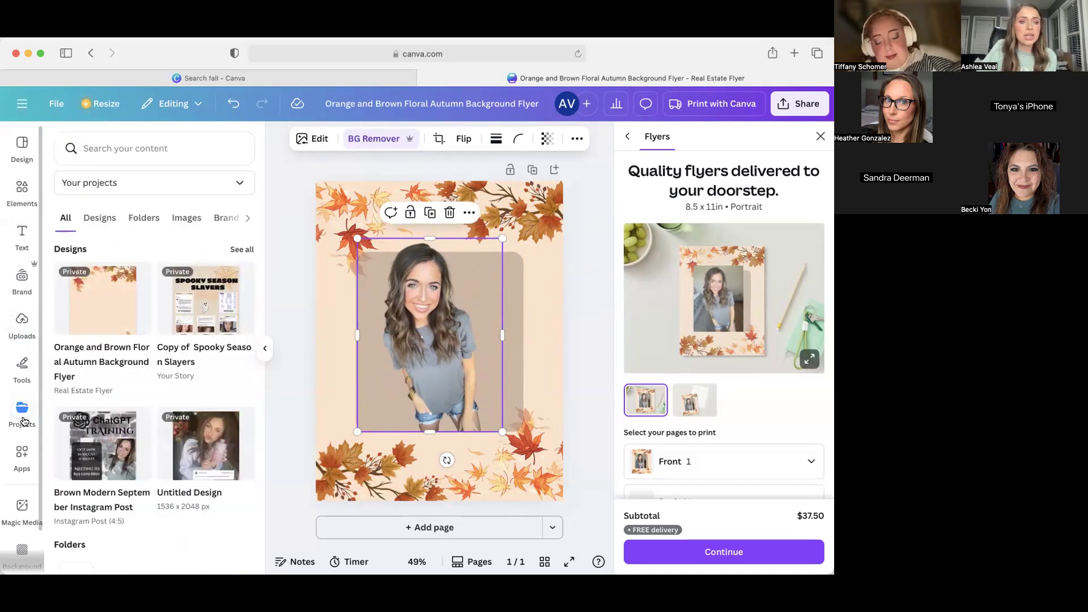
scroll(141, 448, down, 5)
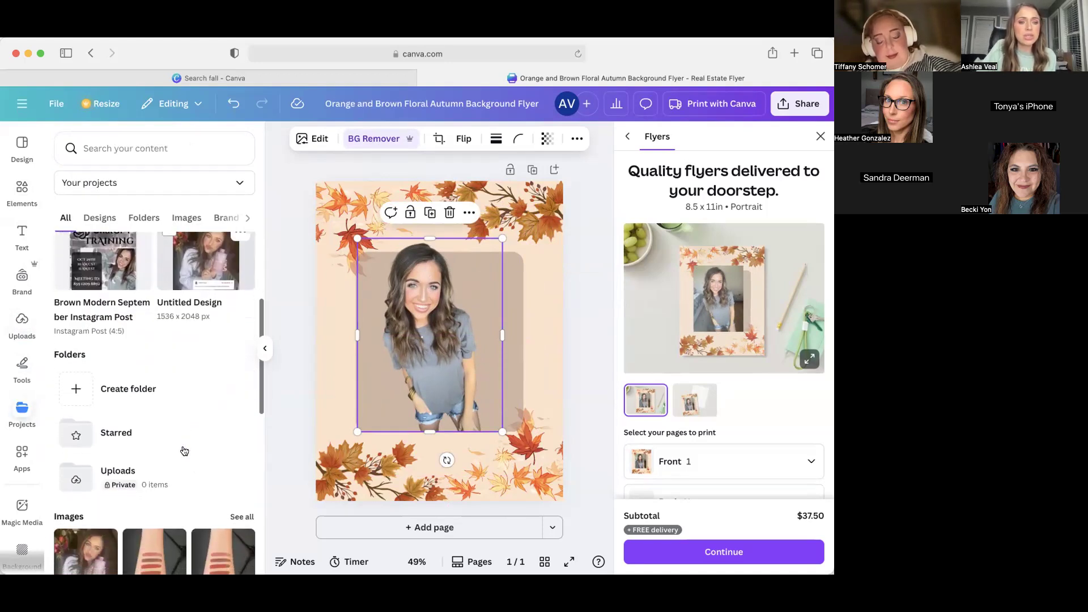
scroll(90, 358, up, 2)
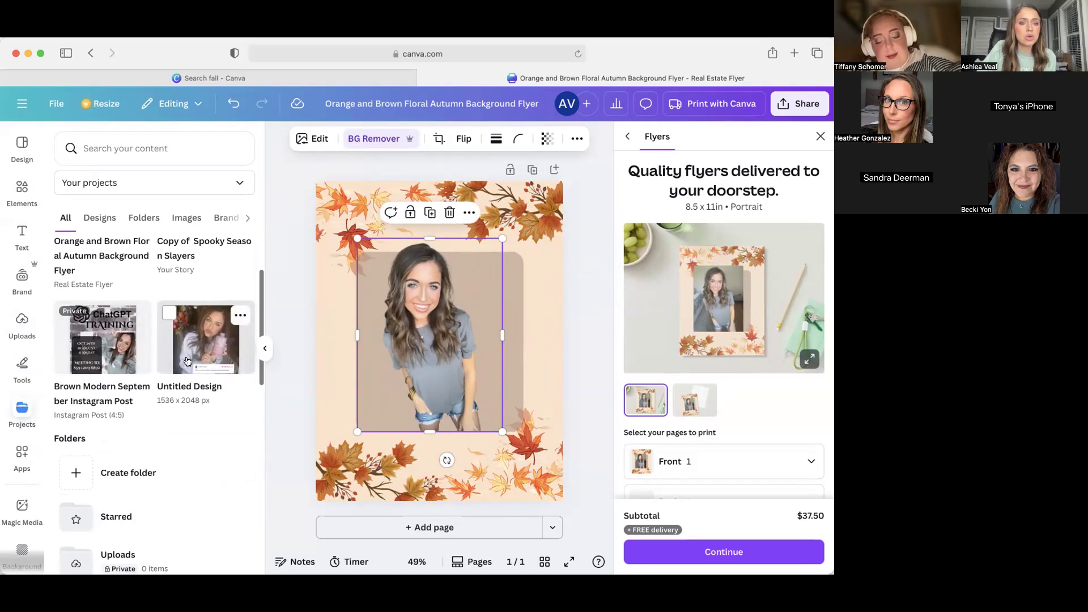
scroll(179, 357, down, 4)
scroll(187, 354, down, 5)
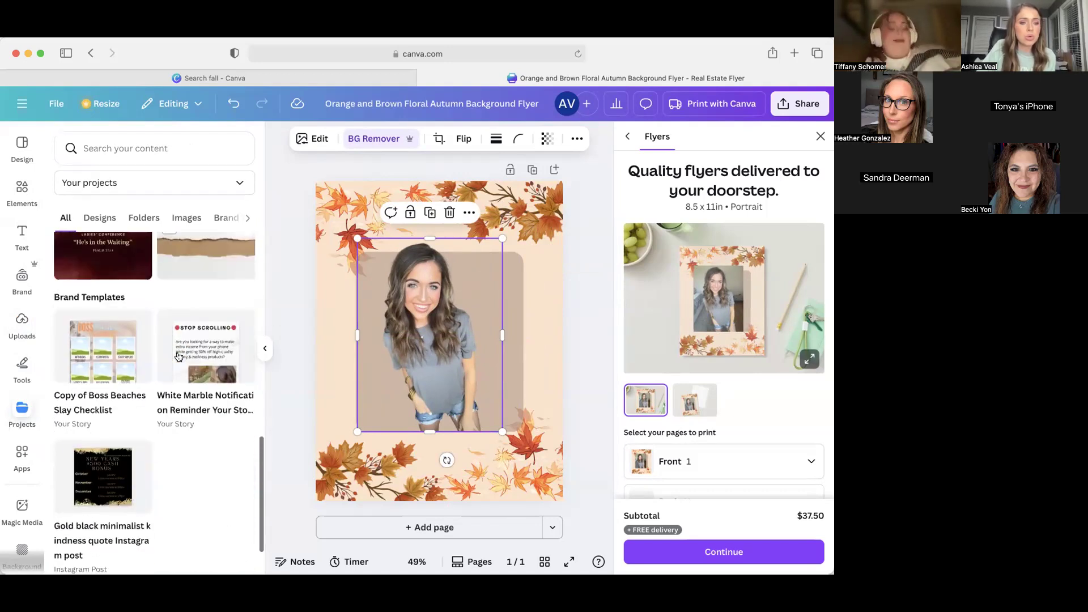
click(199, 351)
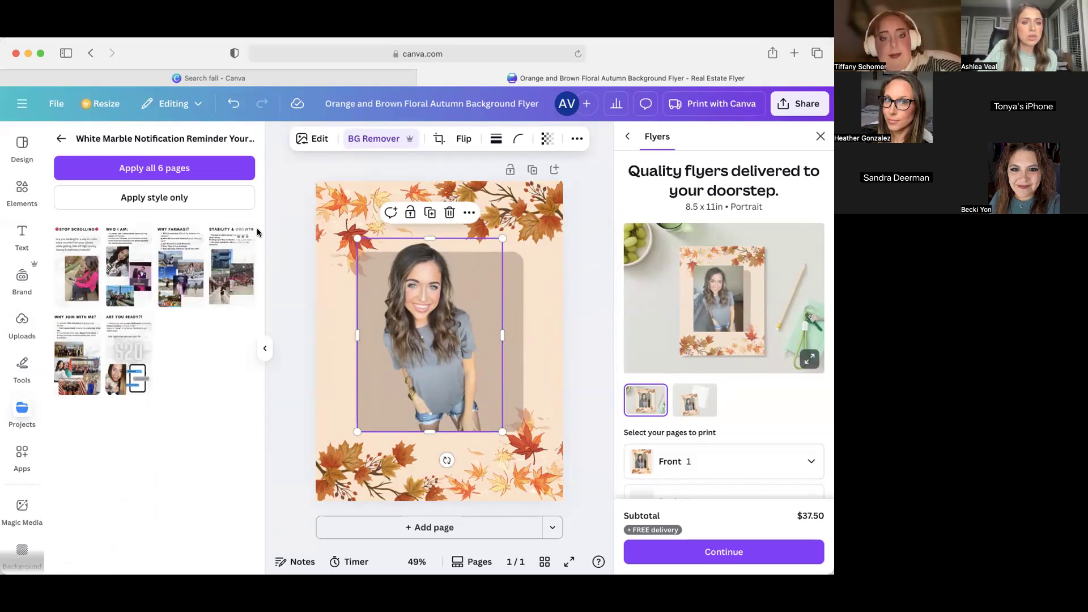
click(60, 141)
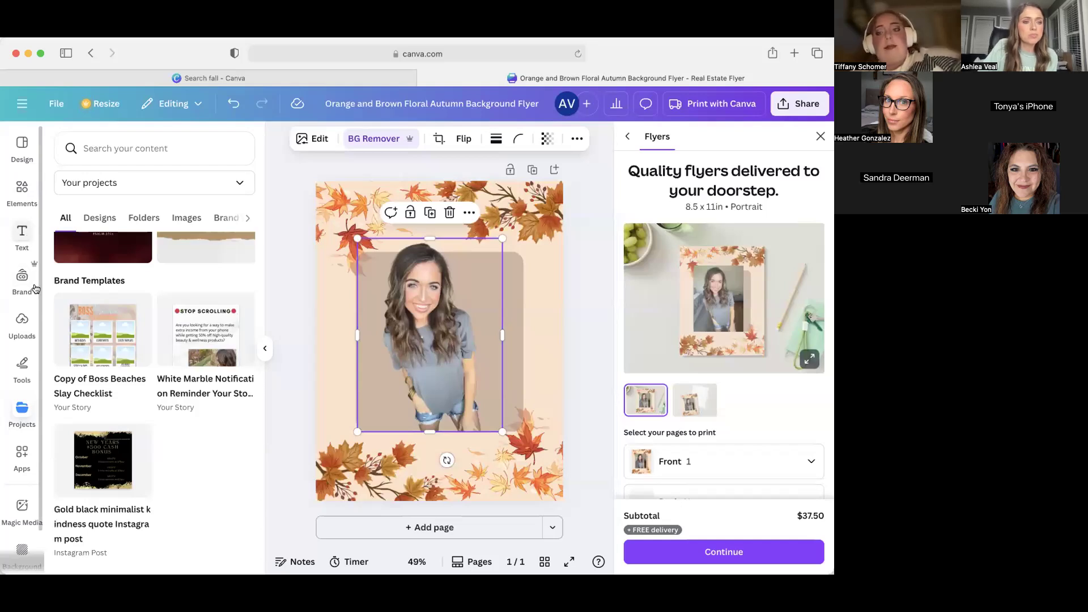
click(20, 413)
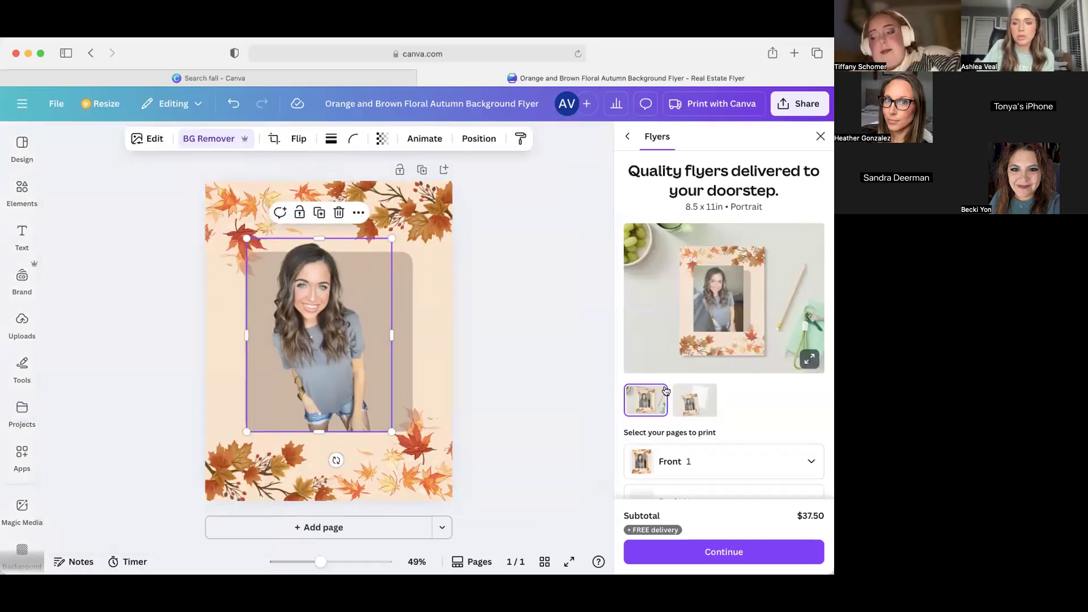
click(556, 377)
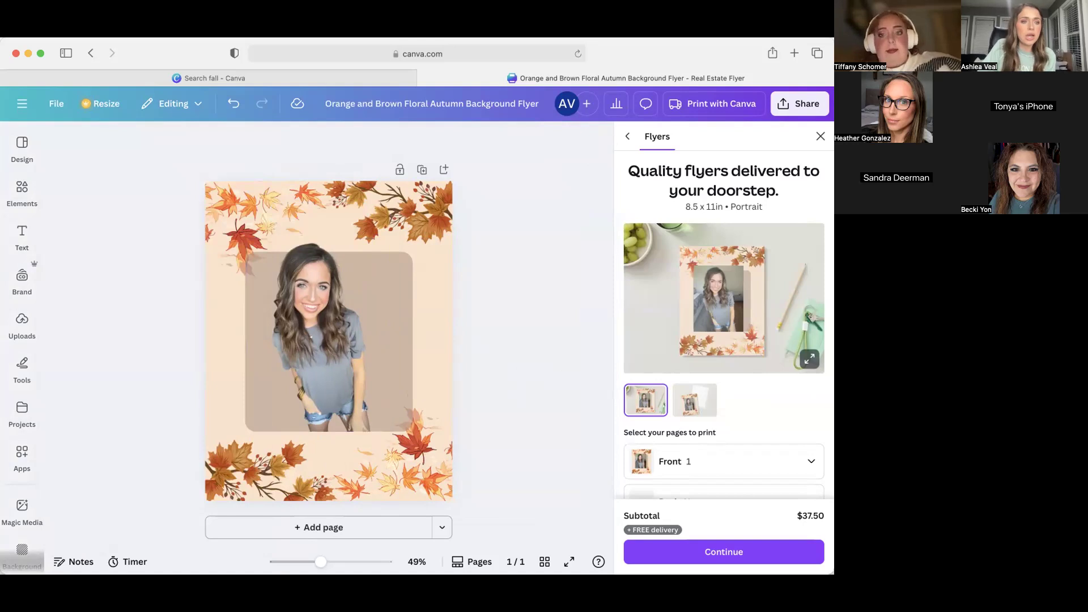
Leave the flyer for the Canva home page and look over the recent designs
click(22, 147)
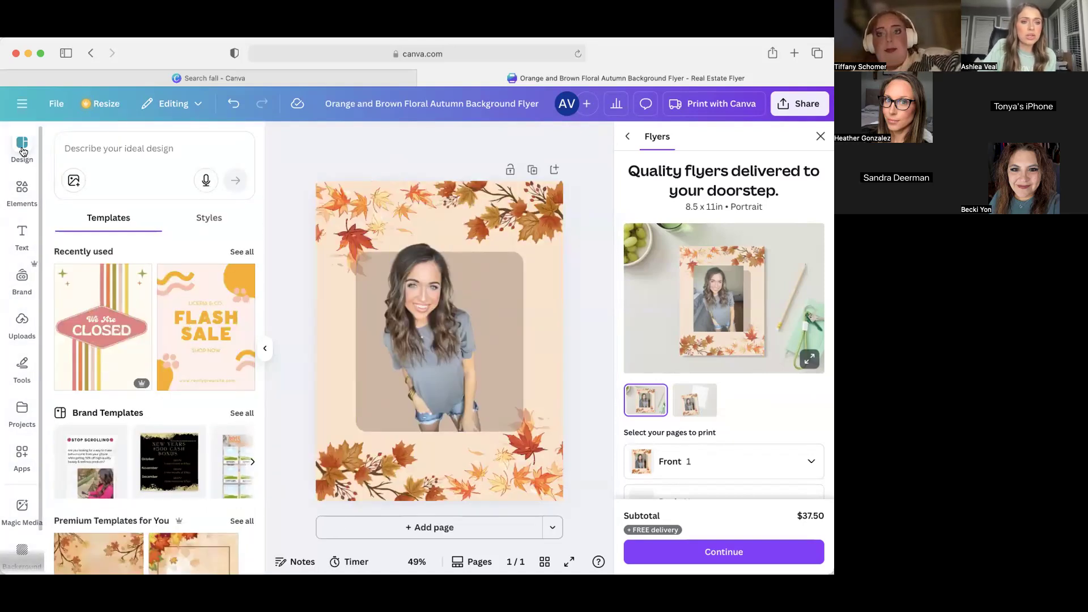
click(24, 106)
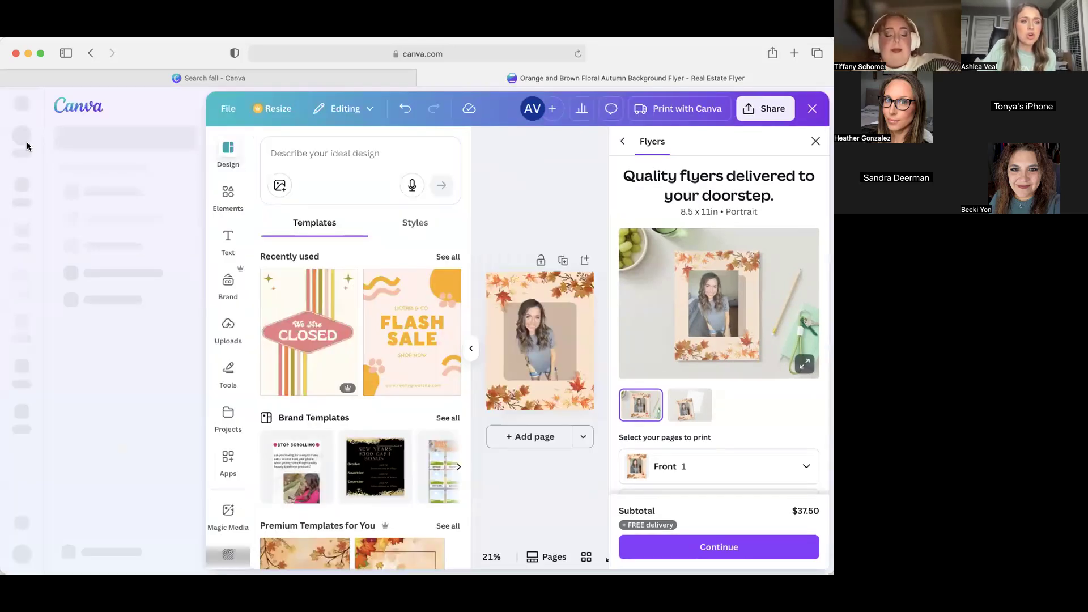
click(23, 195)
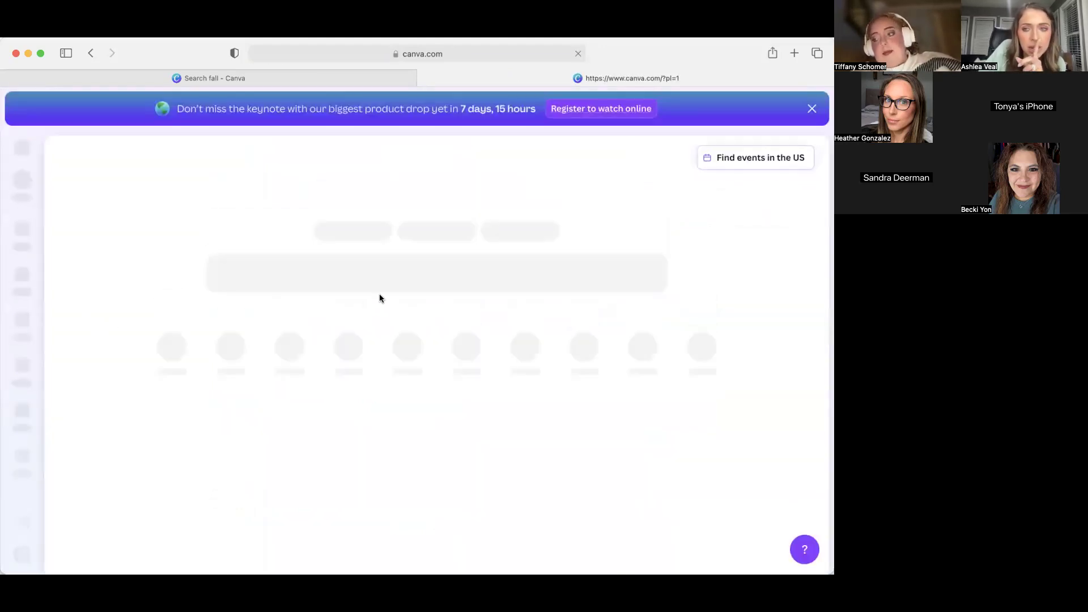
scroll(541, 391, down, 3)
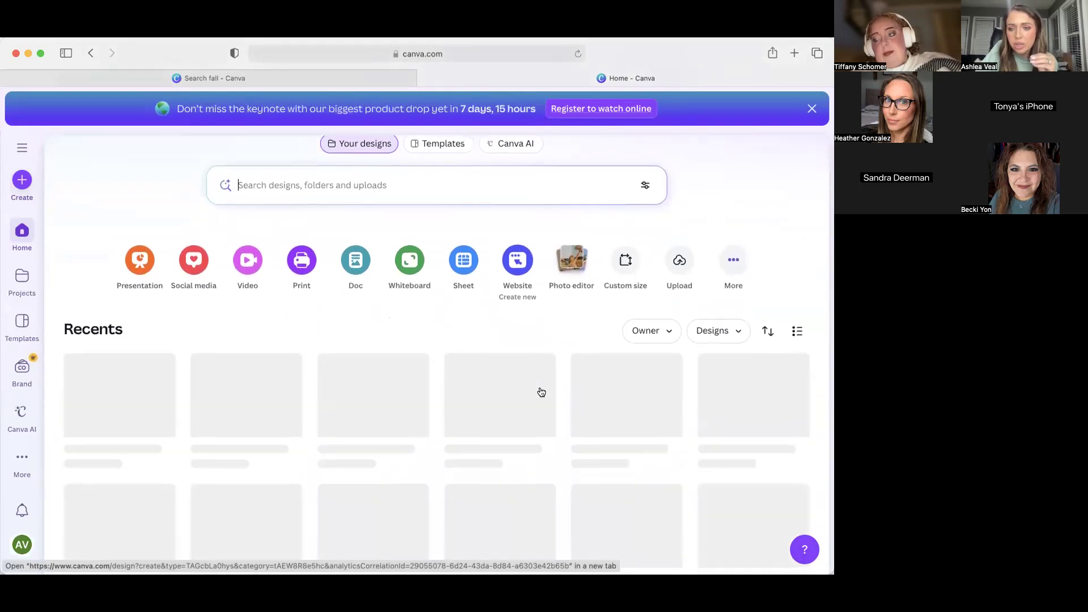
scroll(541, 391, down, 1)
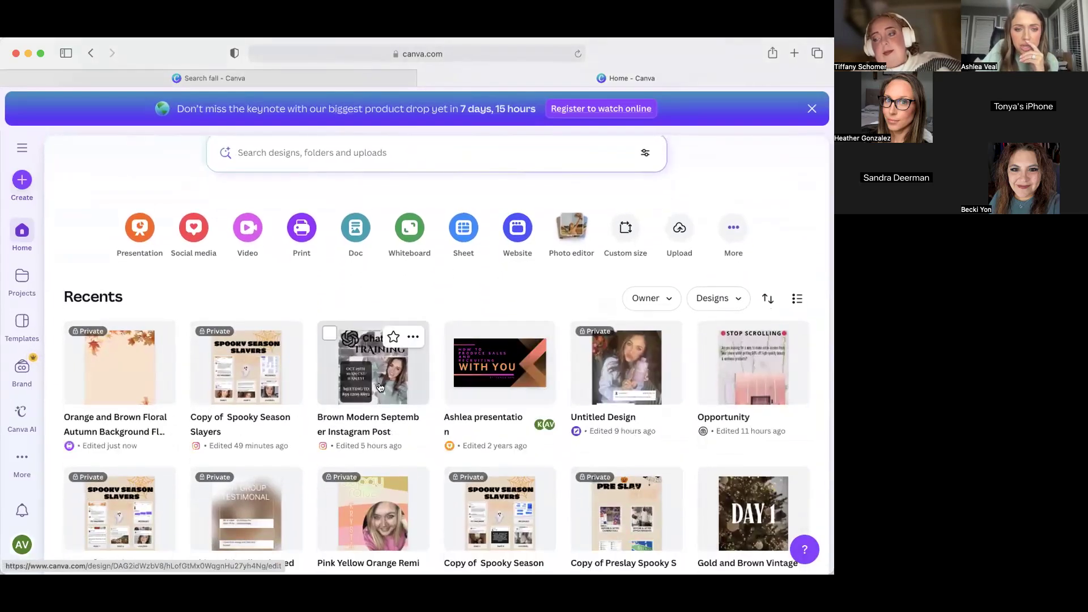
scroll(380, 387, down, 3)
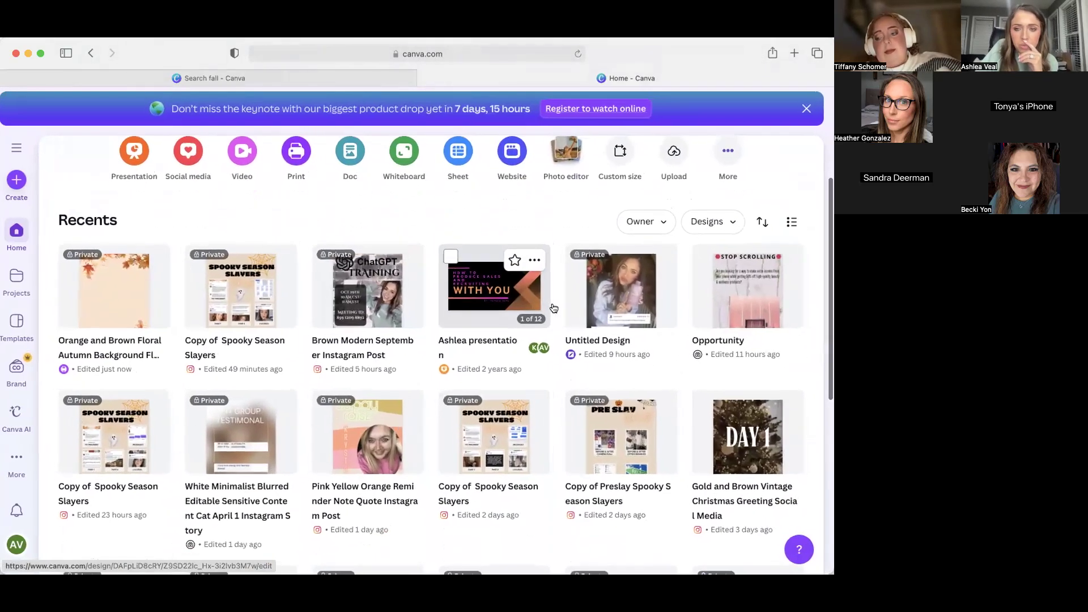
Open the "Opportunity" story from the recent designs and look at its $20 and $6 "ARE YOU READY?!" pages
click(712, 297)
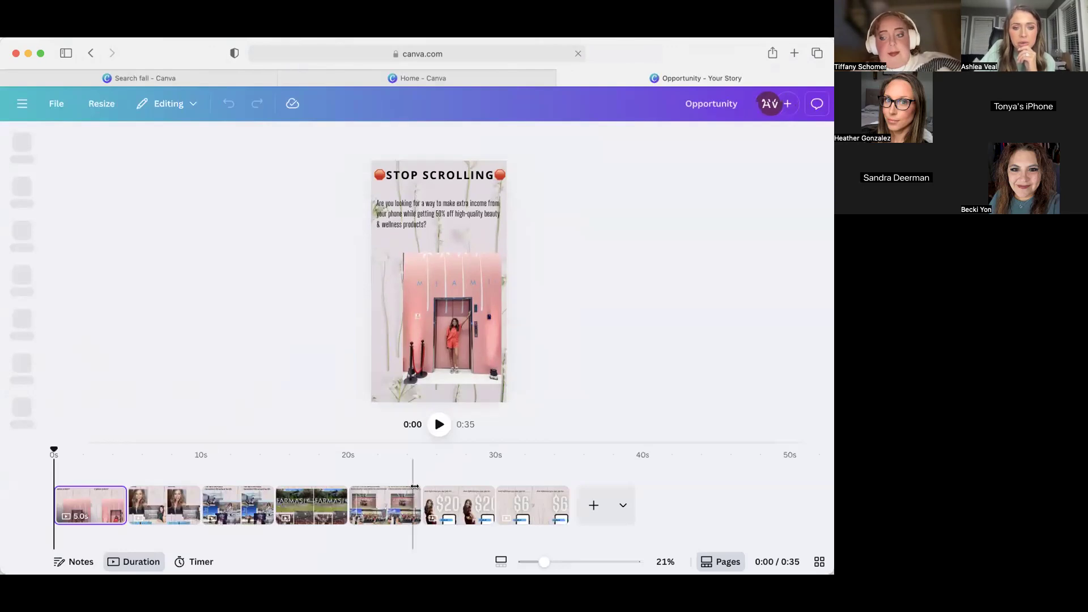
click(445, 493)
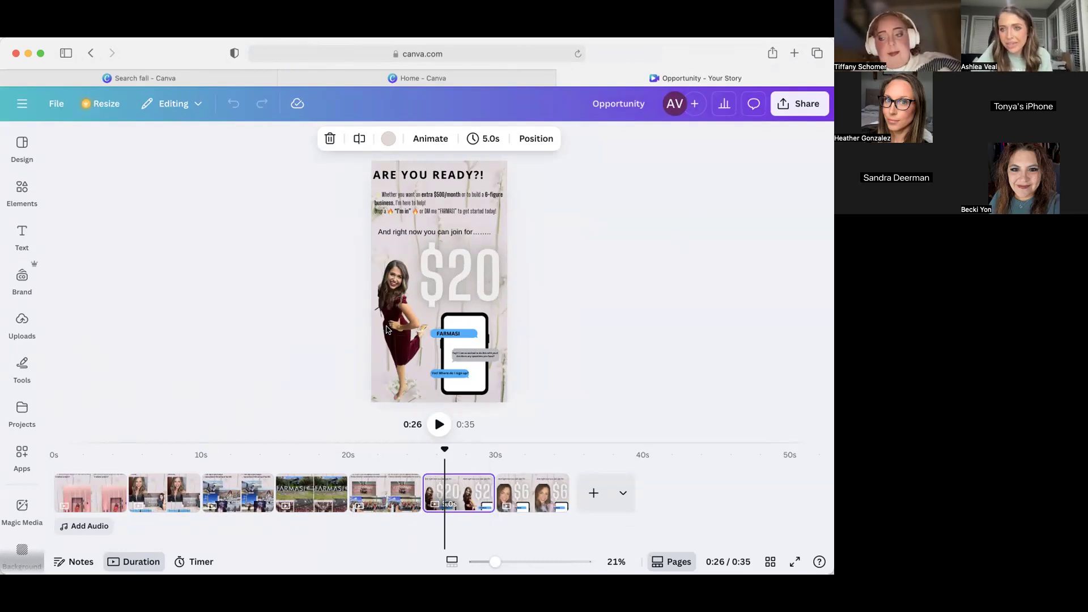
click(510, 493)
click(602, 330)
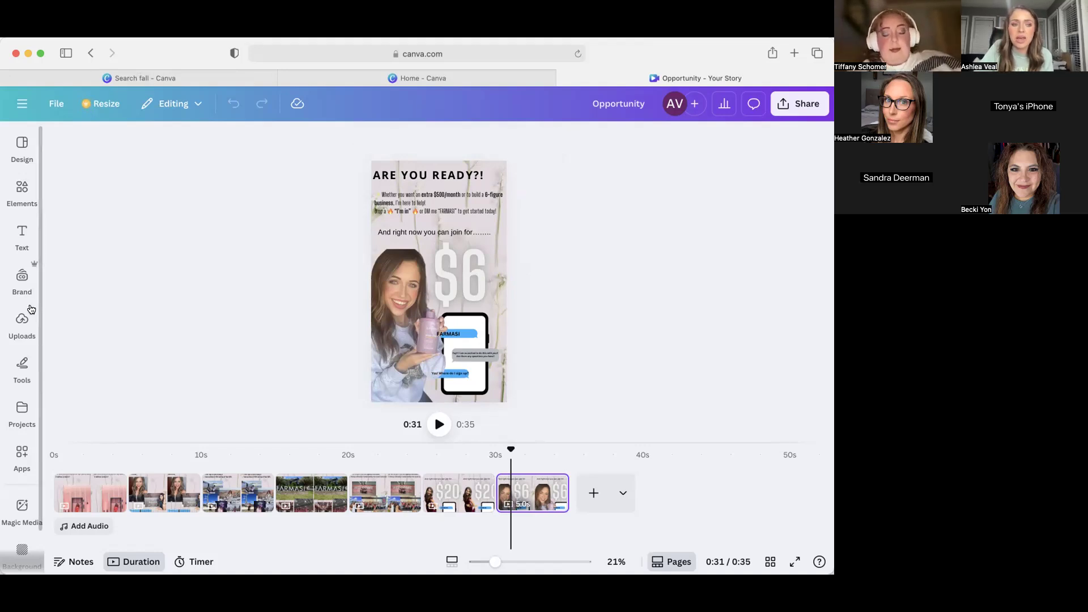
Leave the story for the projects page, reopen the Orange and Brown Floral Autumn Background Flyer and select the woman's photo
click(23, 103)
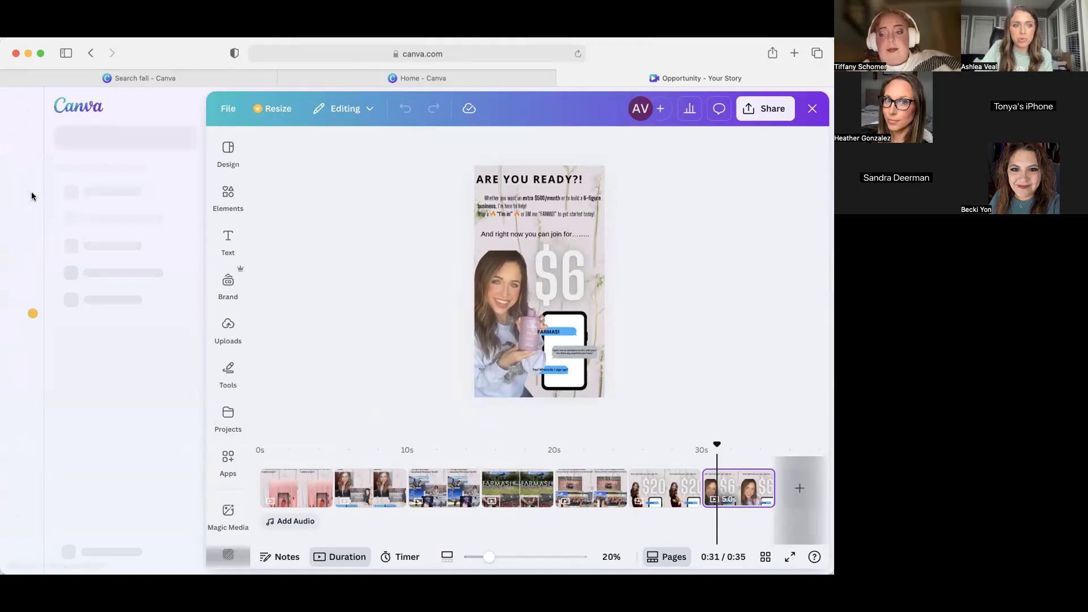
click(22, 232)
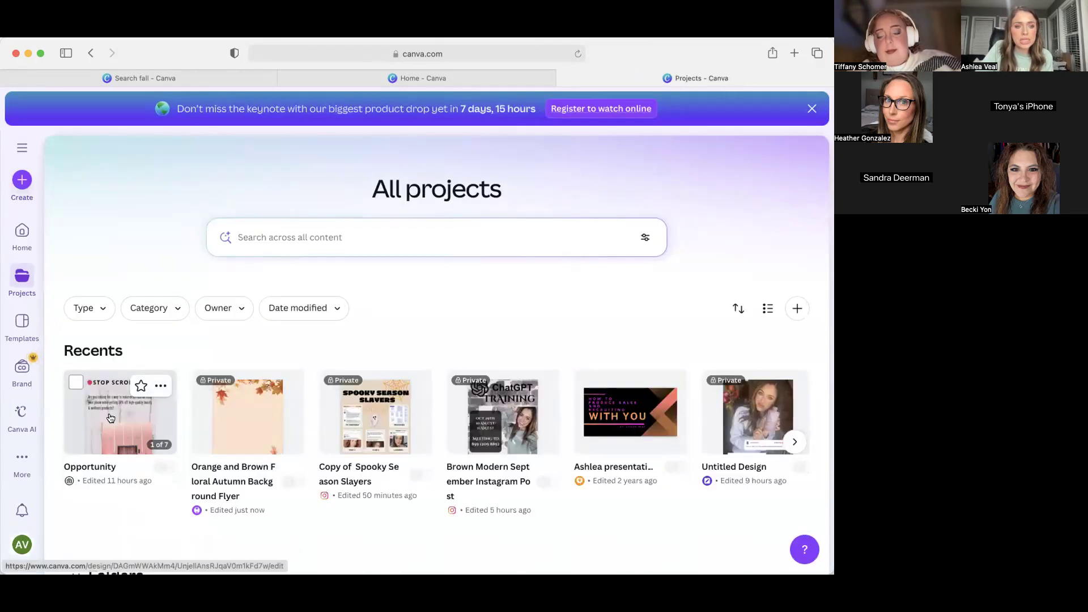
click(110, 418)
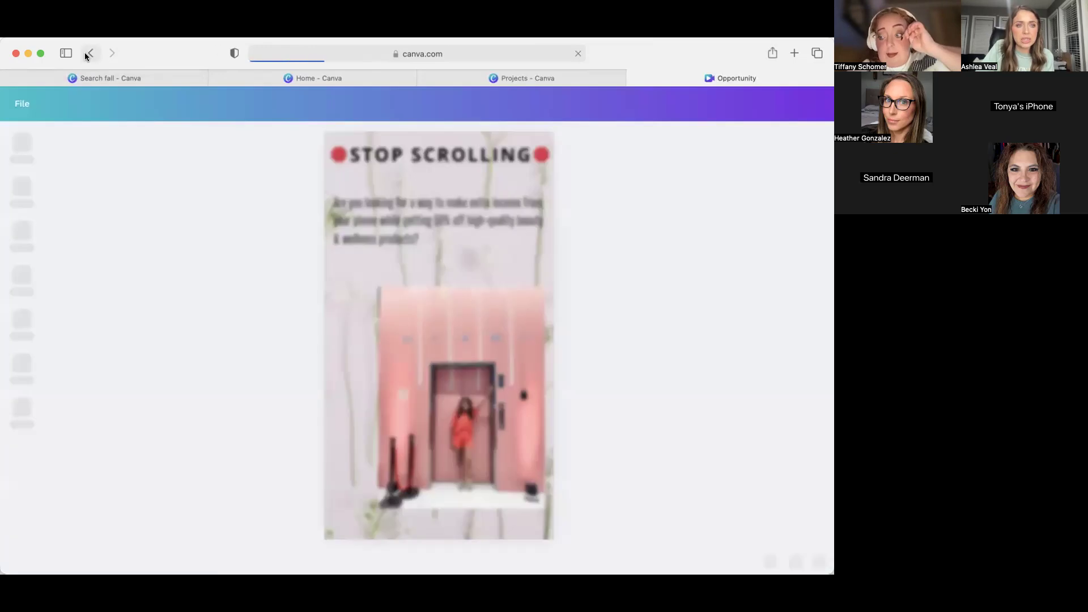
click(89, 54)
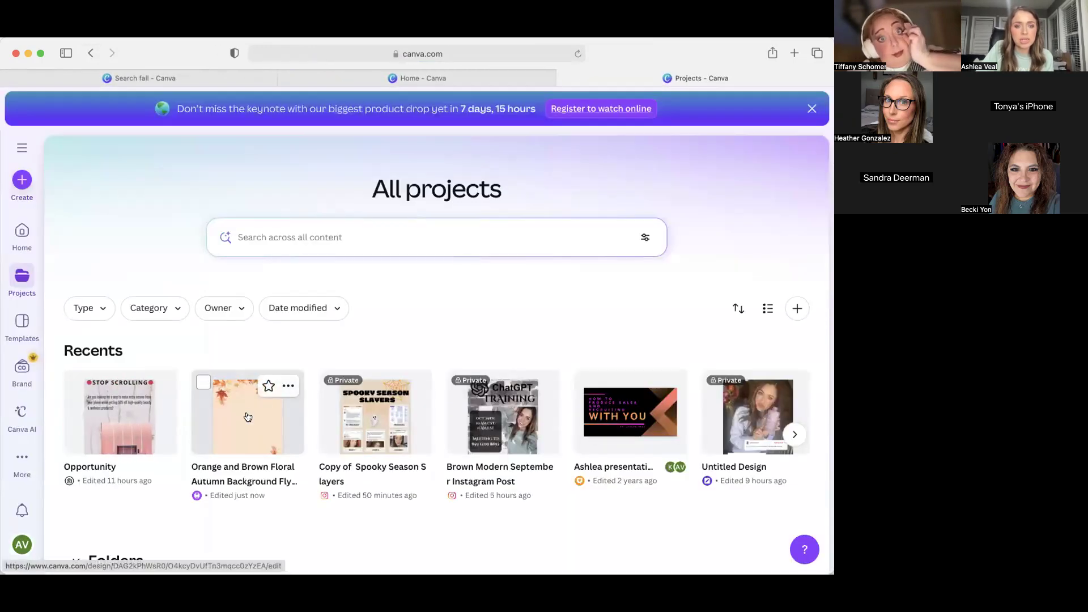
click(247, 418)
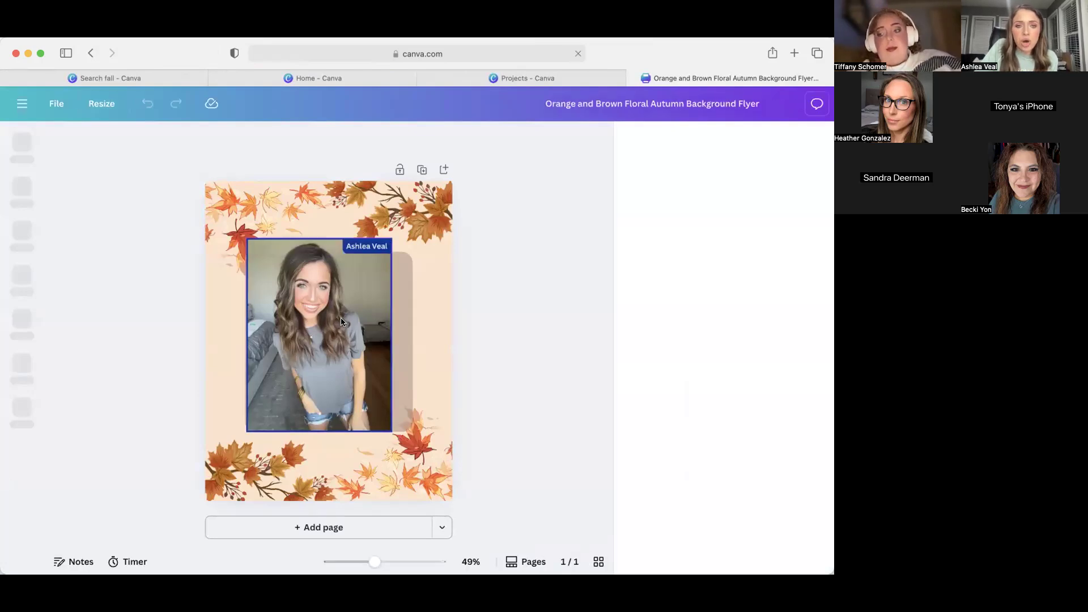
click(340, 322)
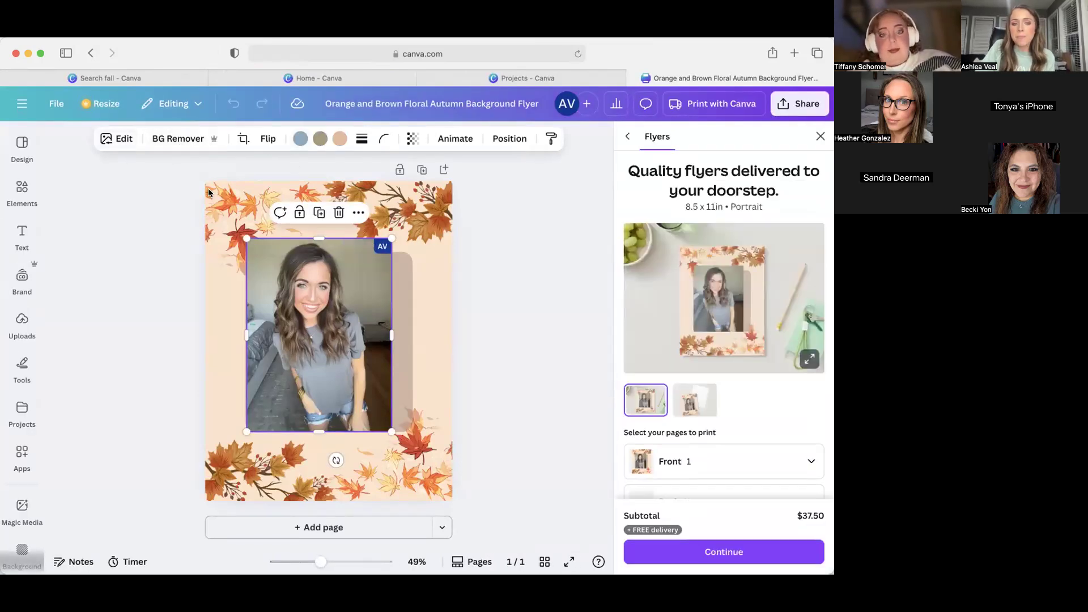
Look through the editor's Background, Magic Media and Brand options for the flyer
click(21, 454)
click(21, 420)
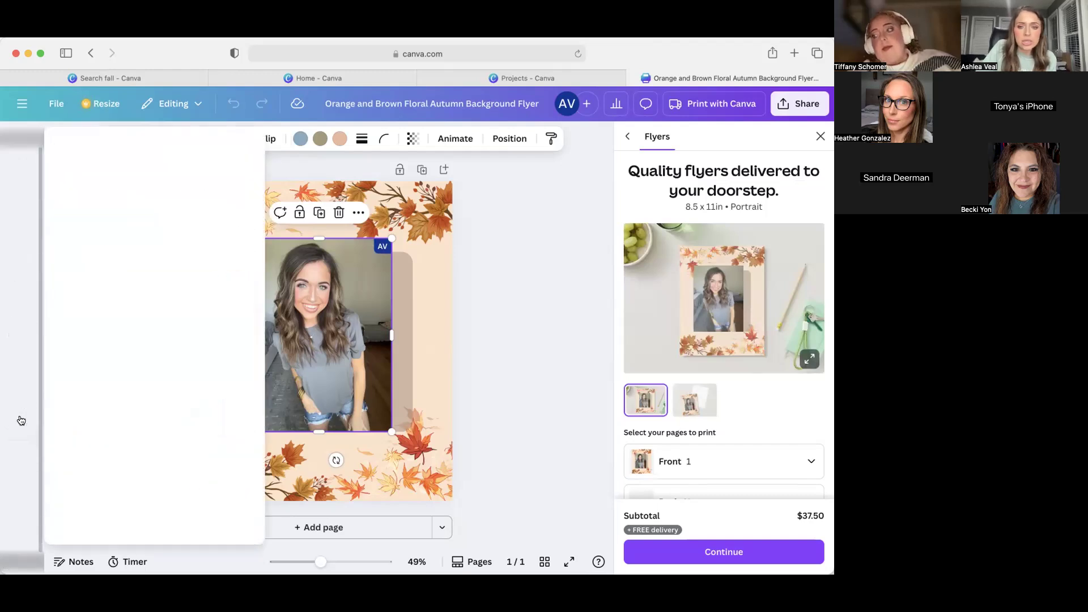
click(22, 507)
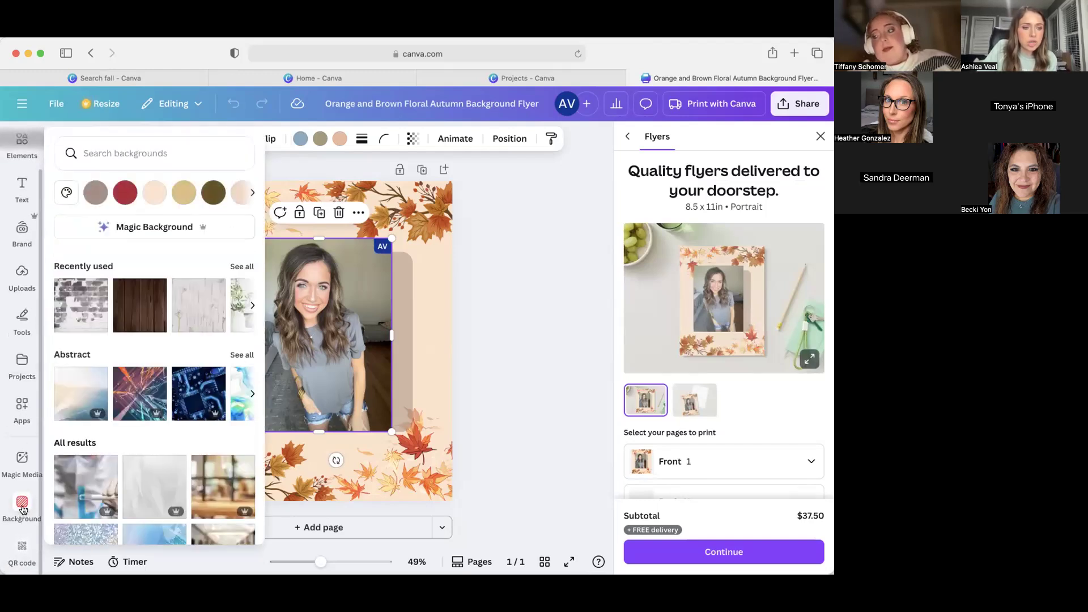
click(21, 469)
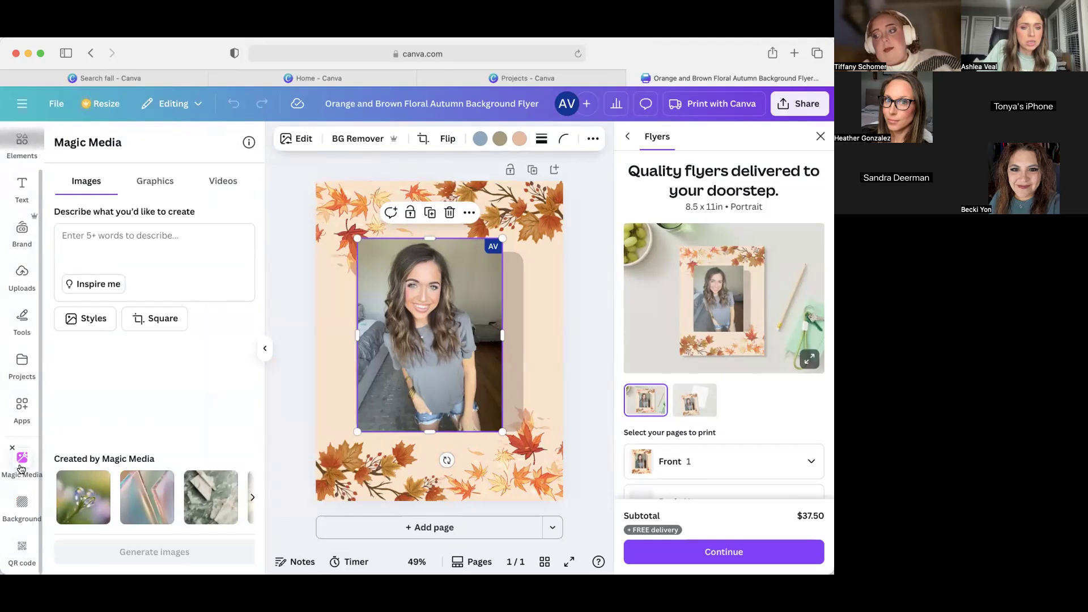
click(22, 469)
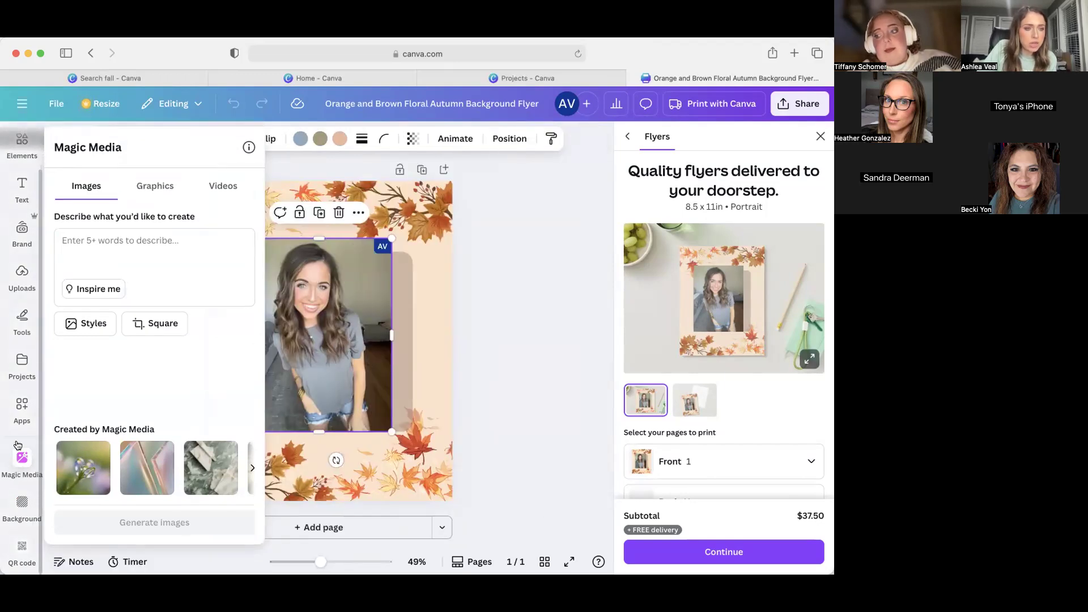
scroll(23, 340, up, 1)
click(22, 238)
scroll(23, 267, up, 2)
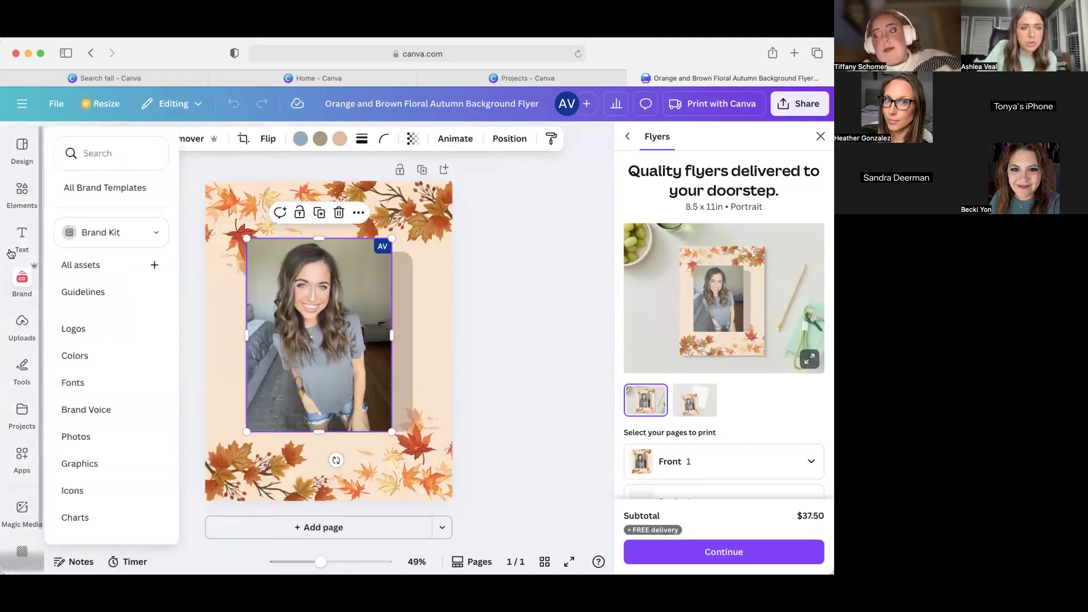
click(22, 274)
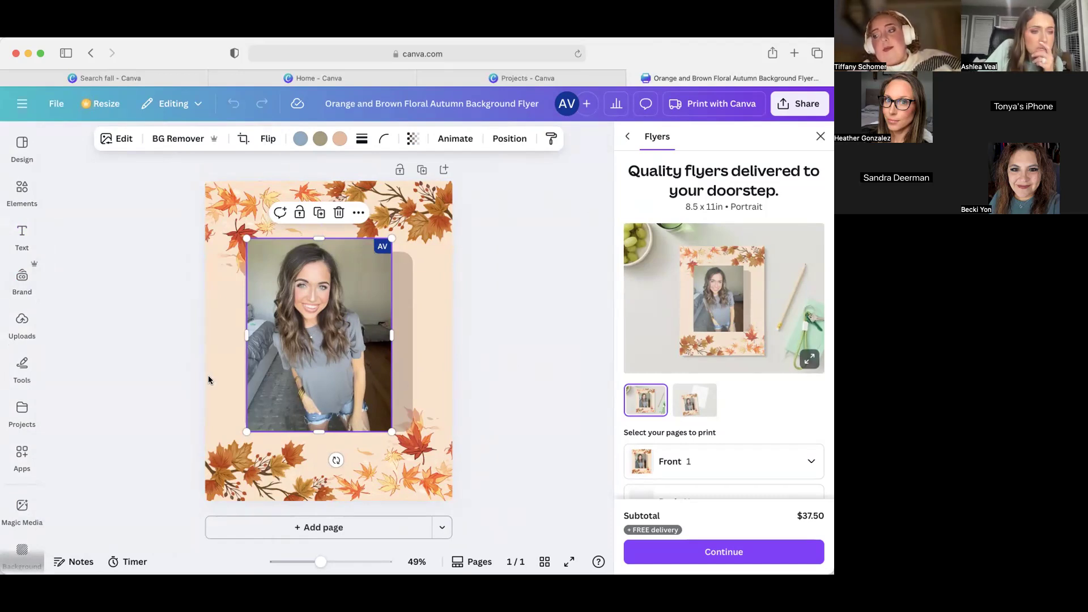
Look over the existing designs available as projects within the flyer editor
click(29, 354)
click(21, 414)
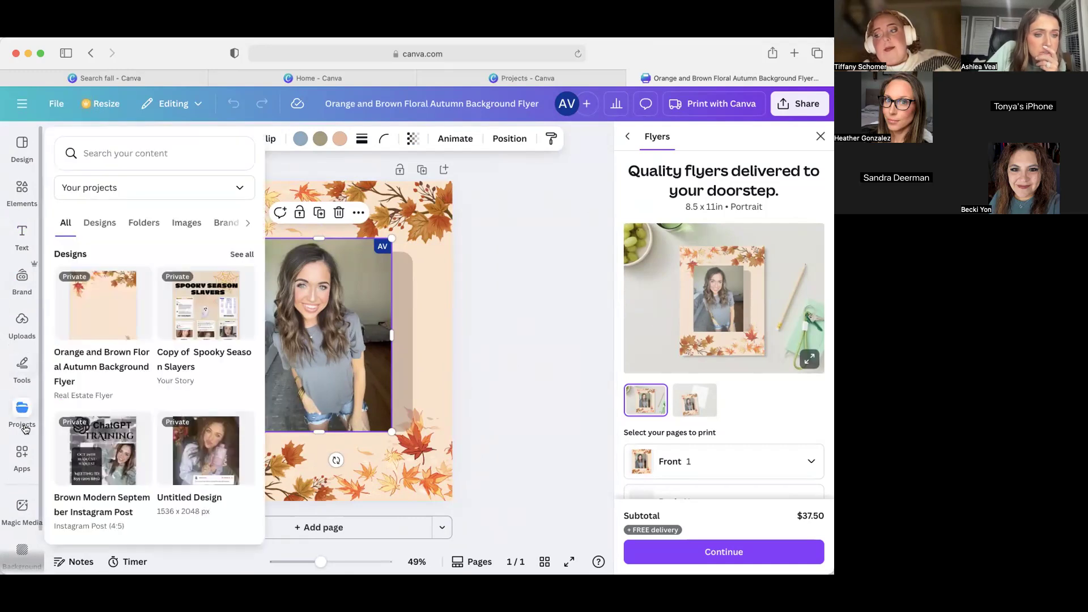
scroll(23, 397, down, 1)
click(27, 482)
click(21, 469)
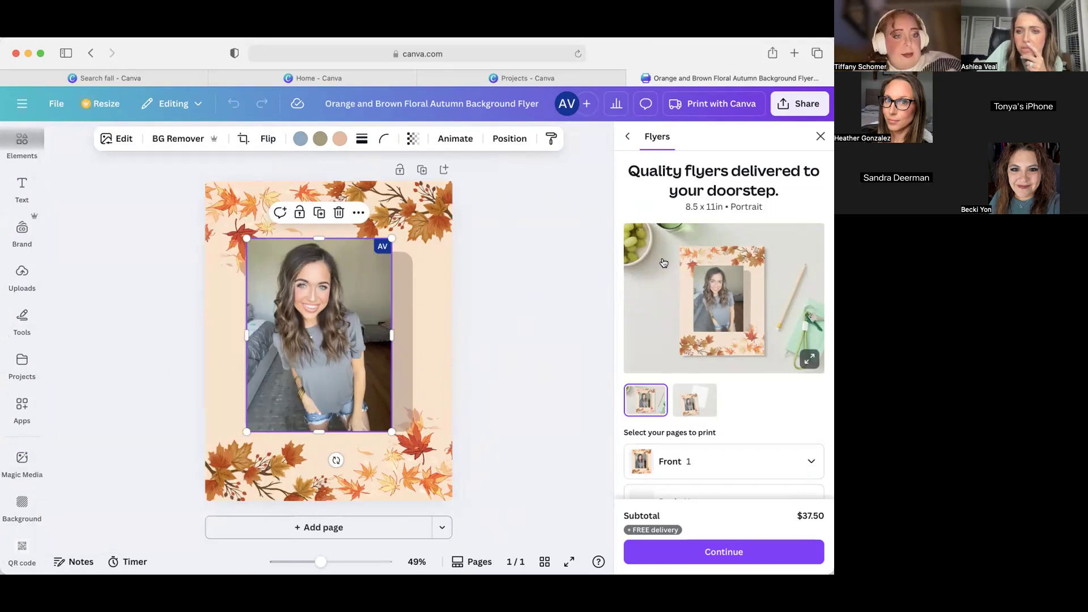
Go back from the flyer print offer to the full print product catalog and resize the browser window slightly
click(631, 137)
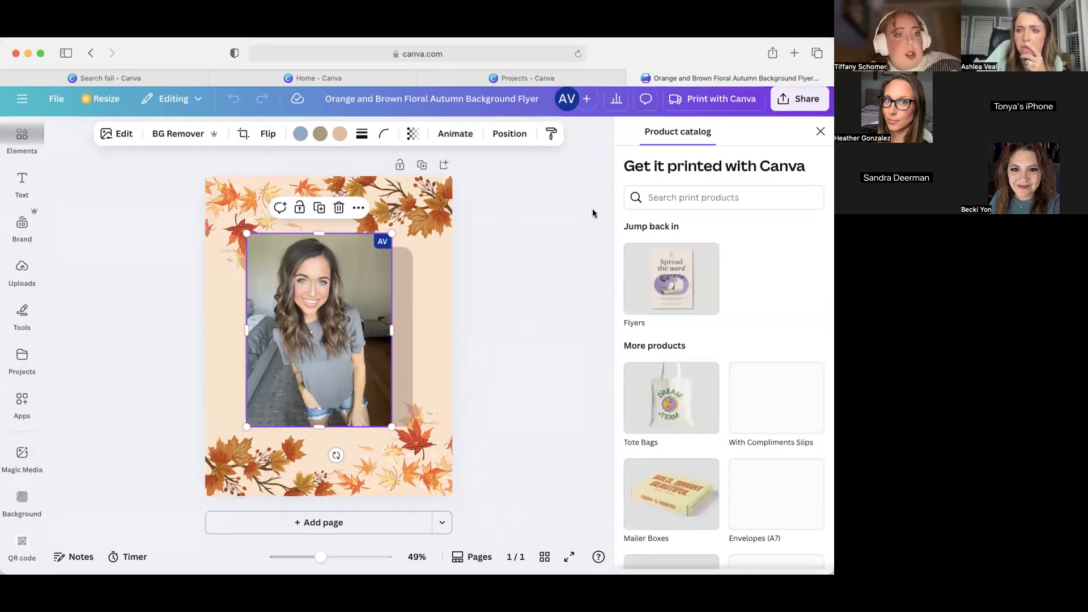
click(21, 281)
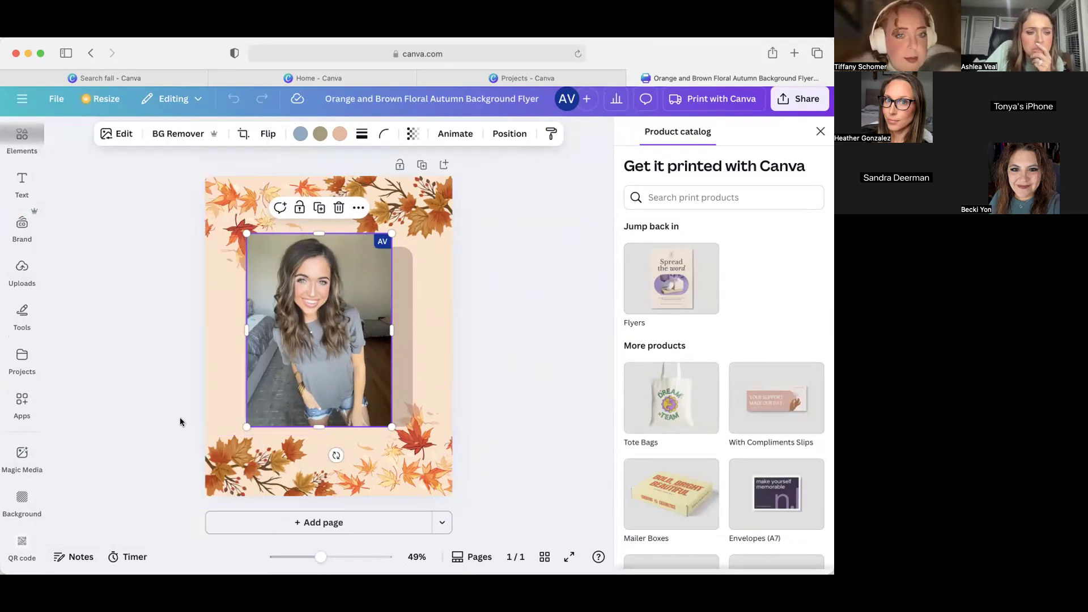
scroll(29, 147, up, 1)
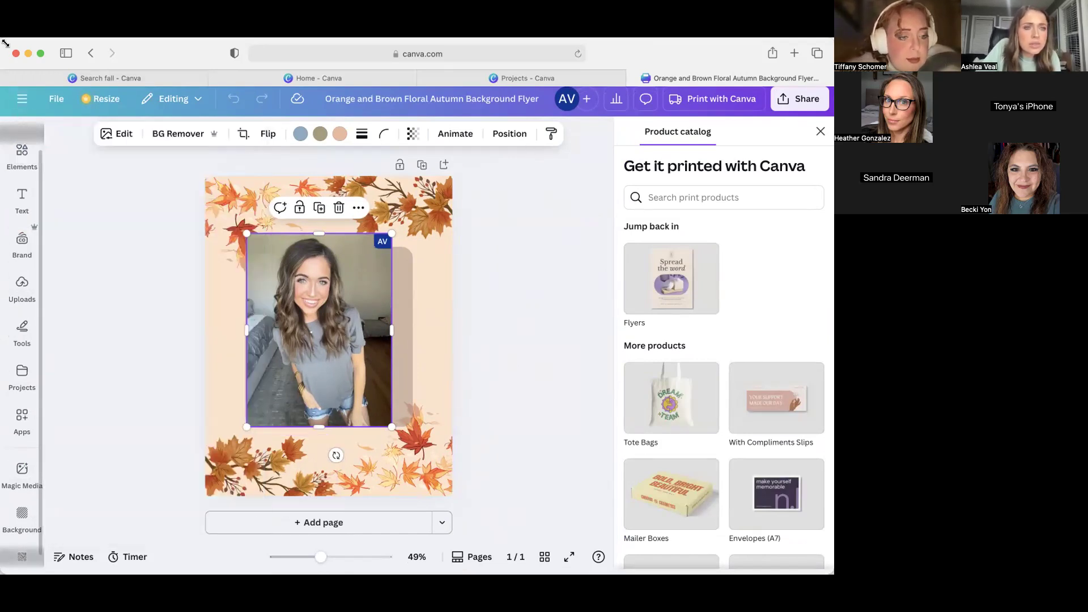
drag(6, 43, 47, 77)
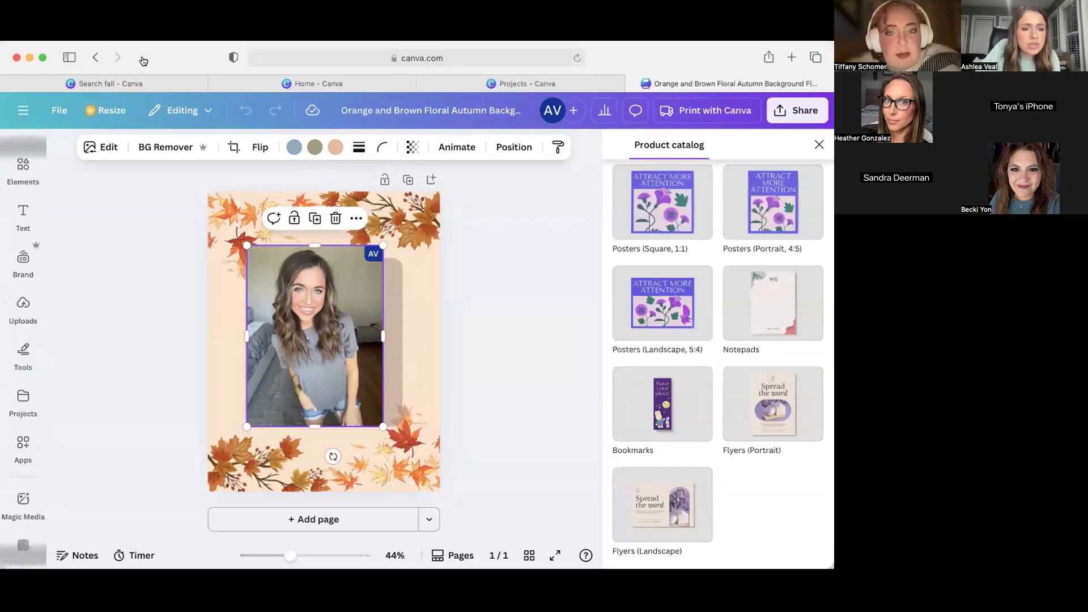
Examine the Projects, Magic Media, Text and Apps options while keeping the photo selected
click(28, 413)
scroll(30, 431, down, 1)
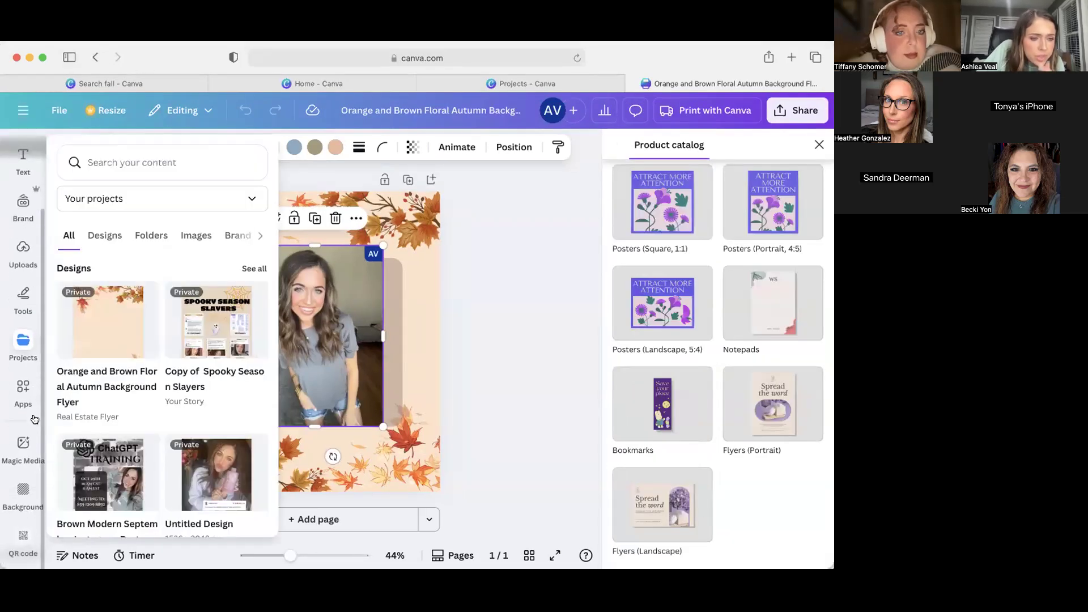
click(30, 445)
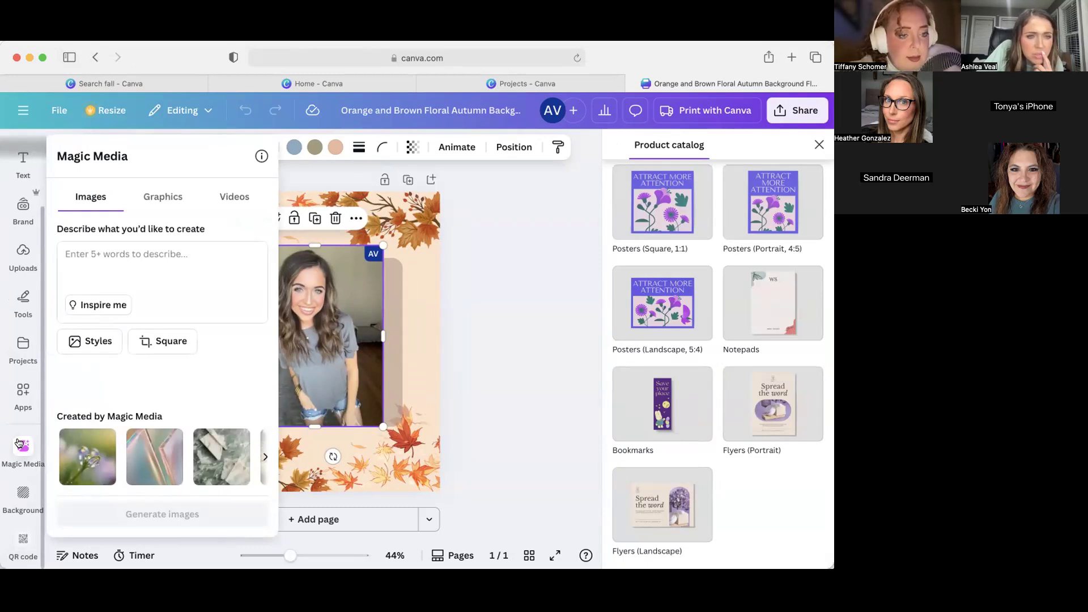
click(23, 397)
scroll(19, 340, up, 2)
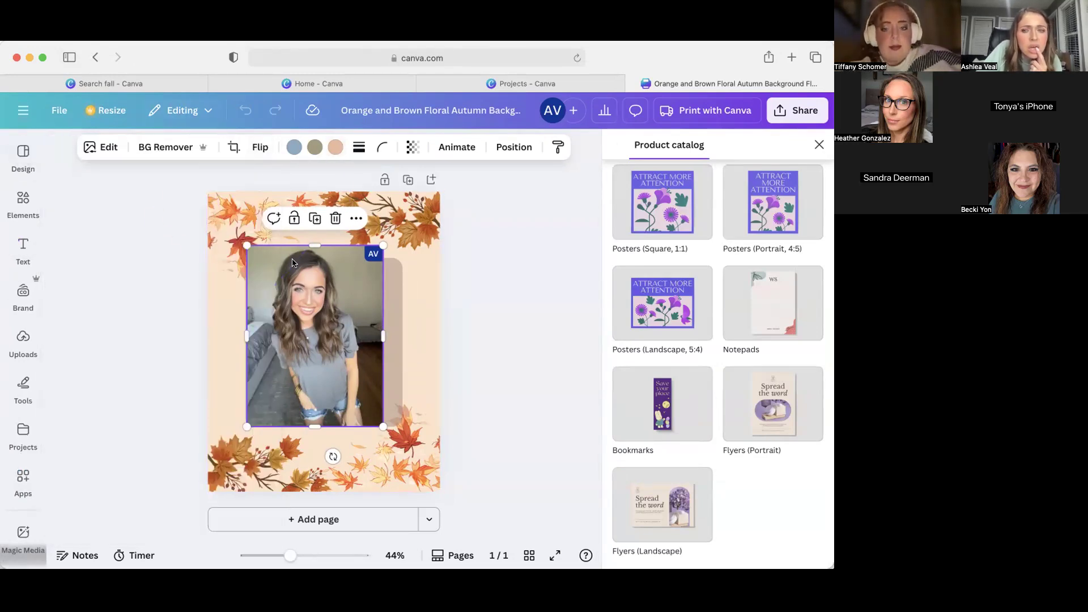
click(206, 111)
click(270, 122)
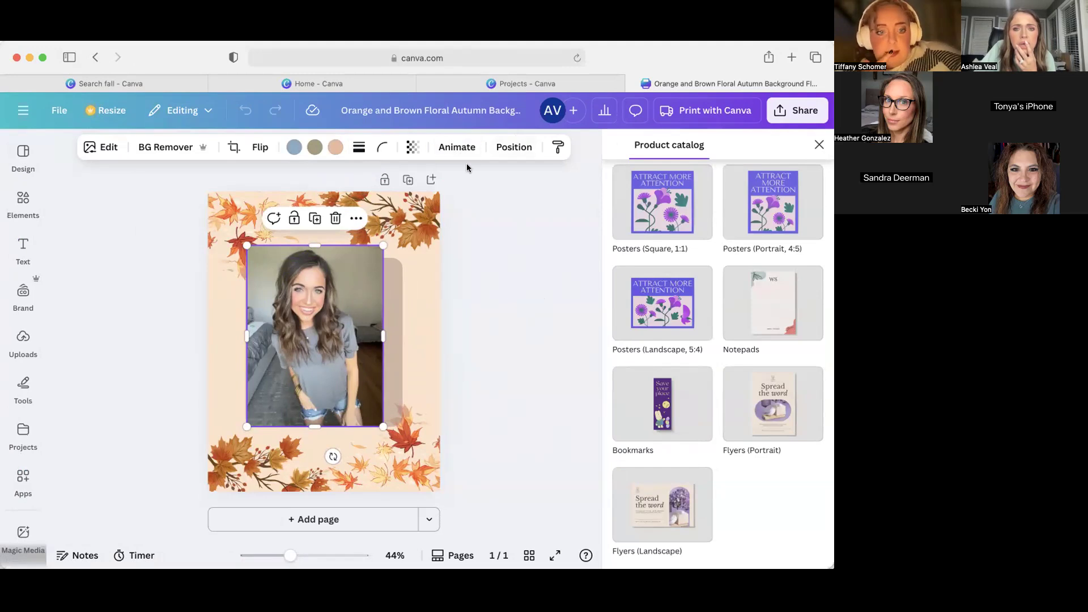
click(23, 249)
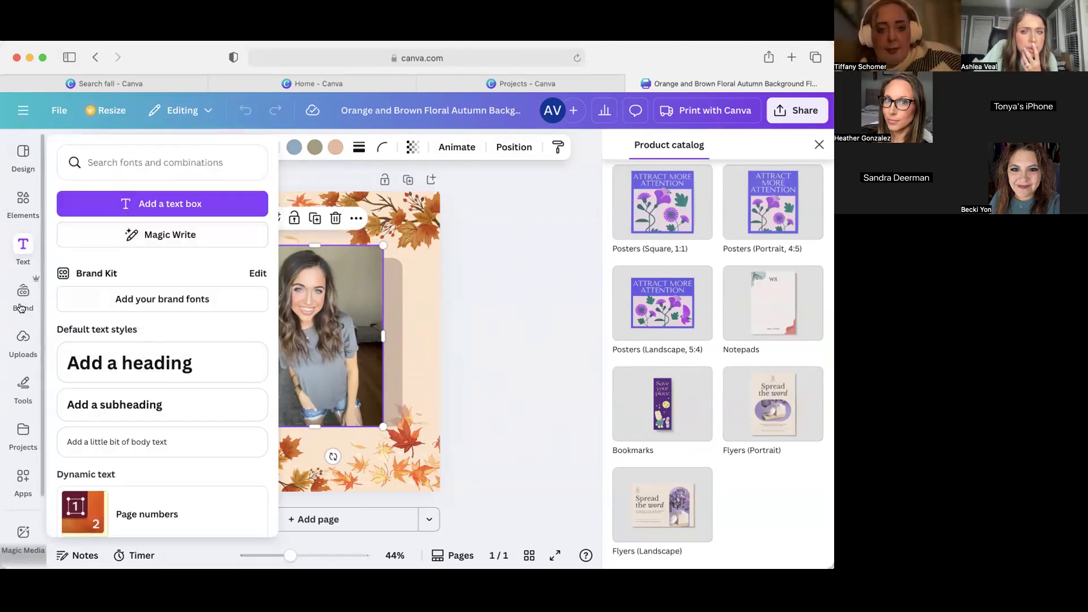
click(23, 361)
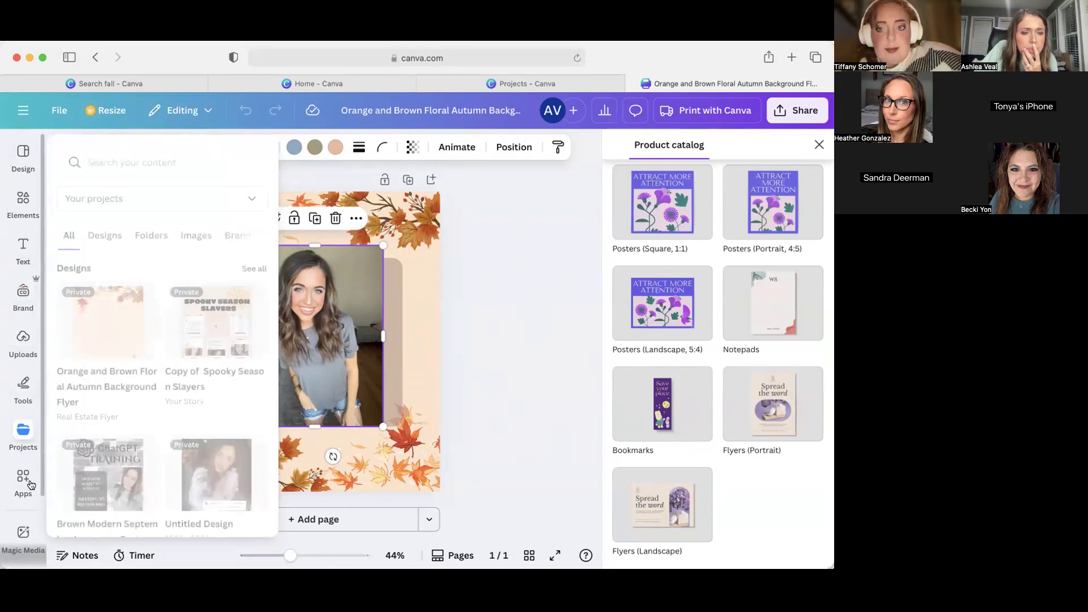
click(22, 482)
scroll(30, 465, down, 2)
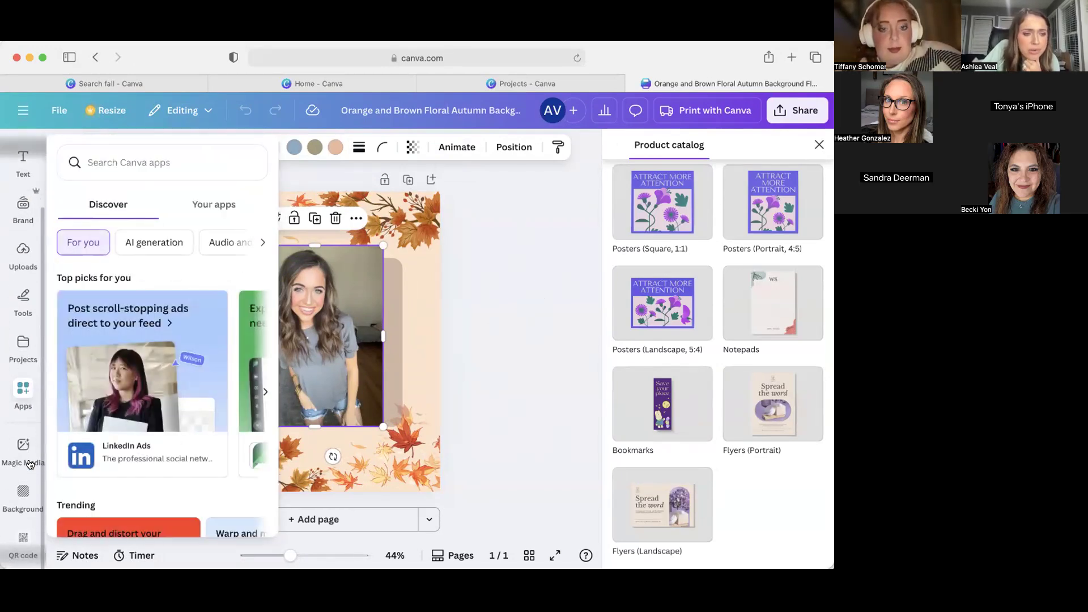
click(31, 464)
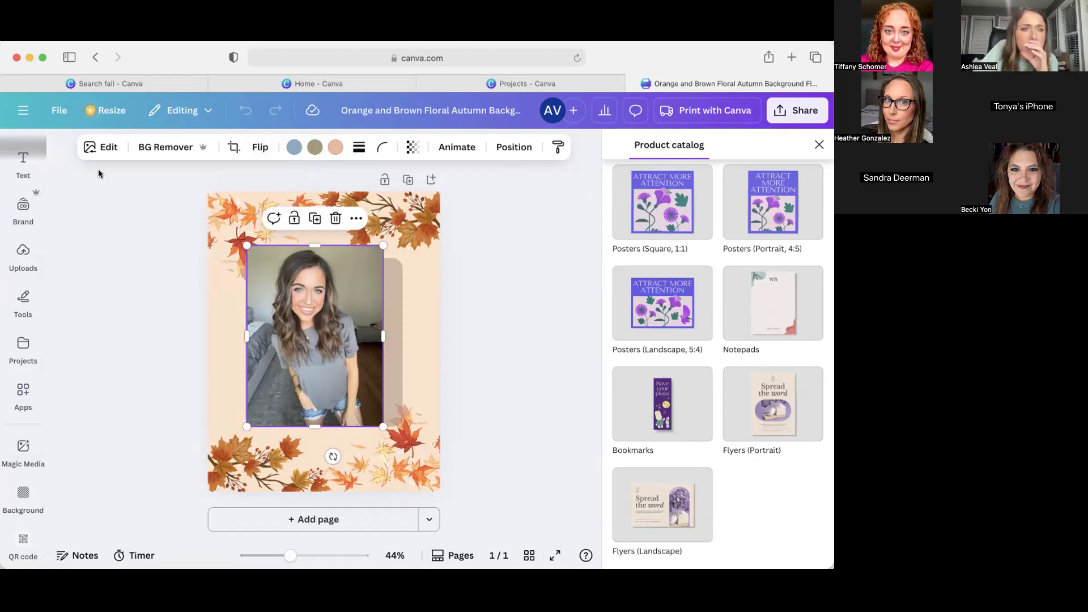
Erase the dark bedside object in the background beside the woman's arm with the Magic Eraser brush
click(105, 148)
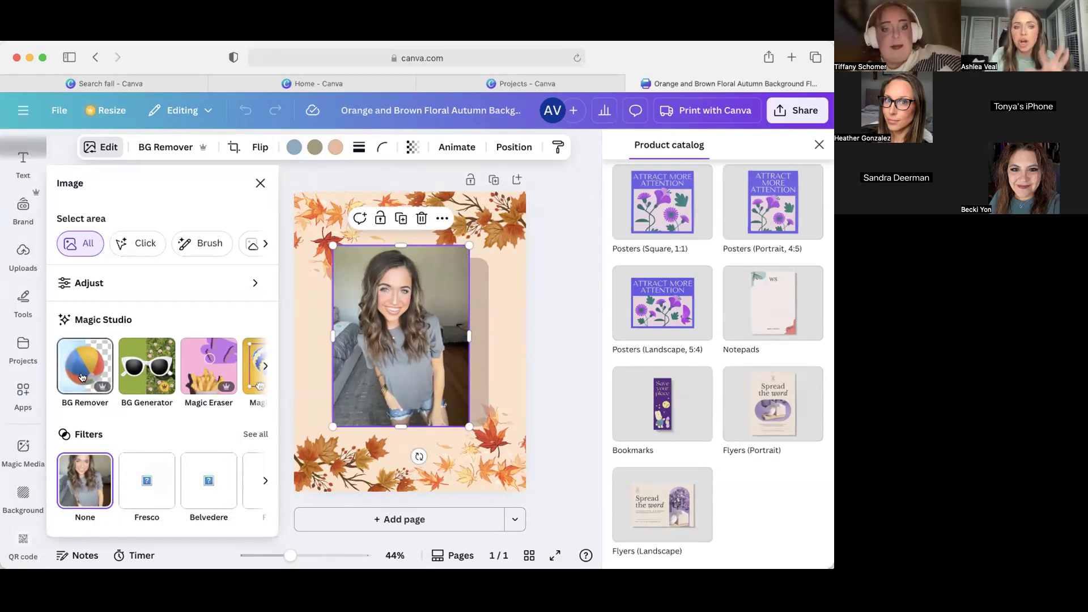
click(213, 363)
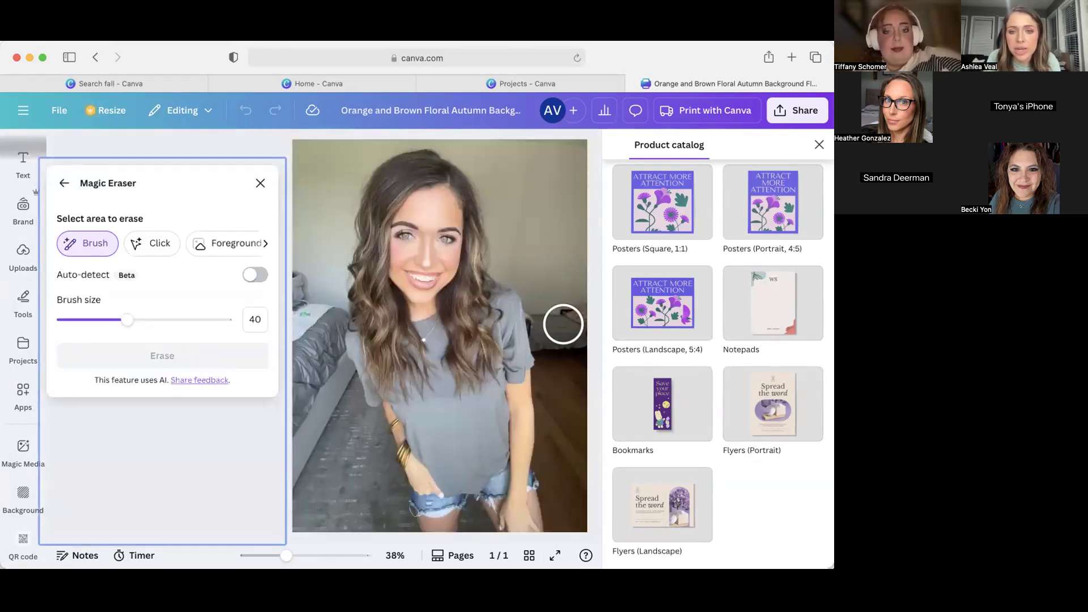
mouse_move(556, 311)
mouse_down()
mouse_move(561, 345)
mouse_move(582, 316)
mouse_move(580, 361)
mouse_move(552, 350)
mouse_move(556, 317)
mouse_move(557, 353)
mouse_move(551, 316)
mouse_up()
click(203, 360)
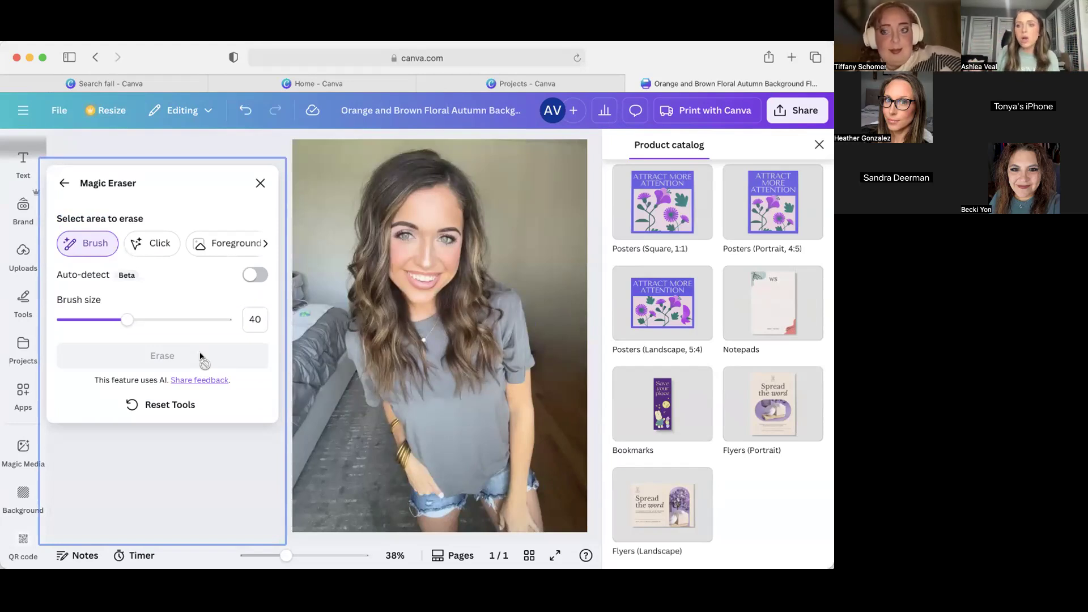
Leave the Magic Eraser and look over the other Magic Studio photo tools, from Magic Grab to Magic Expand
click(64, 183)
scroll(191, 376, right, 5)
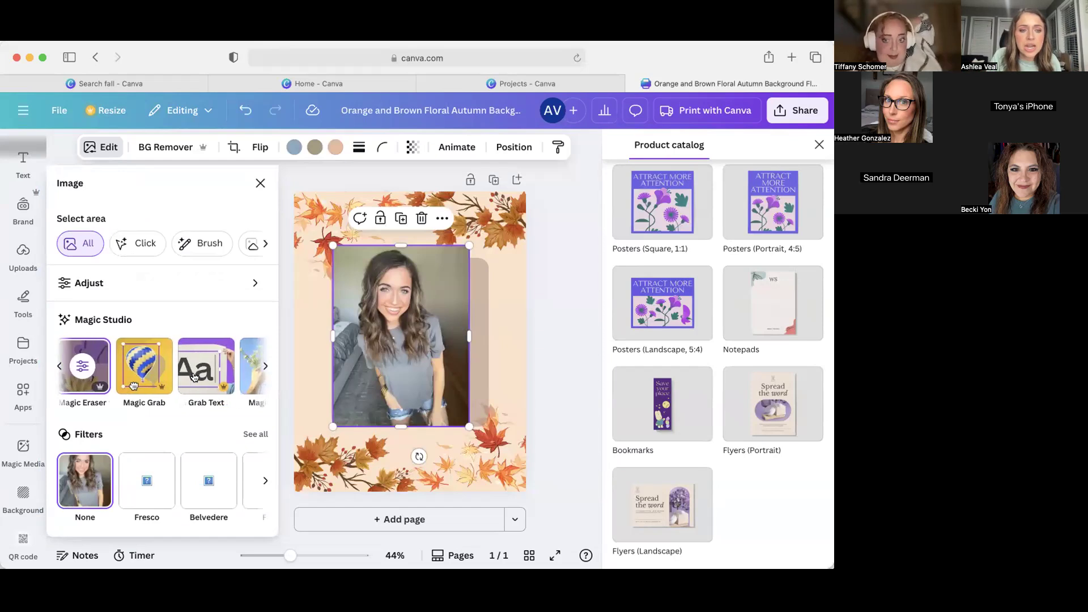
scroll(193, 377, right, 3)
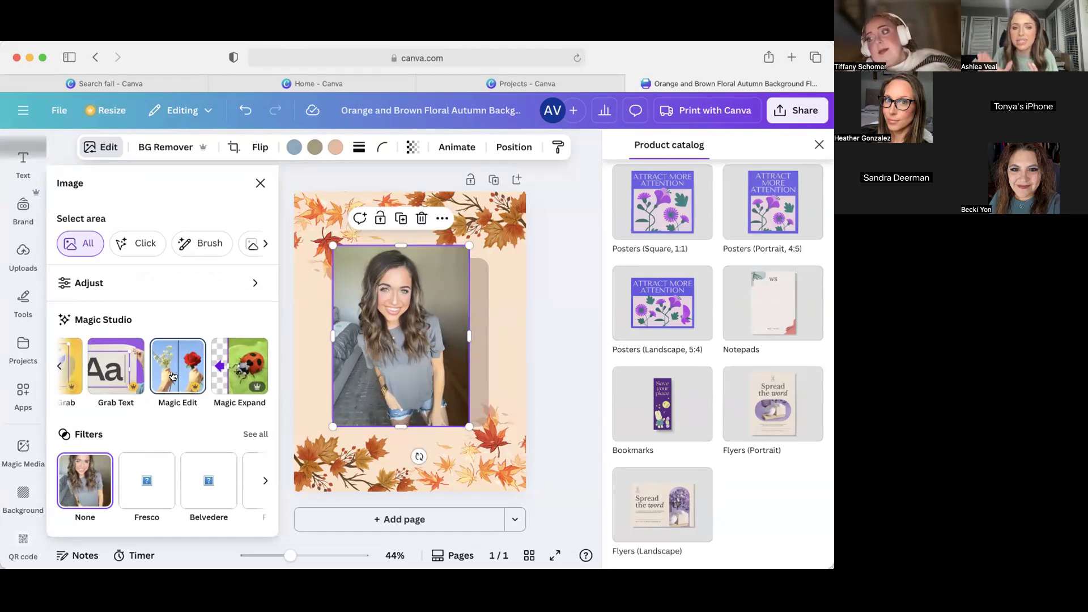
scroll(173, 376, left, 8)
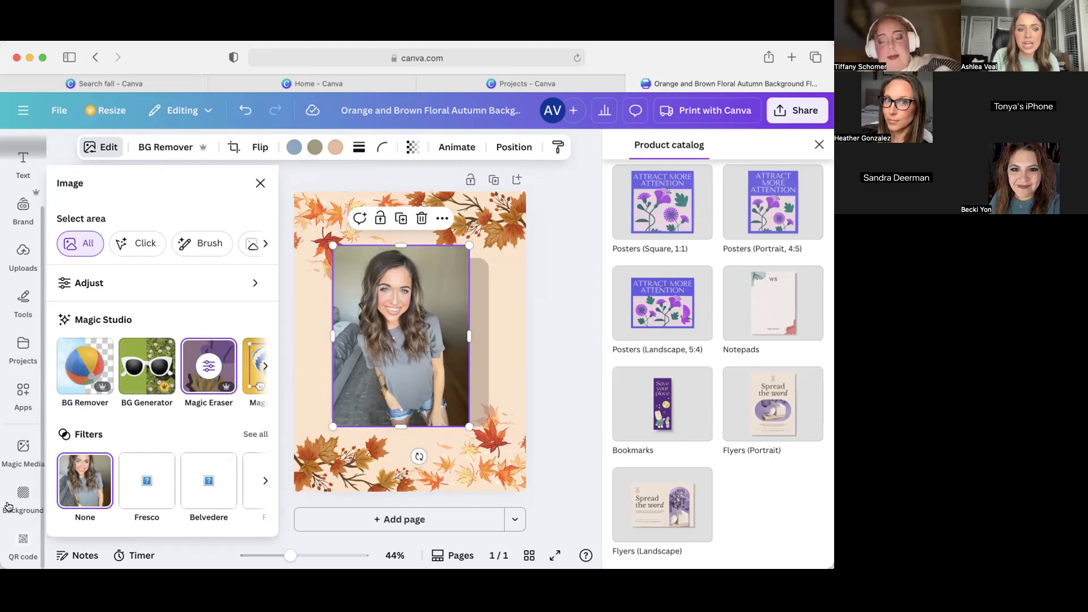
Deselect the photo and look through the Apps, Text and Projects options available for the flyer
scroll(111, 419, down, 5)
scroll(110, 420, up, 5)
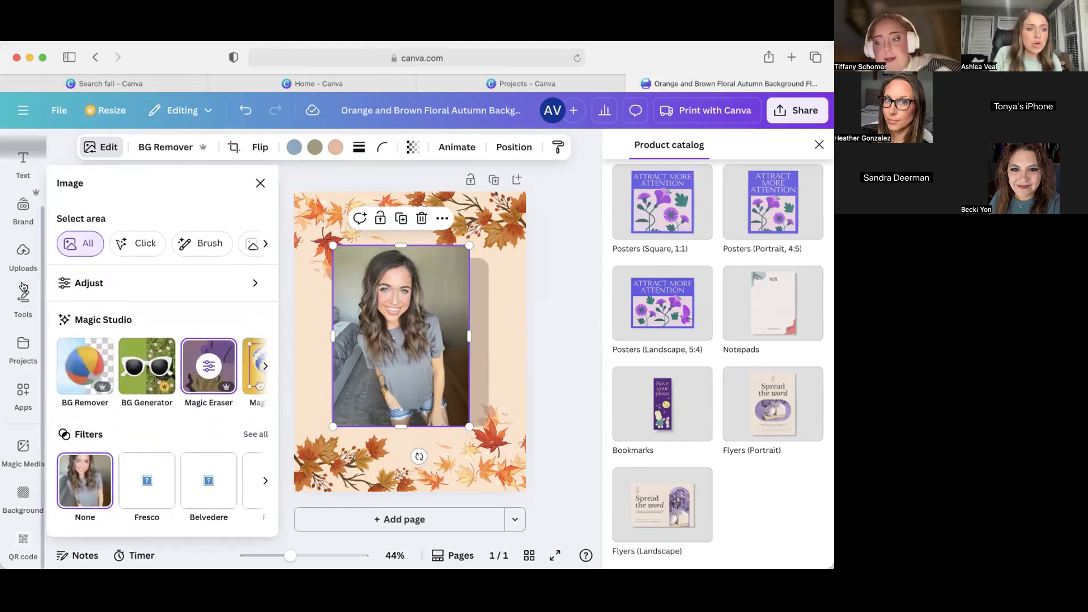
click(503, 303)
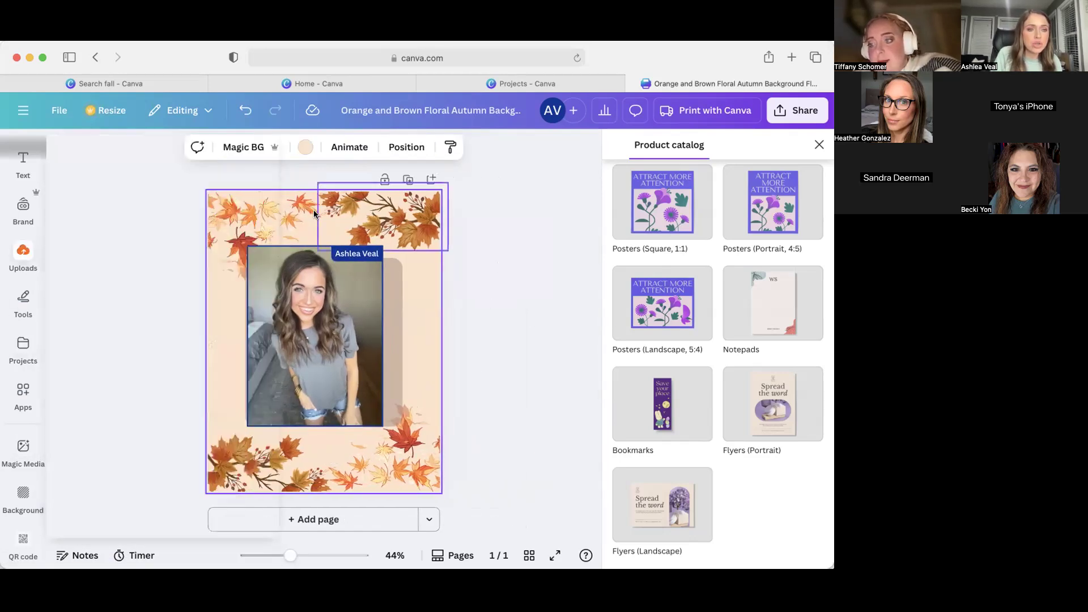
click(496, 266)
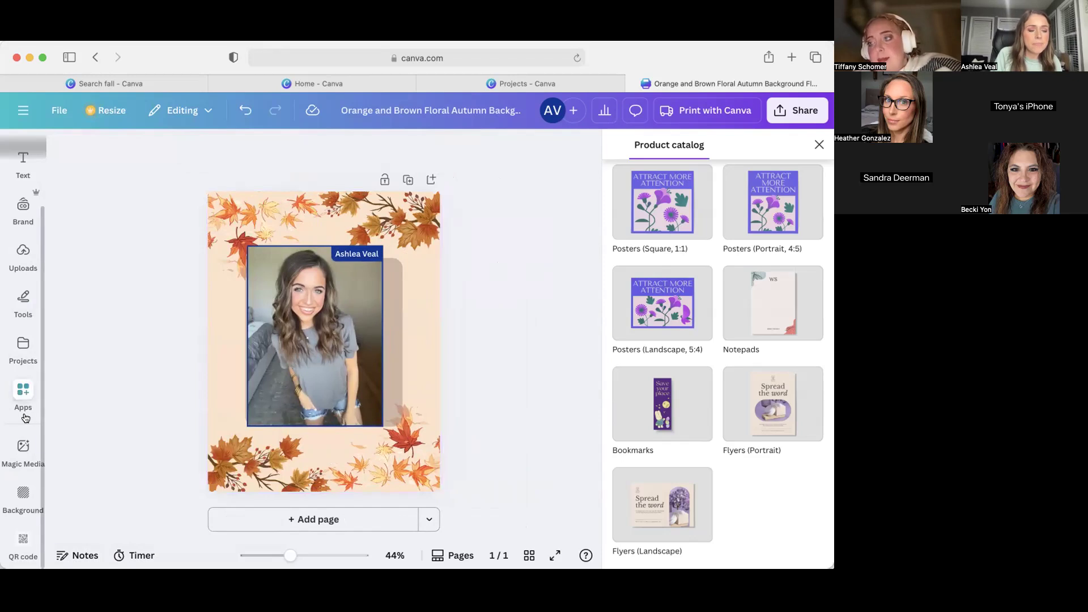
click(429, 397)
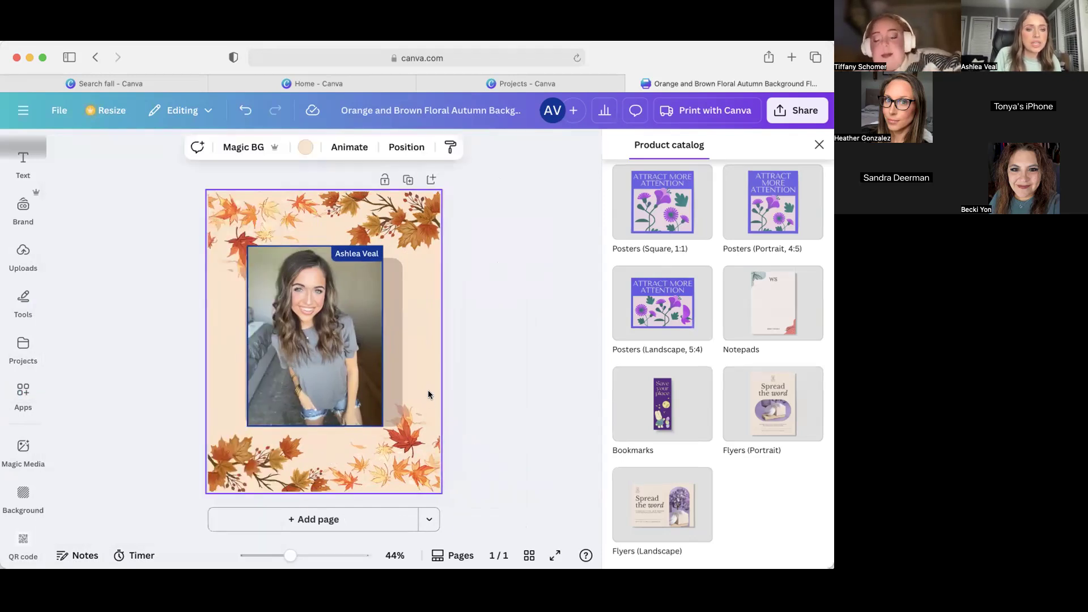
click(22, 406)
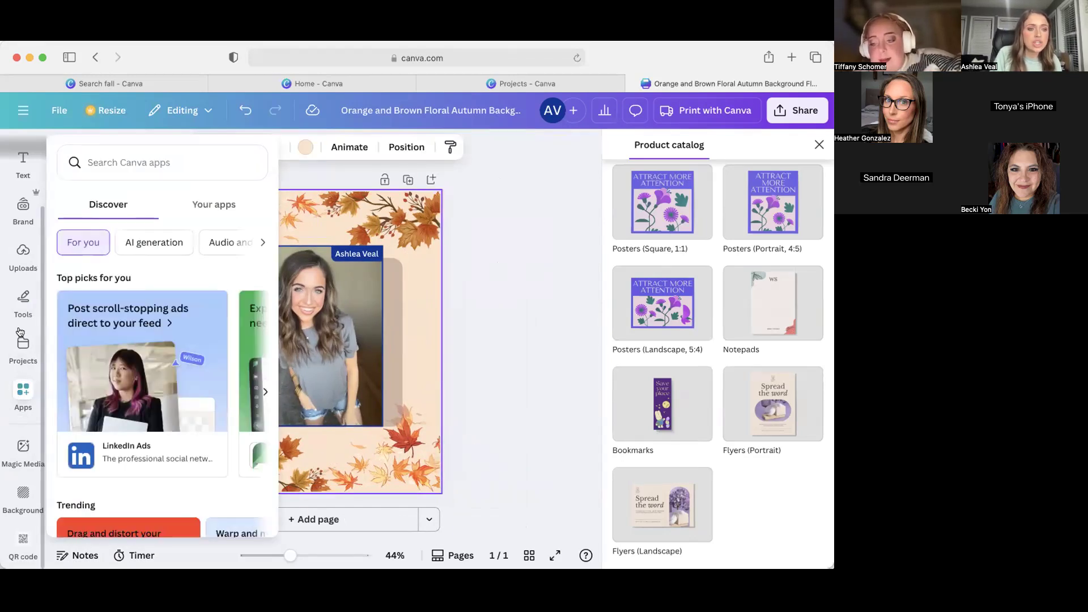
click(29, 248)
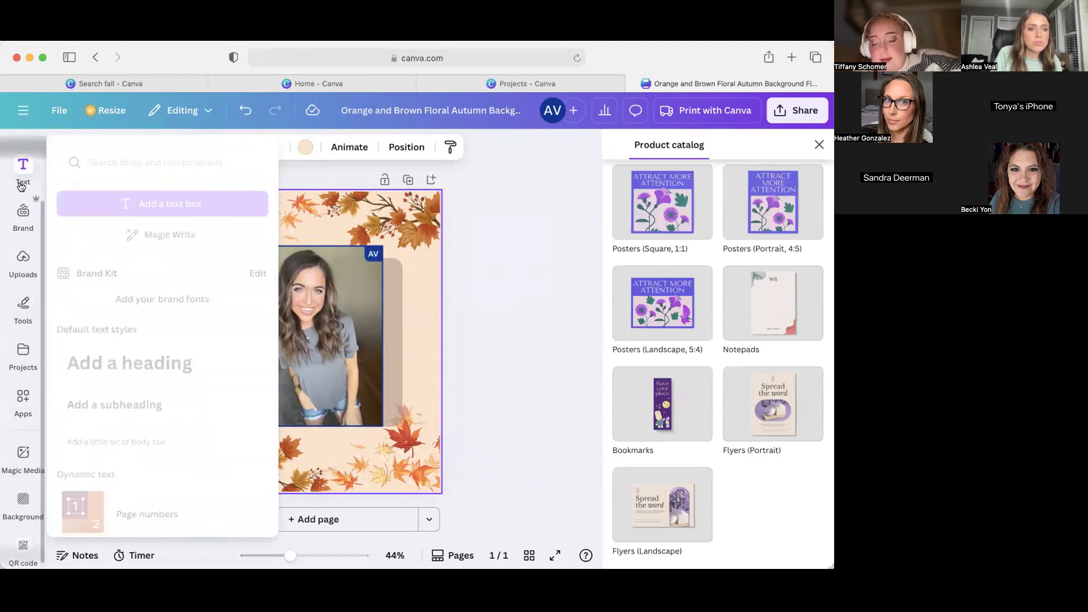
click(28, 353)
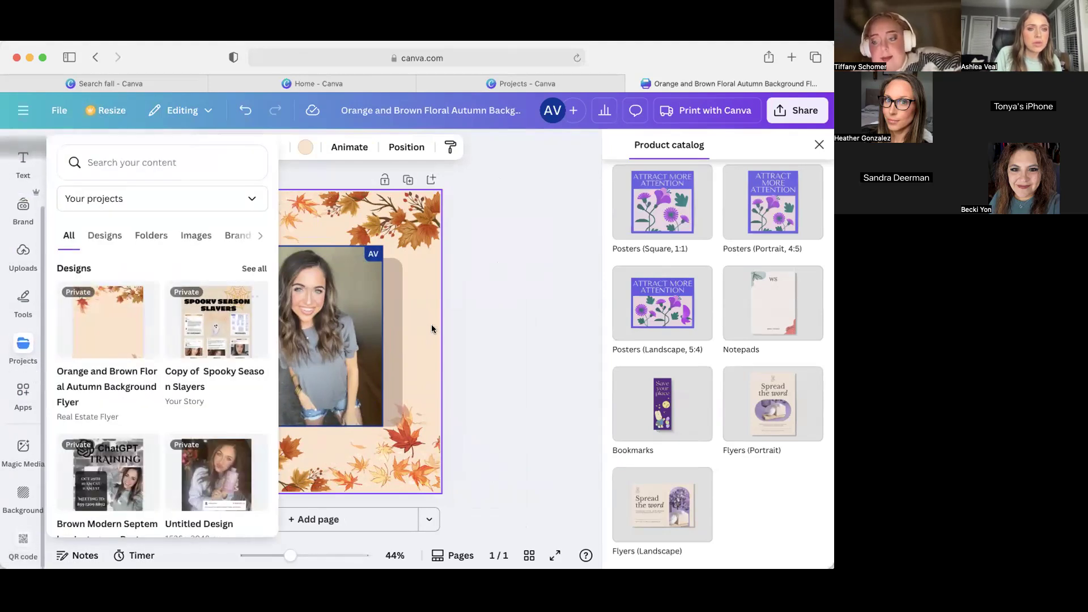
click(561, 296)
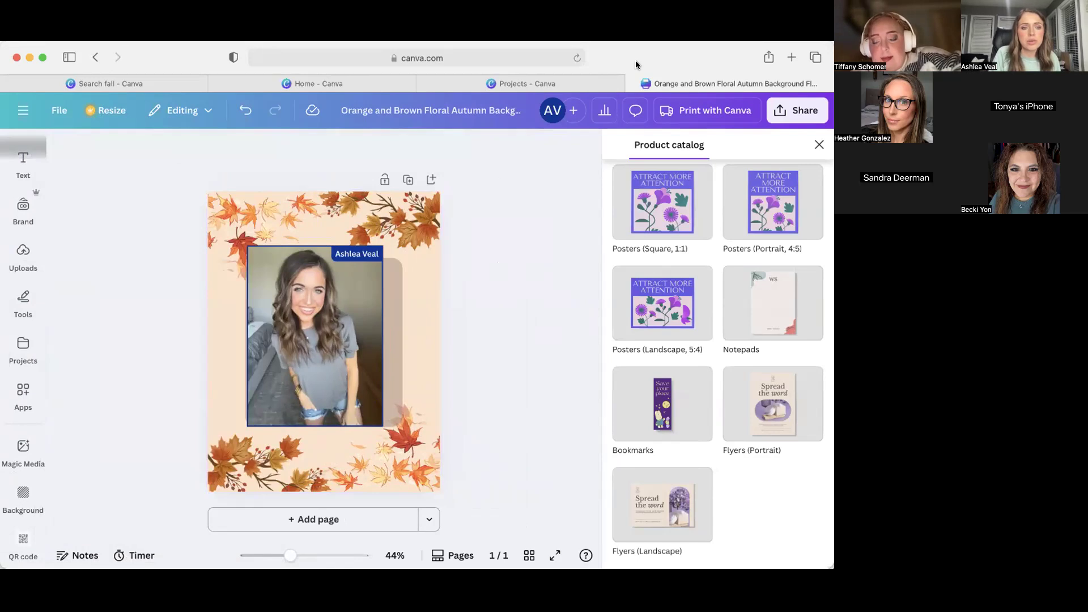
Examine the Text, Tools and Magic Media options for adding content to the flyer
drag(635, 65, 652, 61)
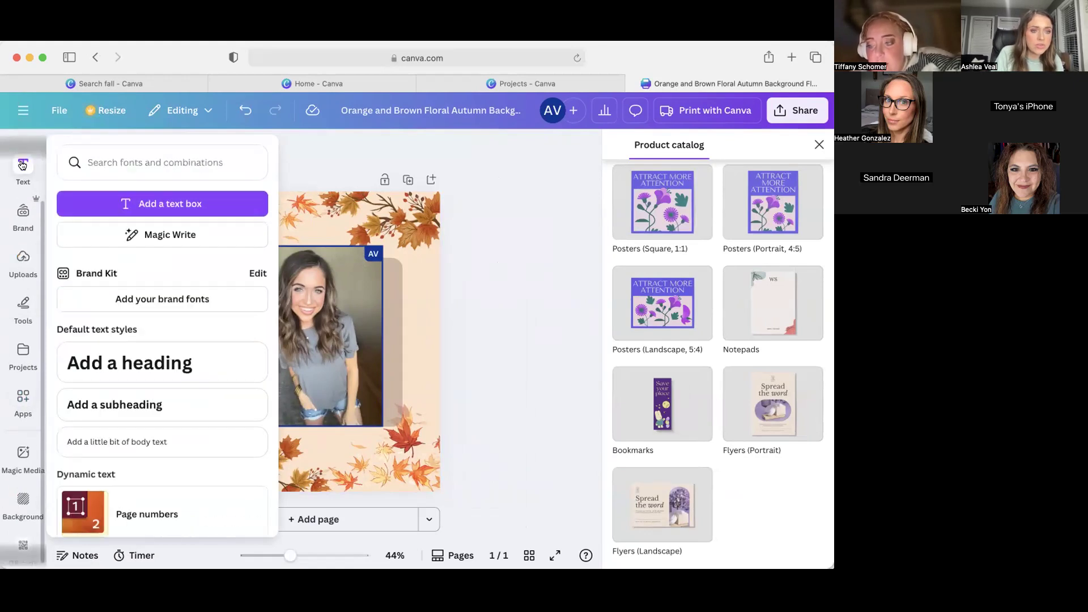
click(15, 262)
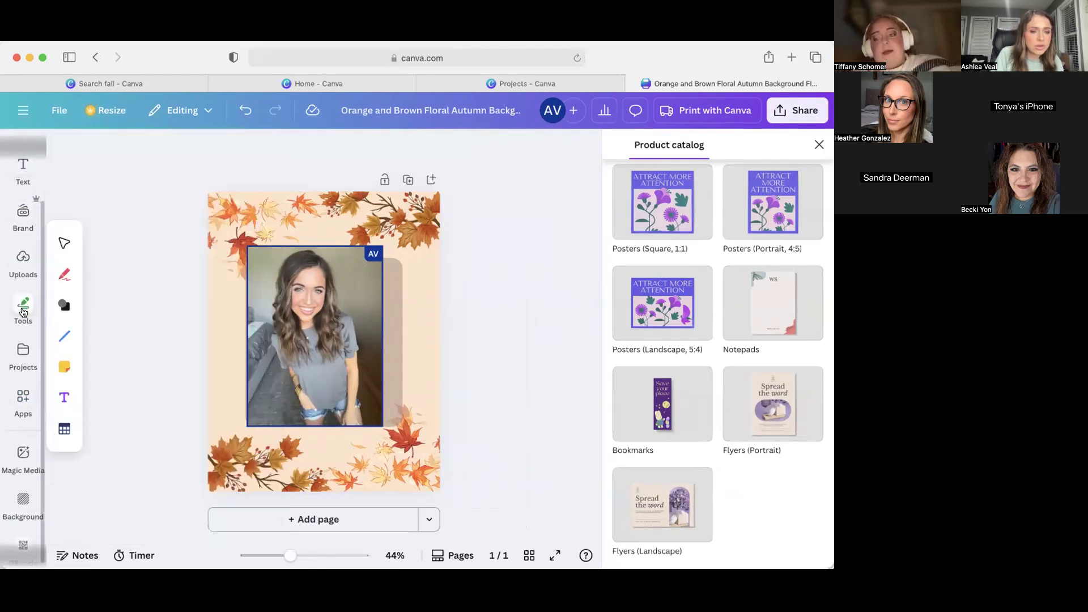
click(208, 364)
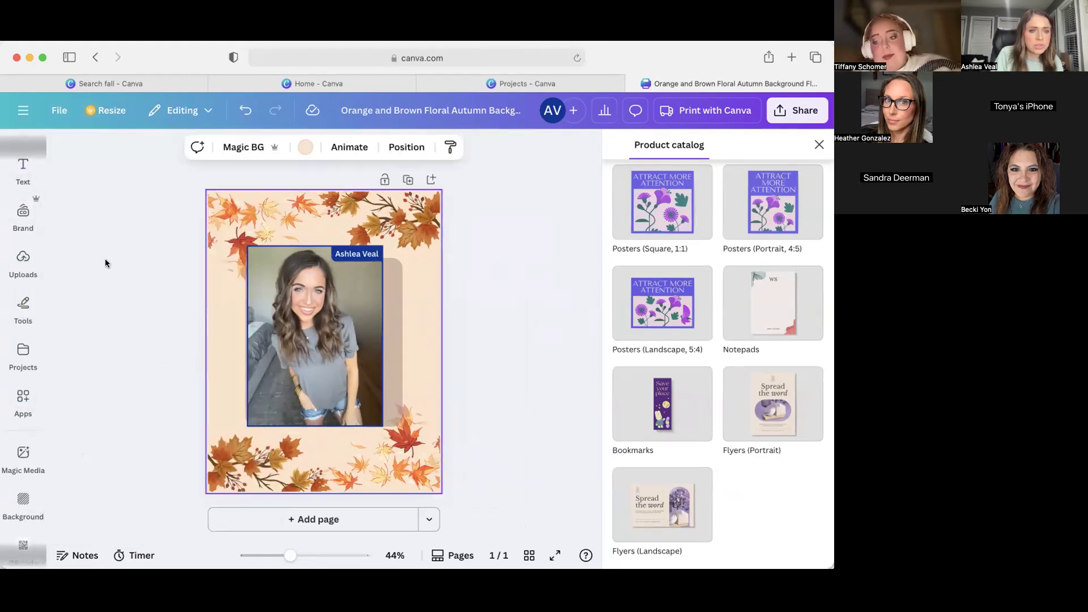
click(21, 178)
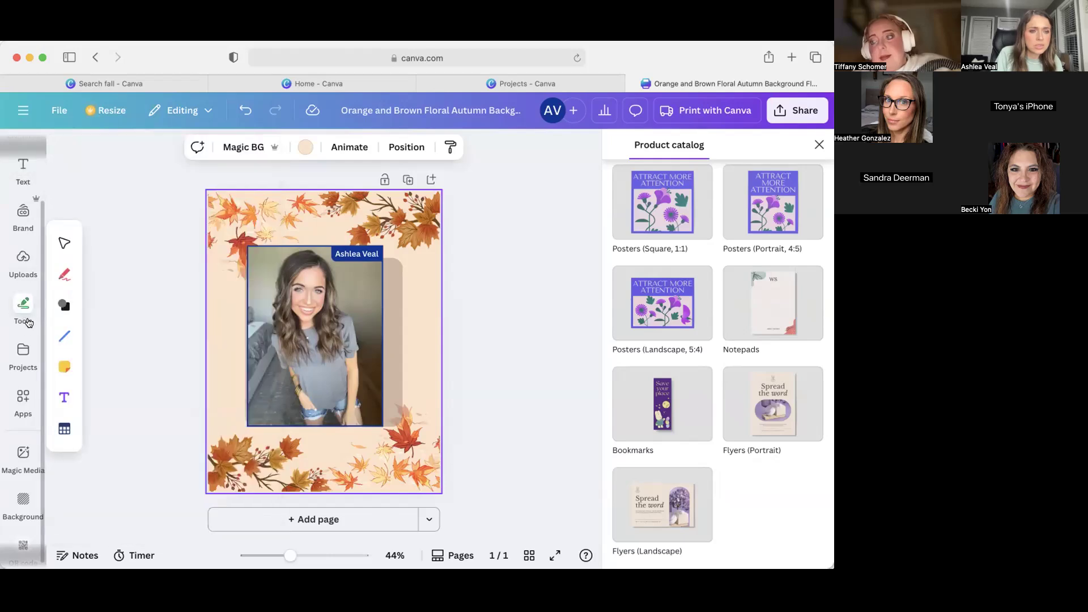
click(22, 453)
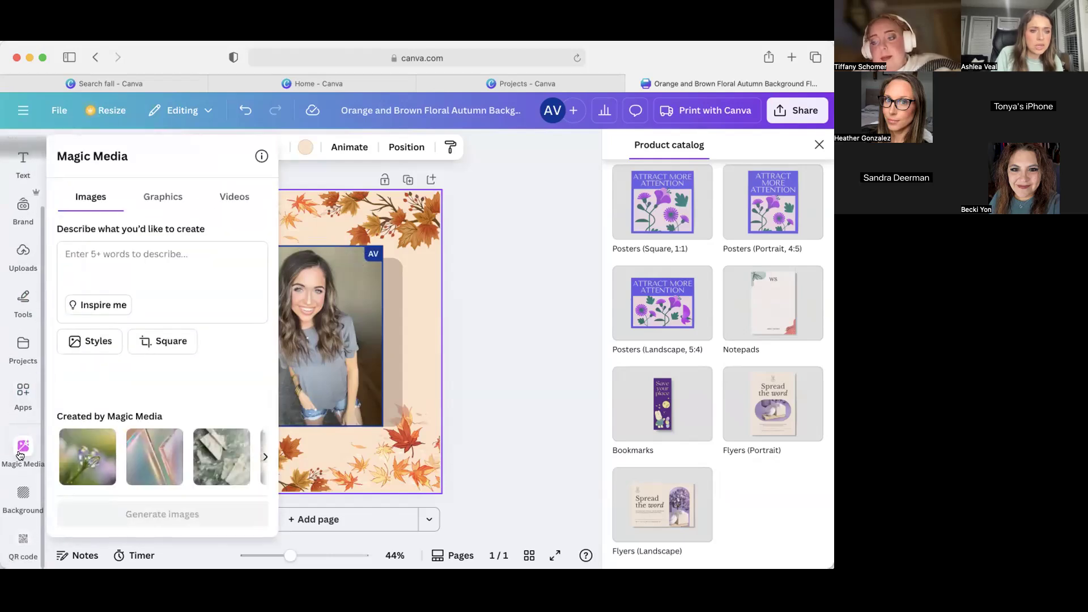
Check the main Canva navigation briefly, return to the flyer and close the print product catalog
click(22, 110)
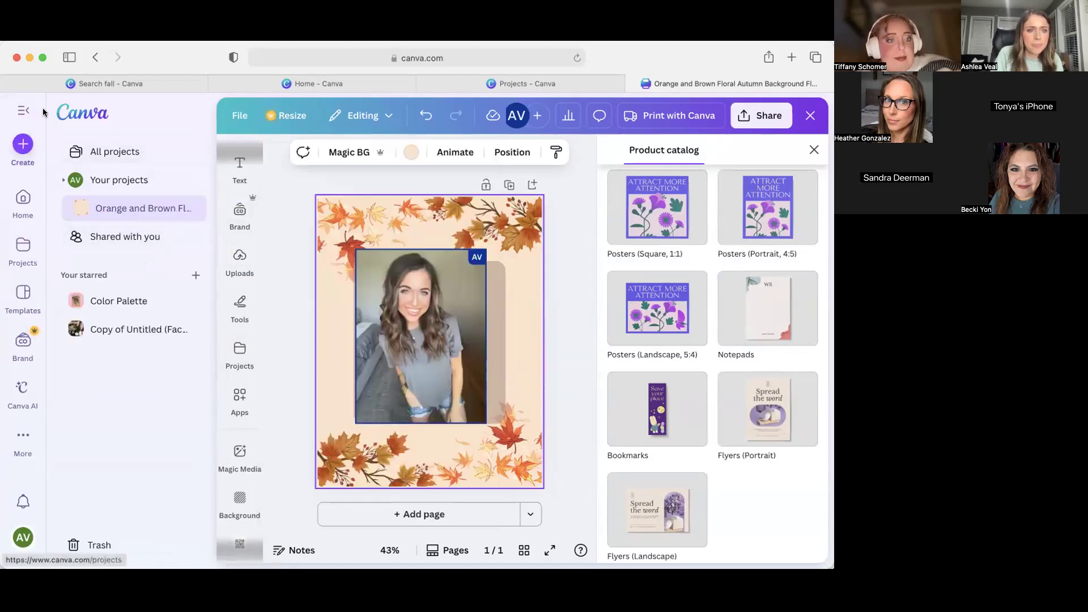
click(23, 112)
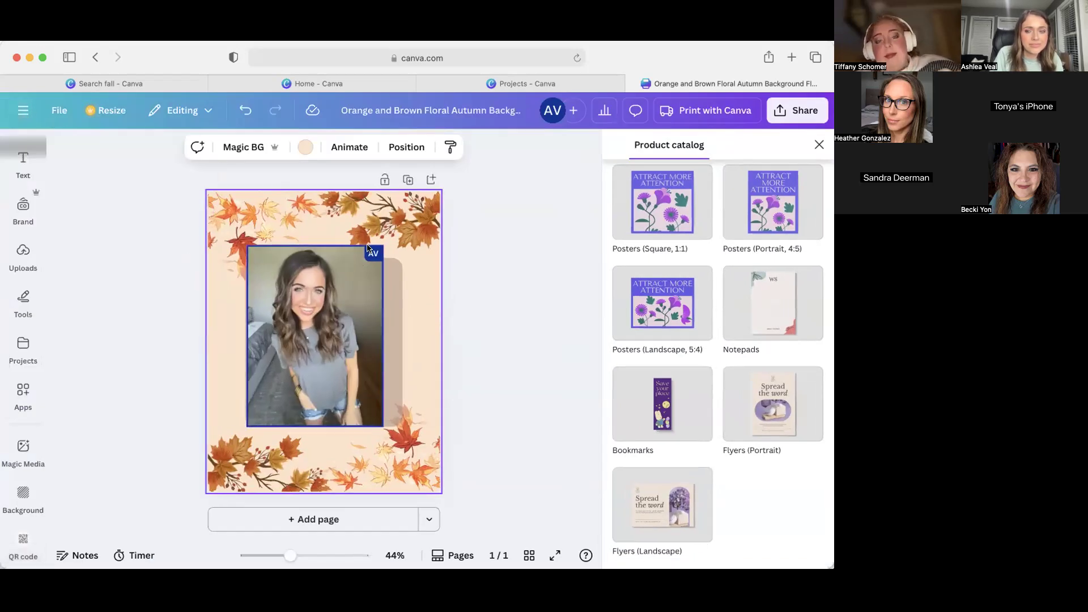
click(531, 350)
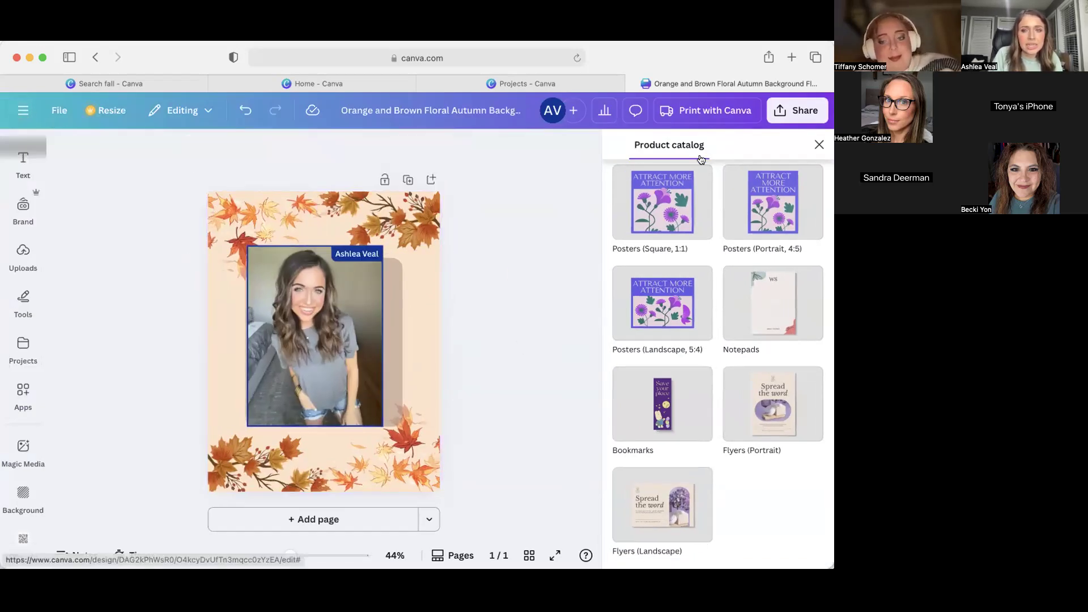
click(819, 145)
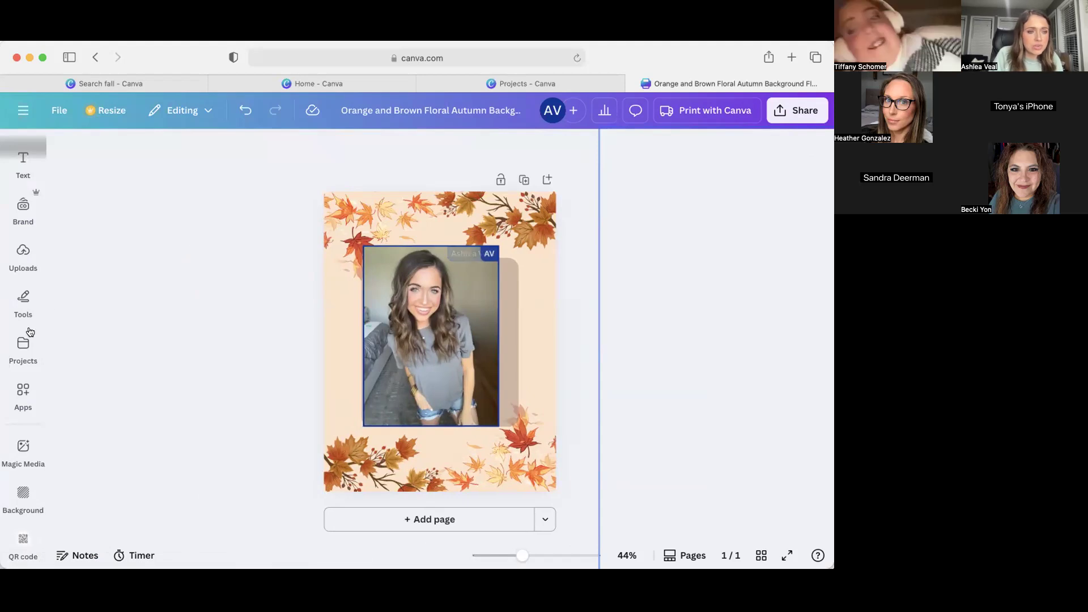
Look over the Apps, drawing Tools, Uploads and Text options with the print catalog closed
click(23, 392)
click(24, 442)
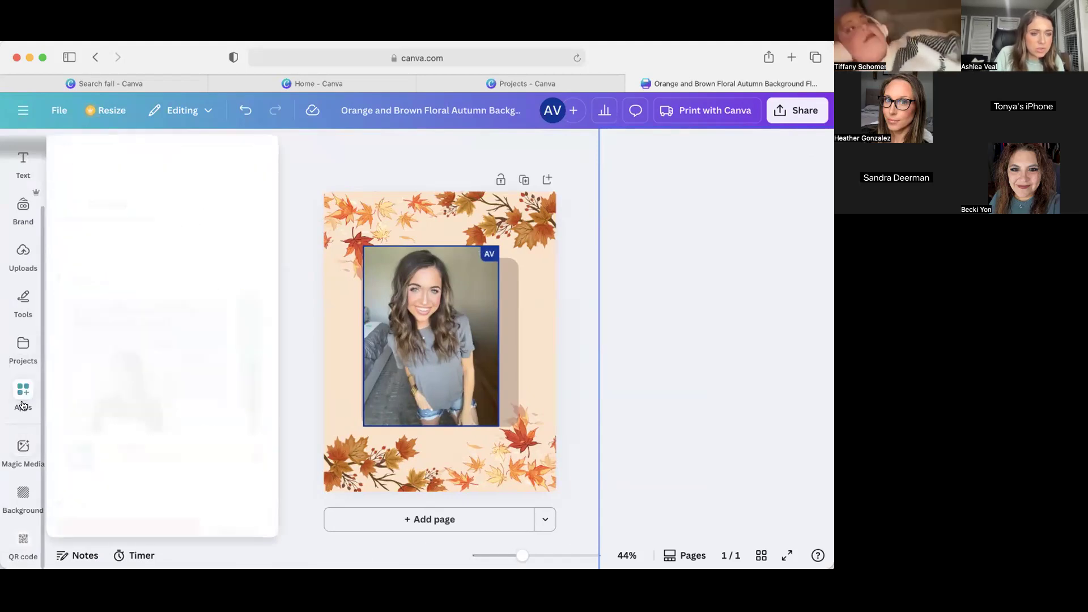
mouse_move(25, 309)
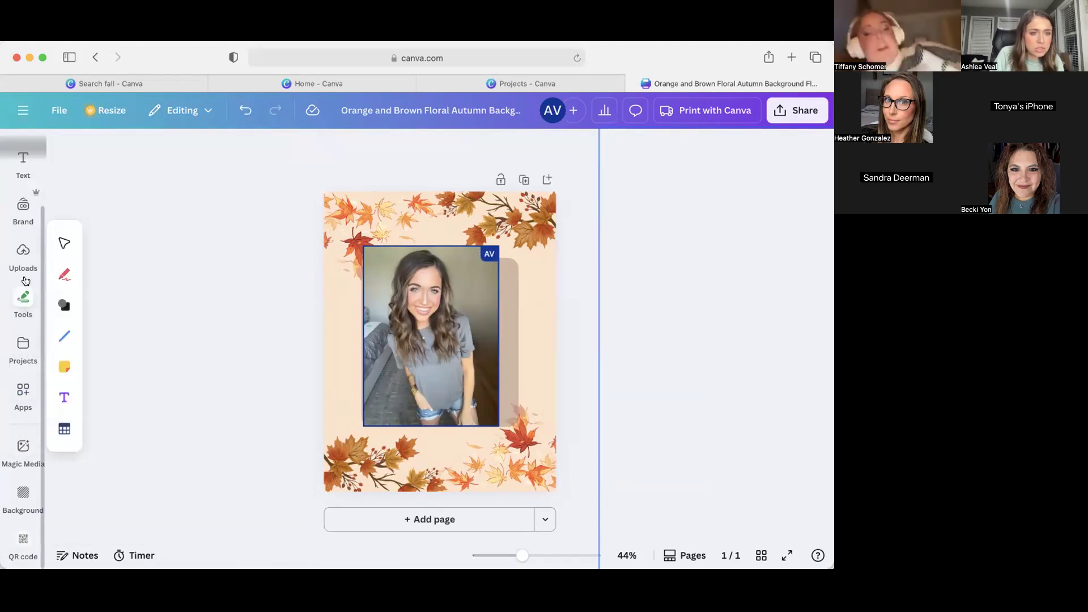
mouse_move(25, 260)
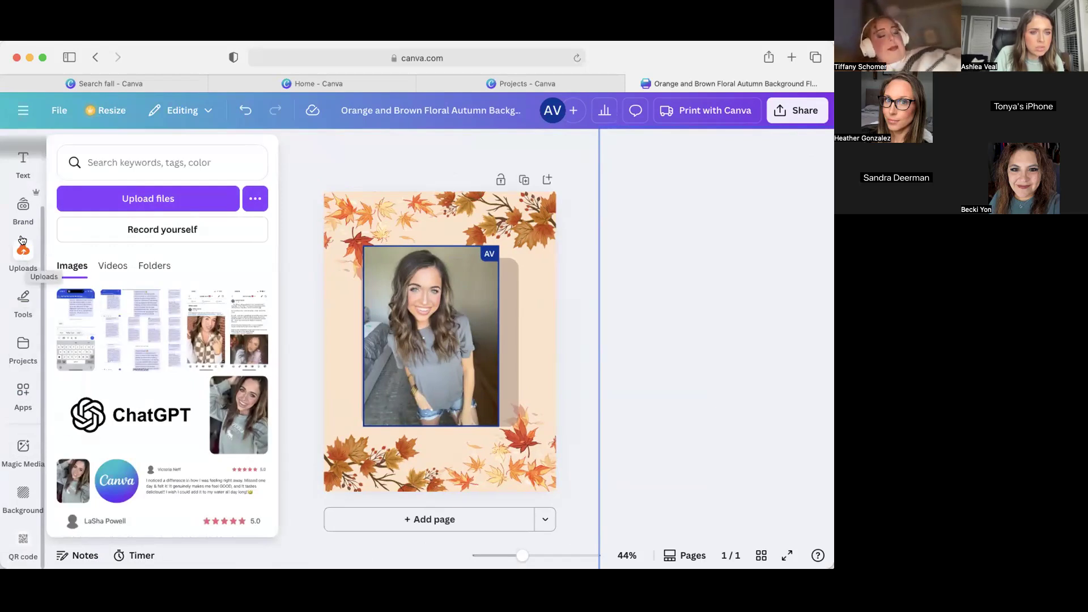
mouse_move(21, 161)
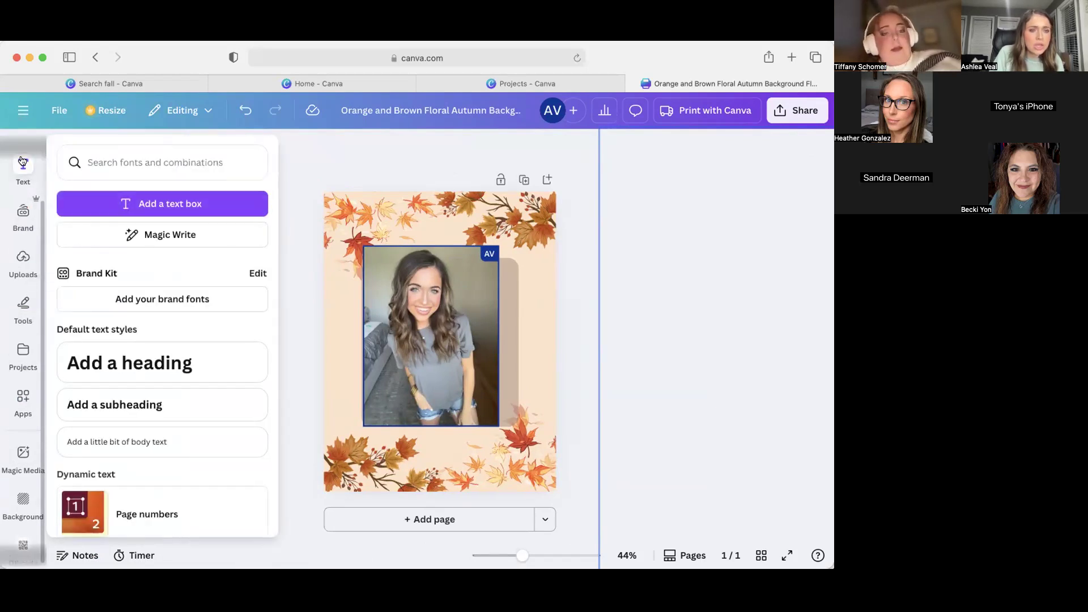
Examine the asset categories in the Brand Kit and view its saved color palettes
mouse_move(22, 218)
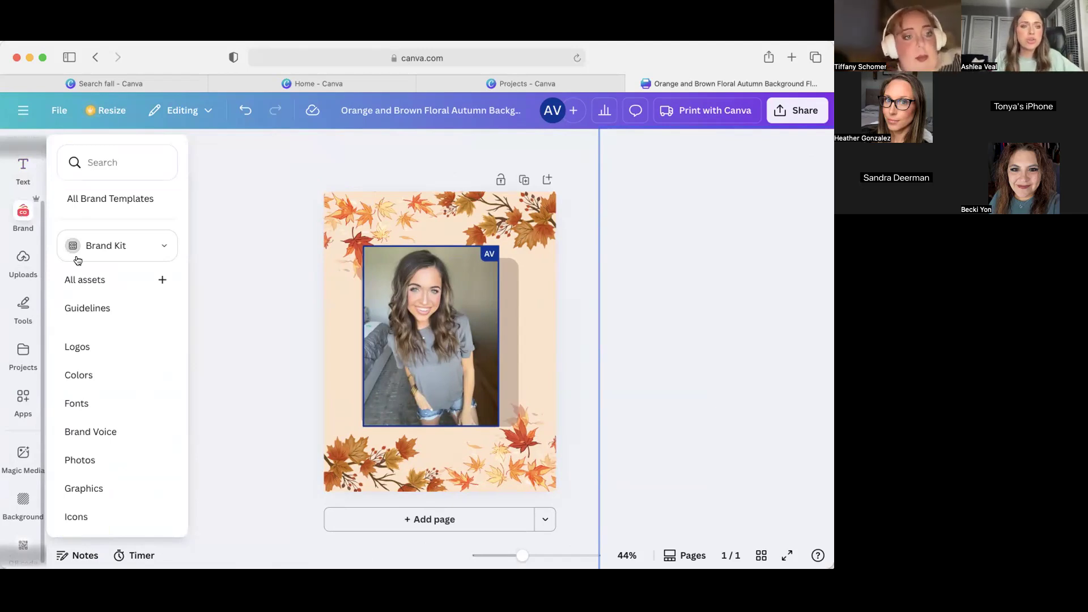
scroll(96, 288, down, 1)
scroll(97, 288, down, 1)
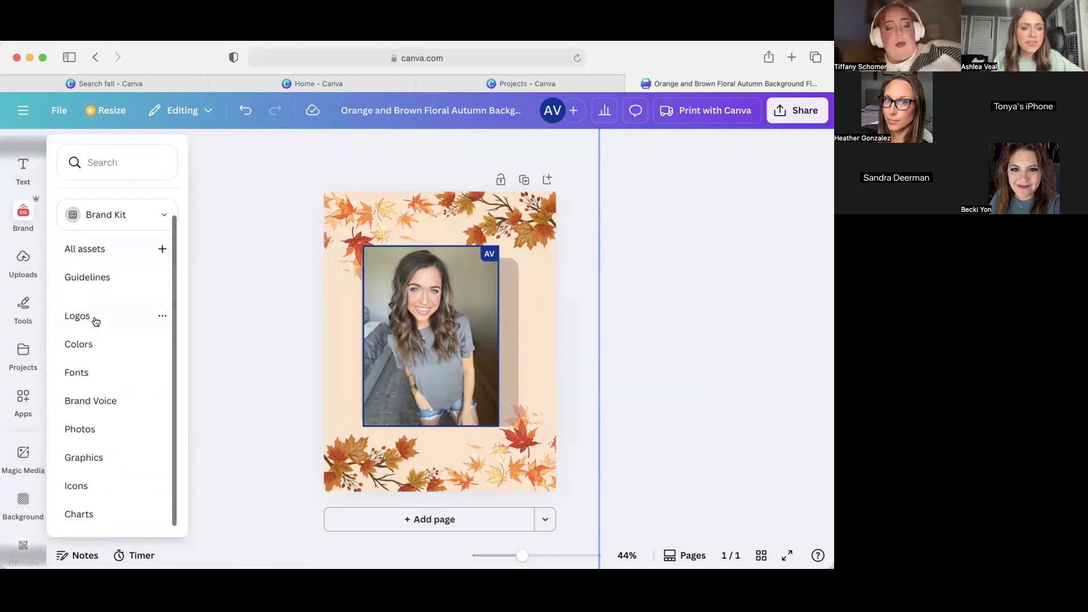
click(93, 343)
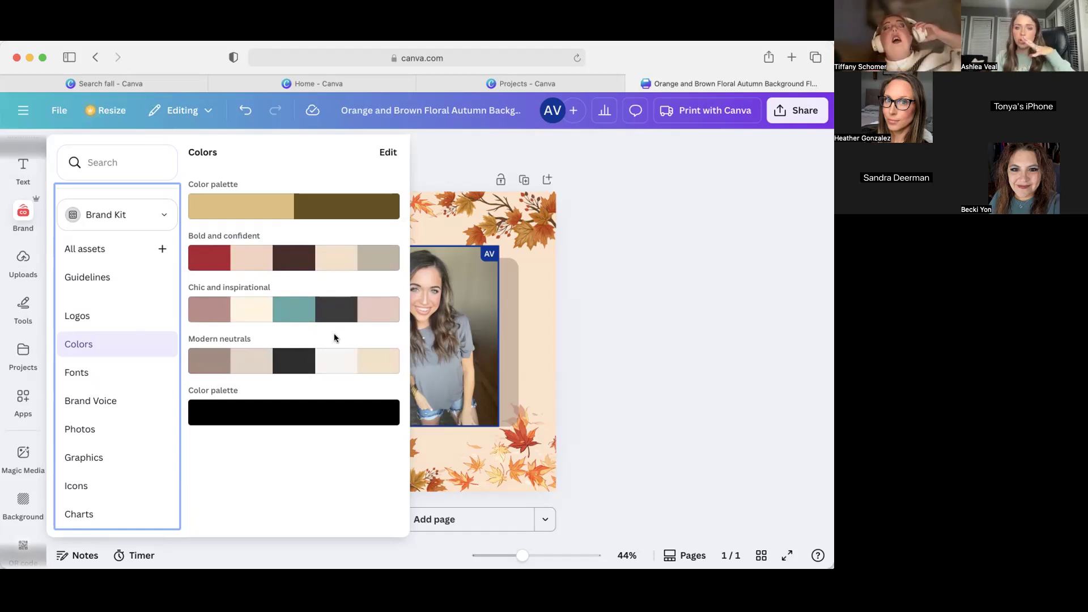
Leave the Brand Kit colors and delete the woman's photo from the flyer, keeping the rounded shape behind it
click(665, 318)
click(465, 318)
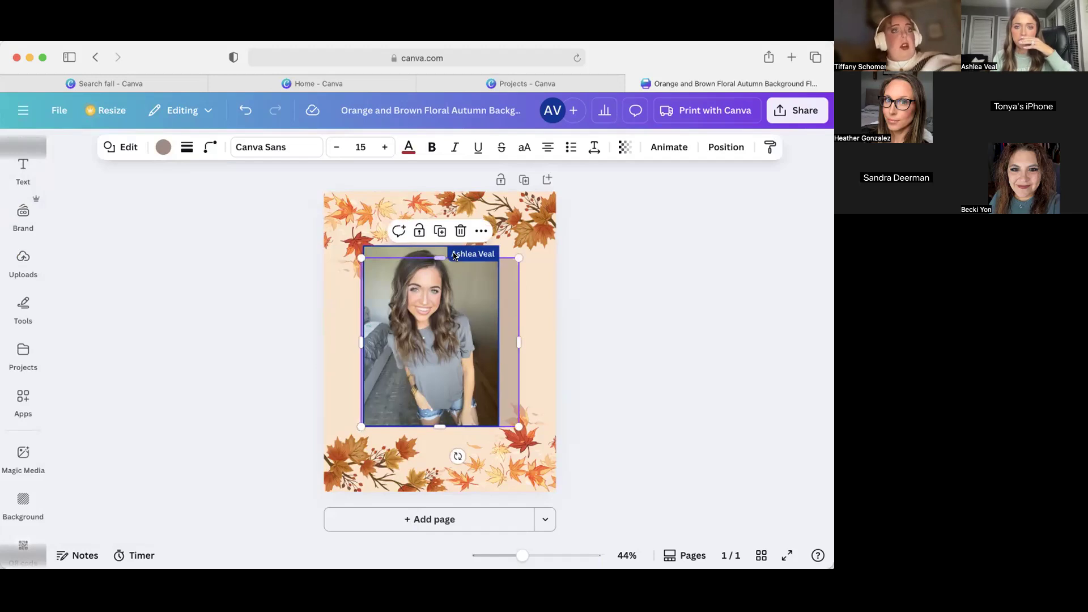
click(437, 247)
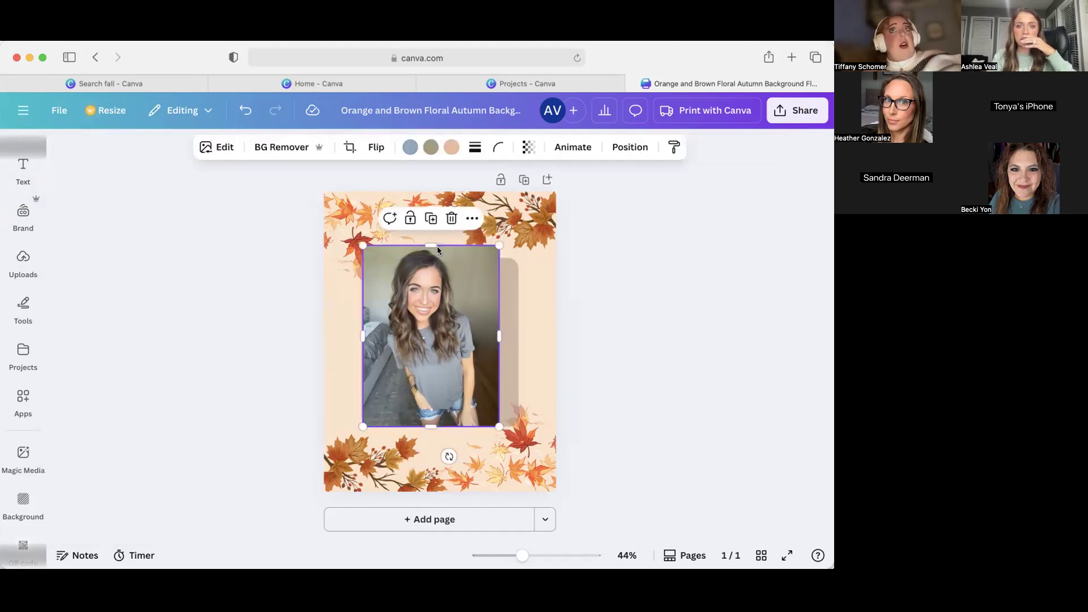
key(Delete)
click(414, 360)
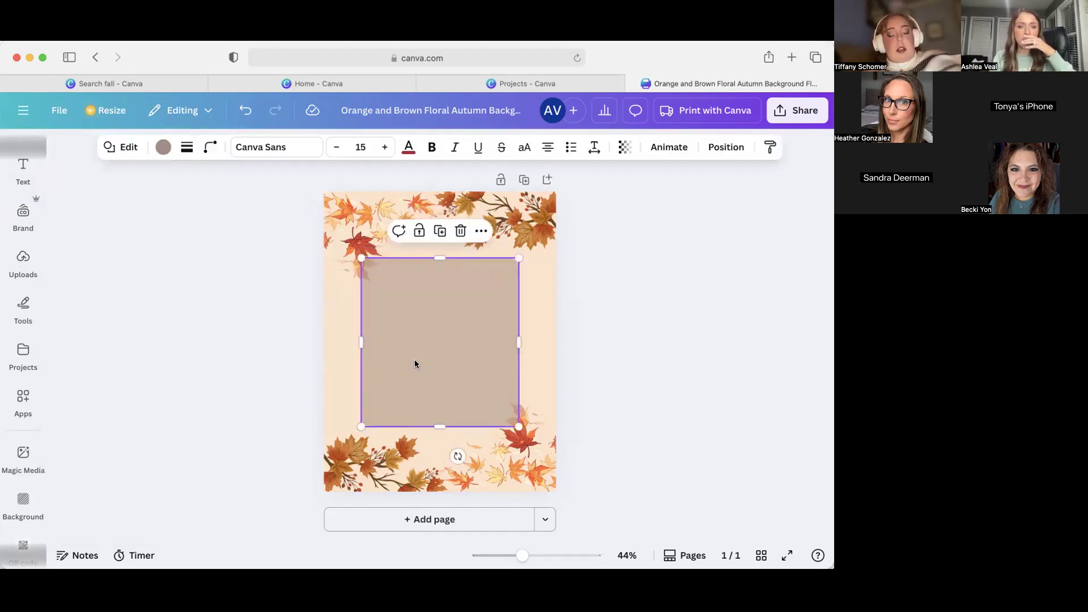
Return to the Canva home page and reopen the Orange and Brown Floral Autumn Background Flyer from the recent designs
click(22, 110)
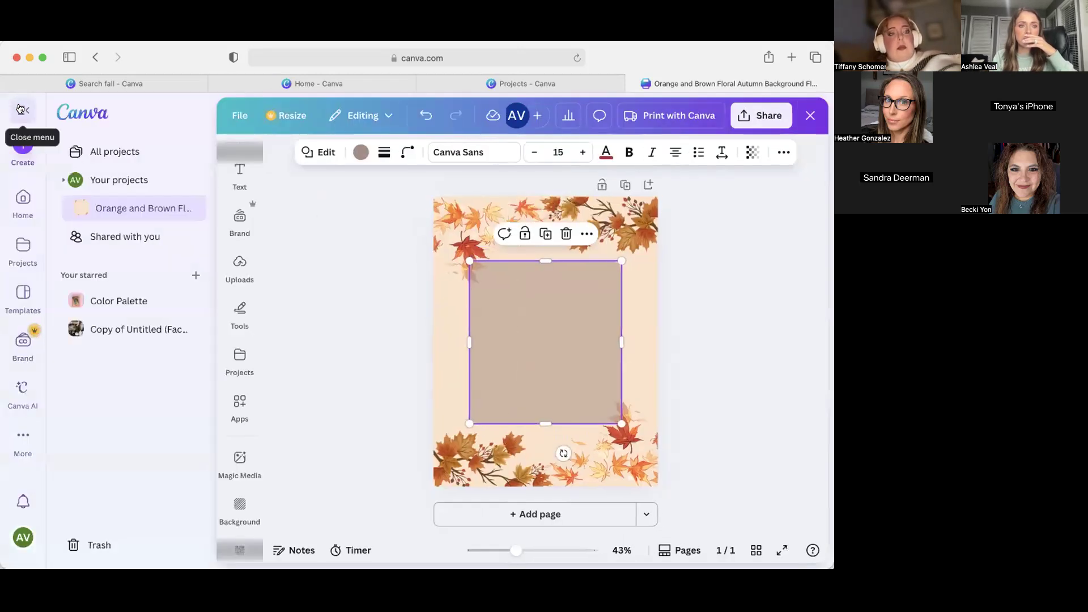
click(21, 201)
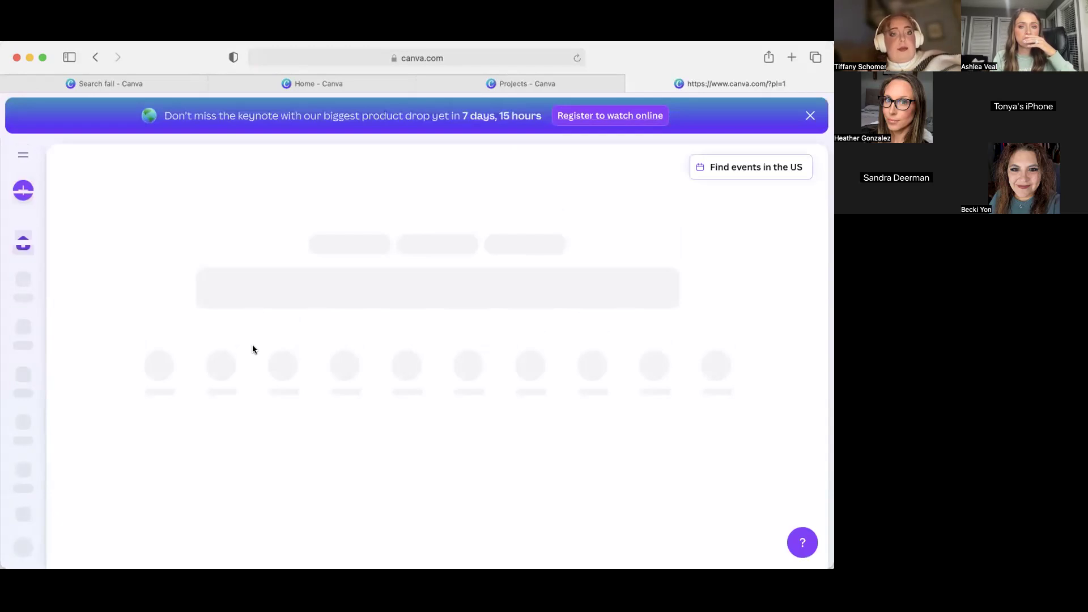
scroll(256, 397, down, 3)
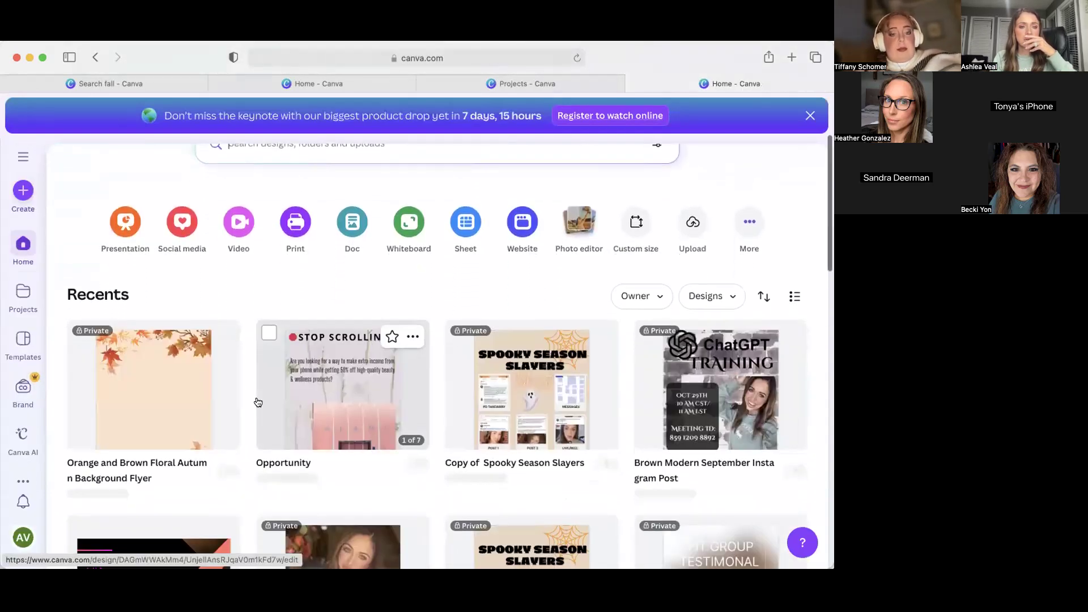
click(142, 384)
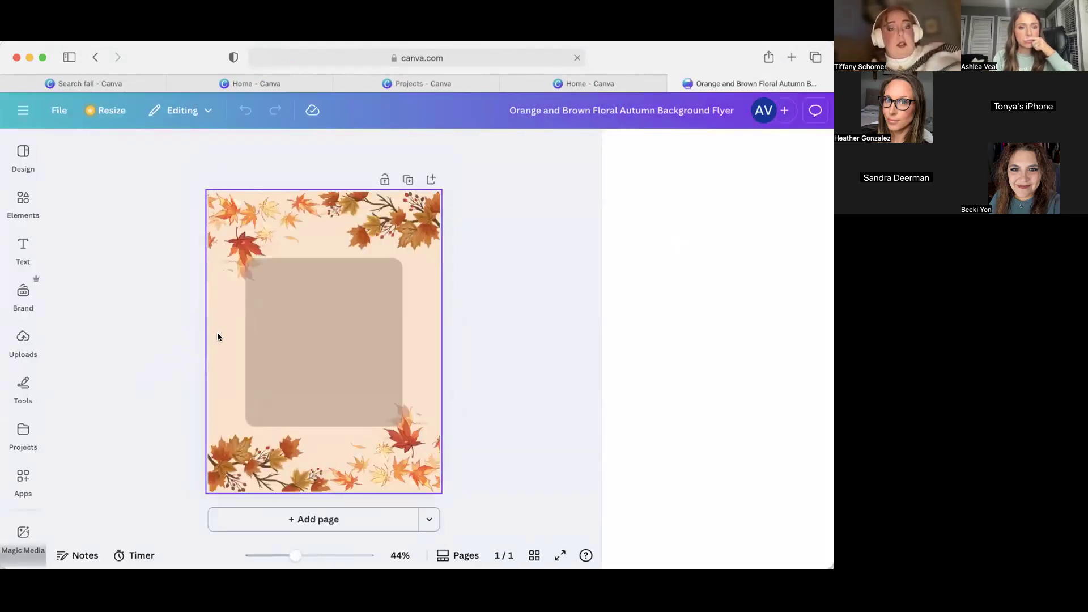
Open the Elements library and browse its categories and the recently used items
mouse_move(20, 392)
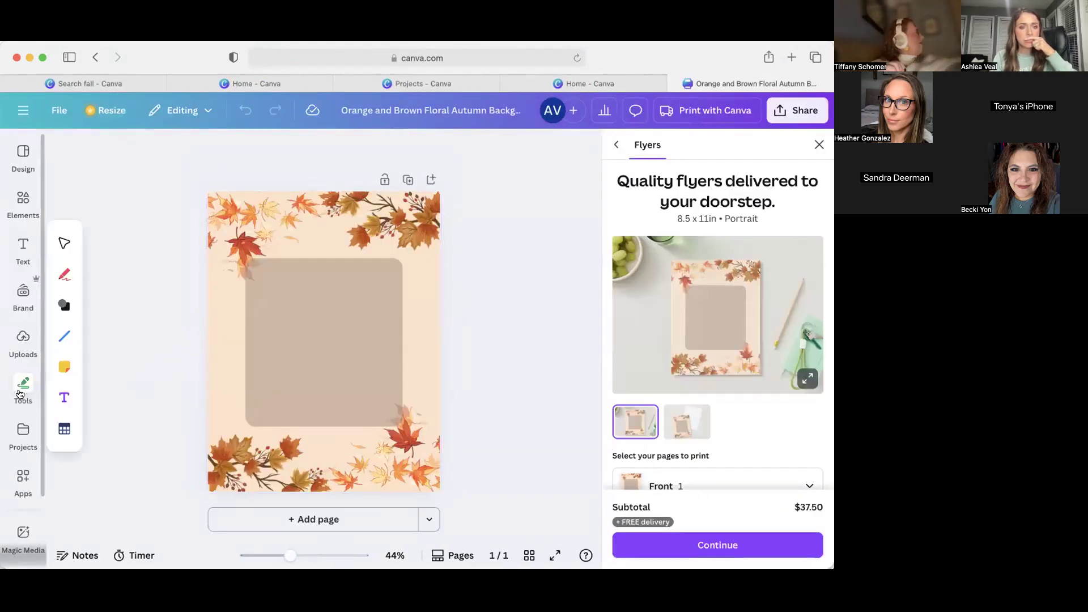
click(17, 208)
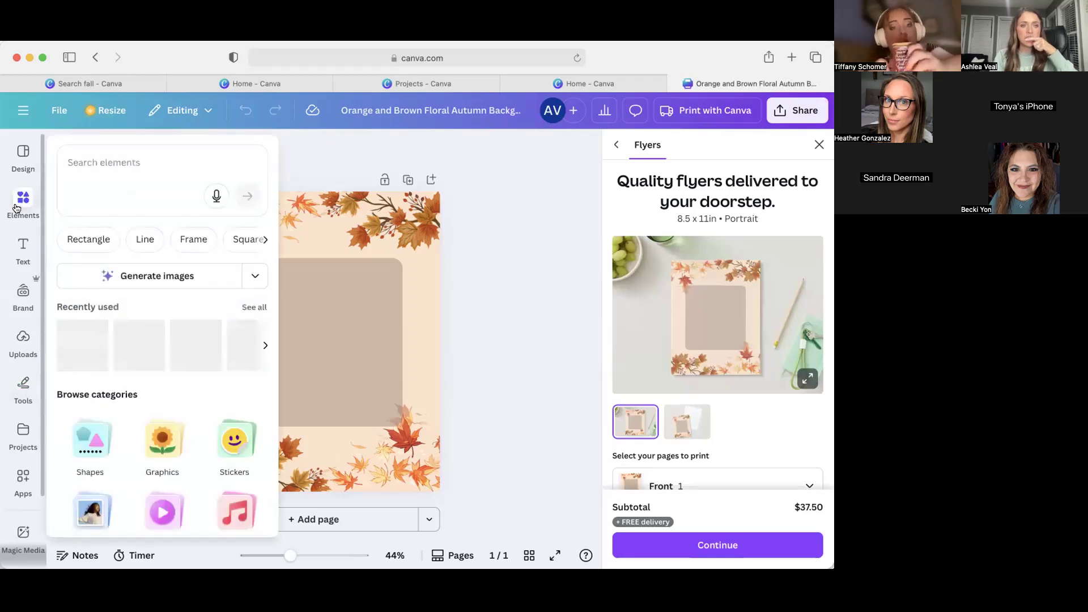
scroll(209, 378, down, 1)
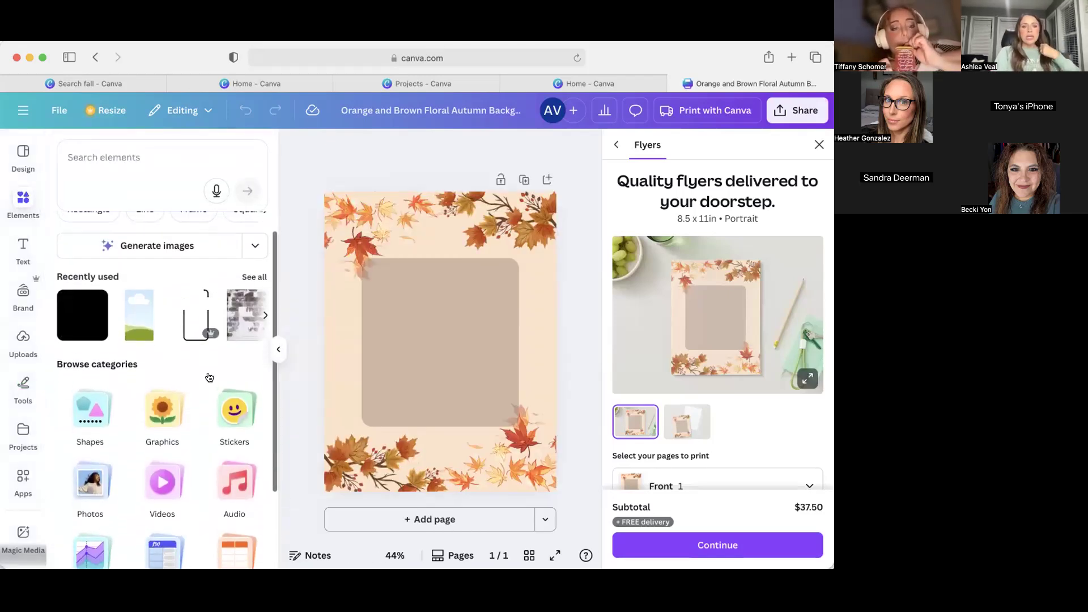
scroll(208, 331, right, 5)
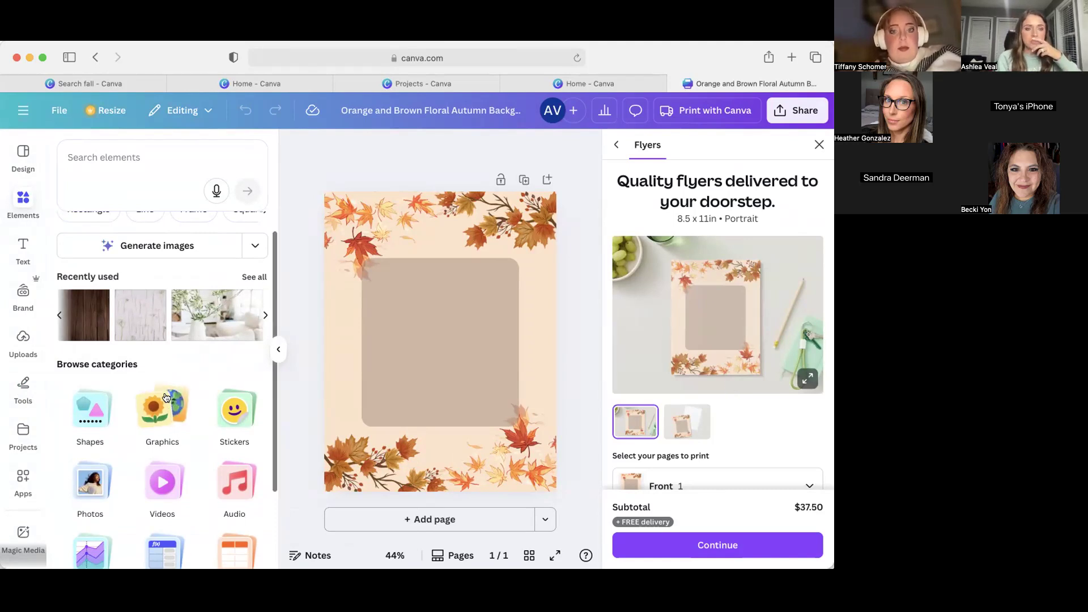
Apply the recently used Pink Pastel Flower Pattern Background to the flyer page and return to the Elements library
scroll(178, 315, right, 3)
scroll(177, 315, right, 2)
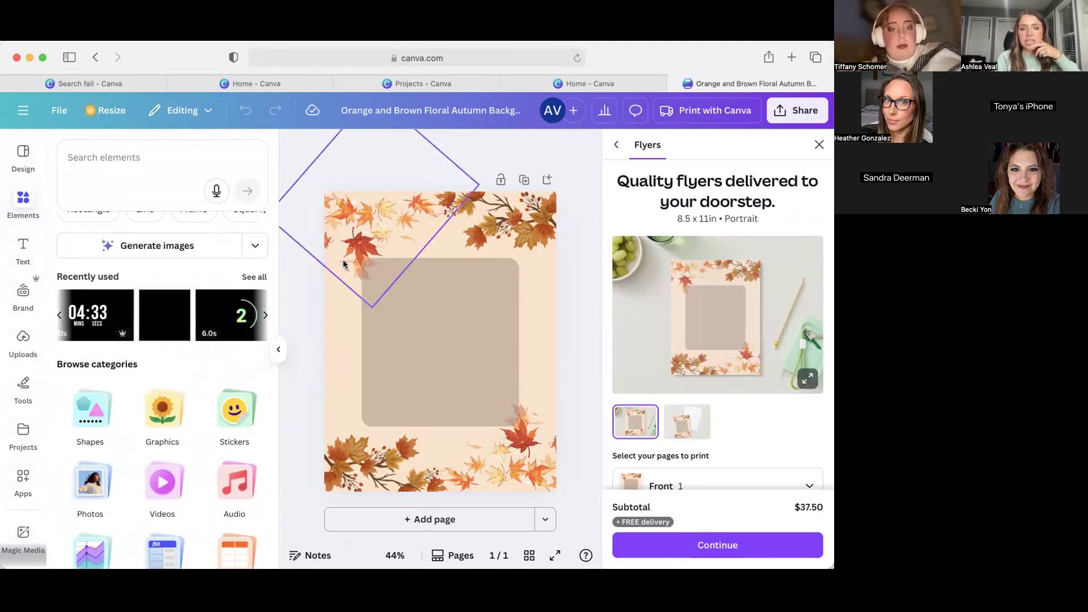
click(343, 308)
scroll(117, 321, right, 3)
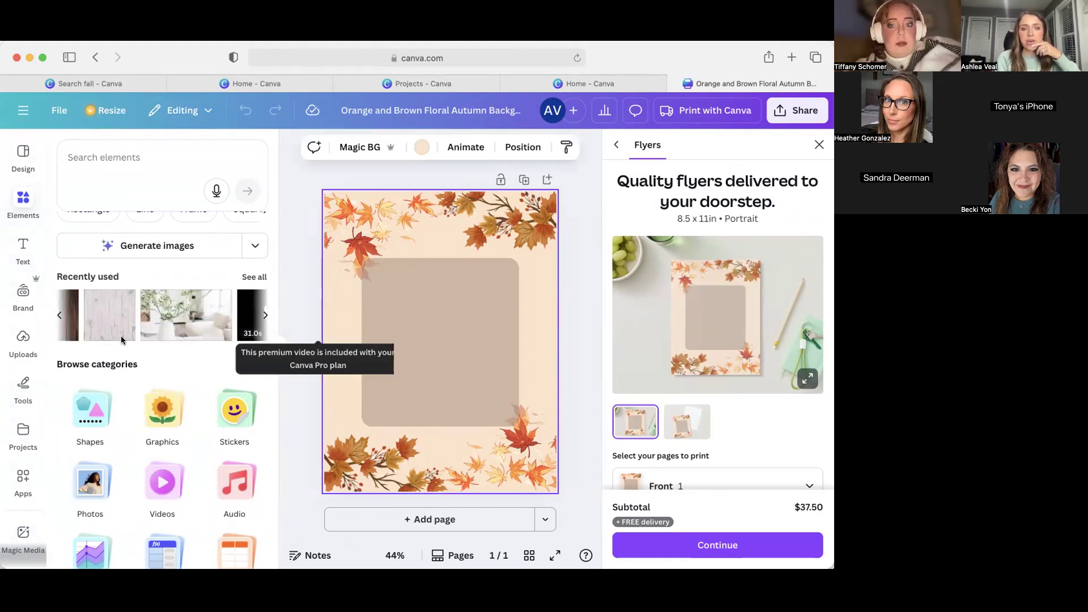
click(104, 320)
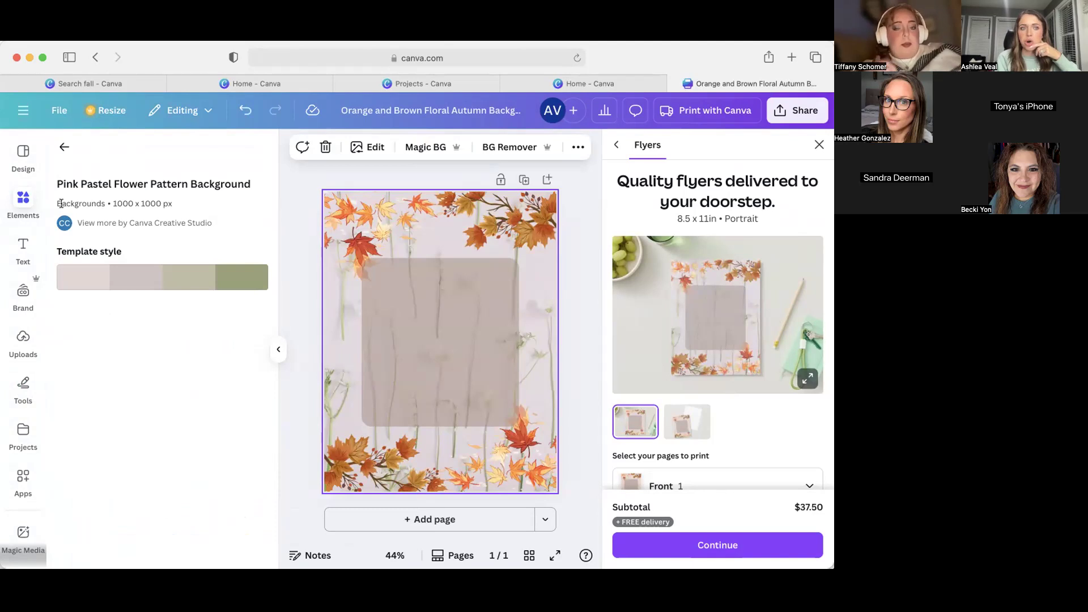
click(64, 148)
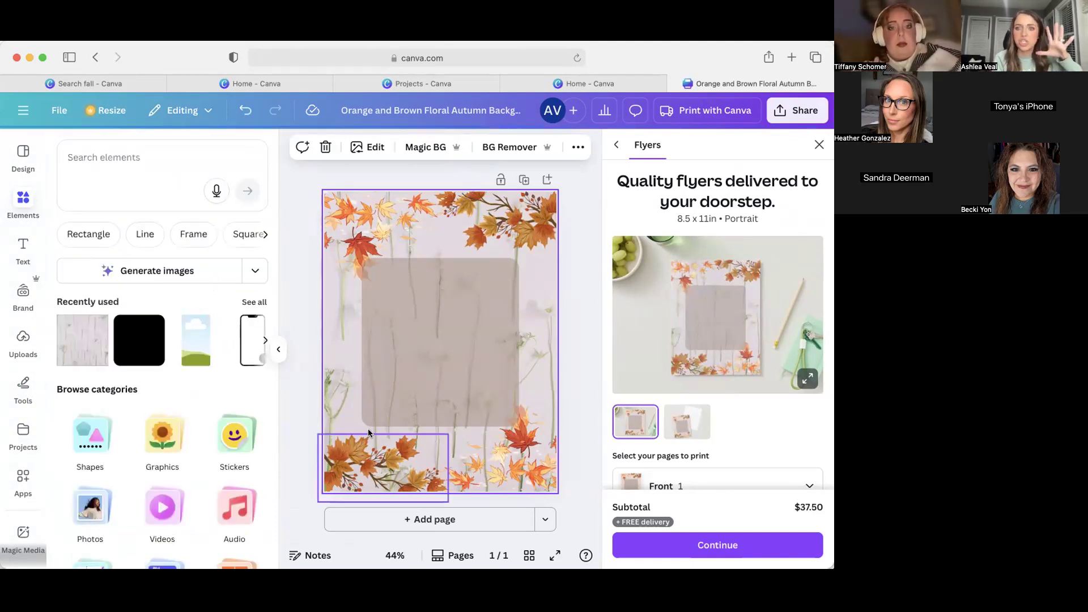
Search the Elements library for Frame and add a circular frame over the rounded shape on the flyer
scroll(196, 365, right, 3)
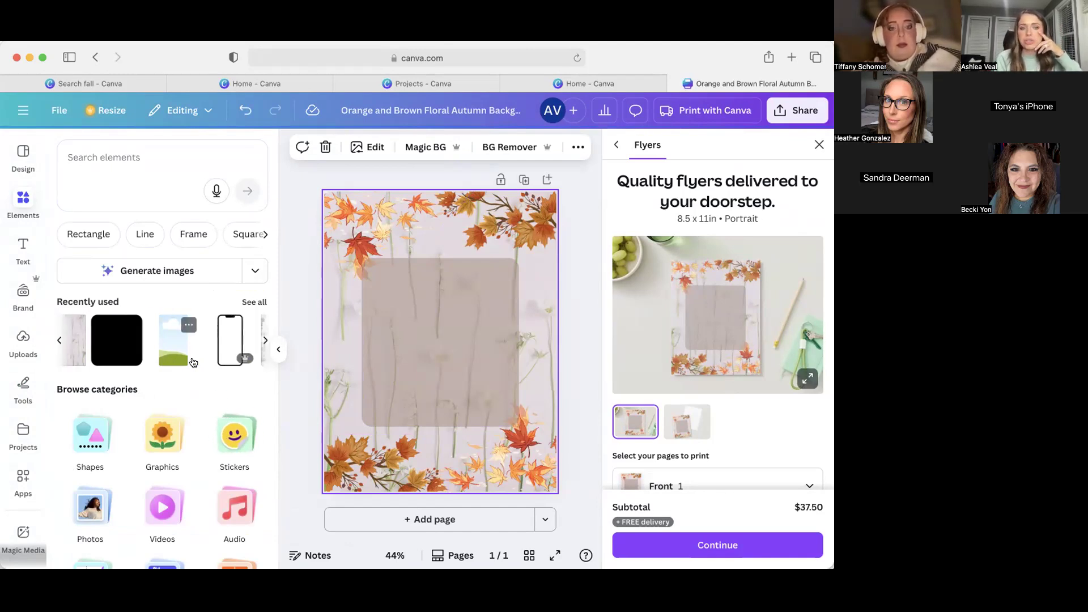
scroll(193, 363, right, 5)
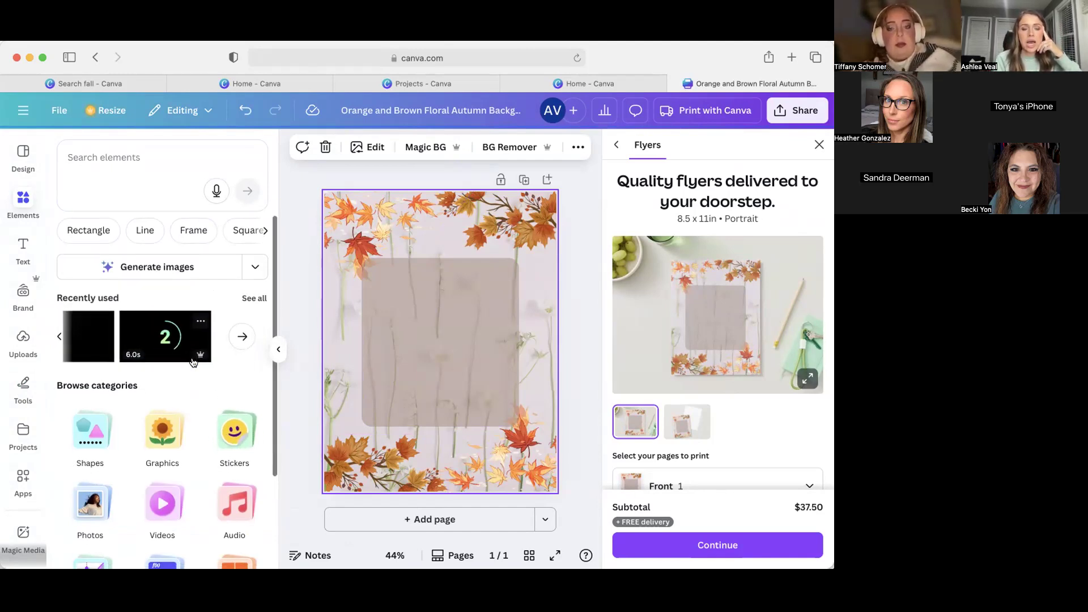
scroll(187, 354, down, 3)
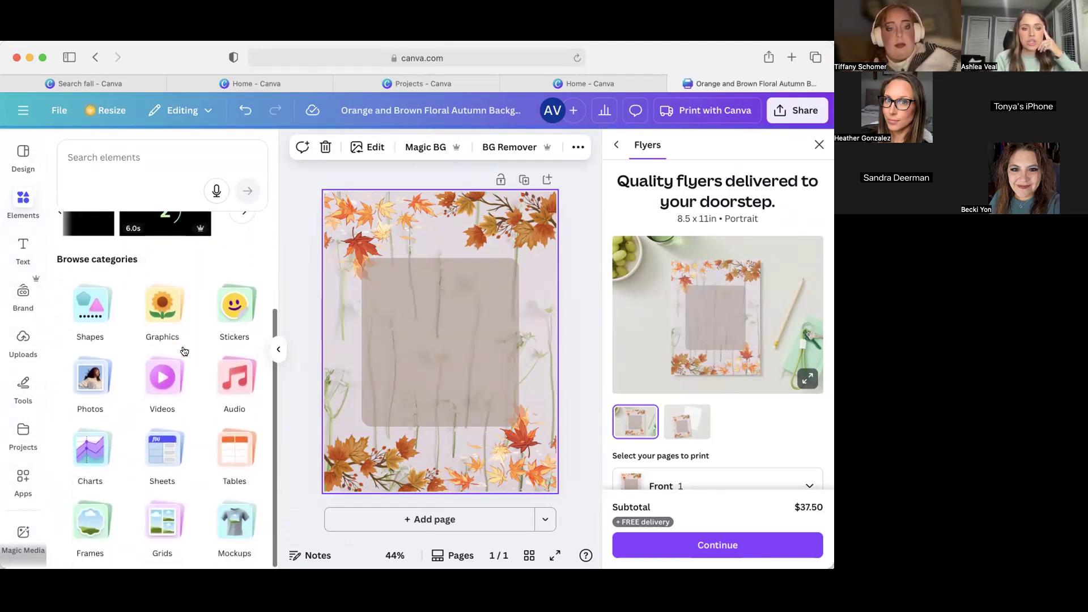
scroll(184, 352, up, 3)
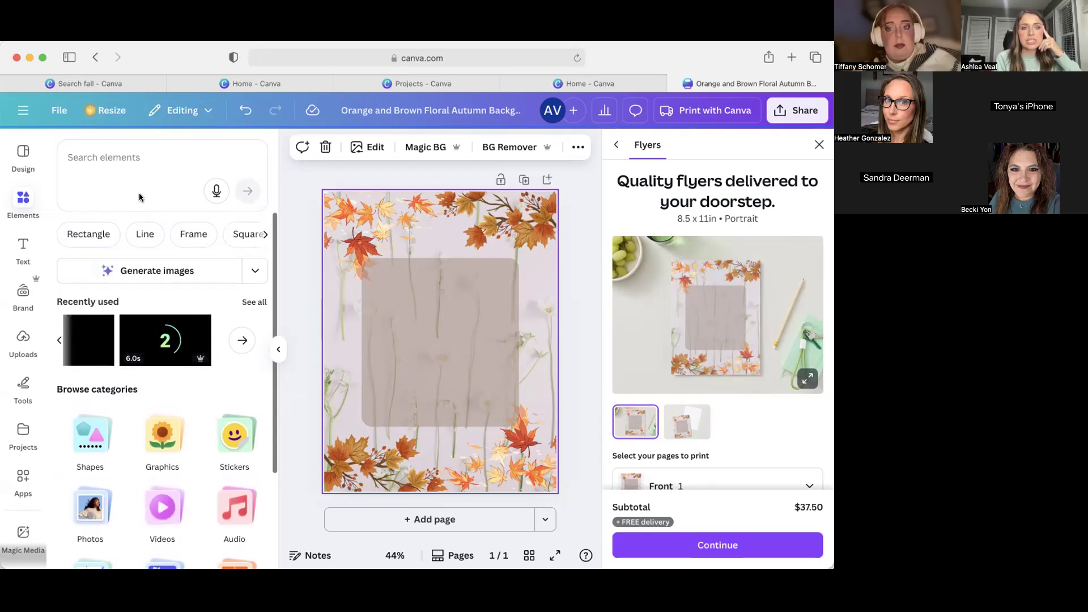
click(187, 236)
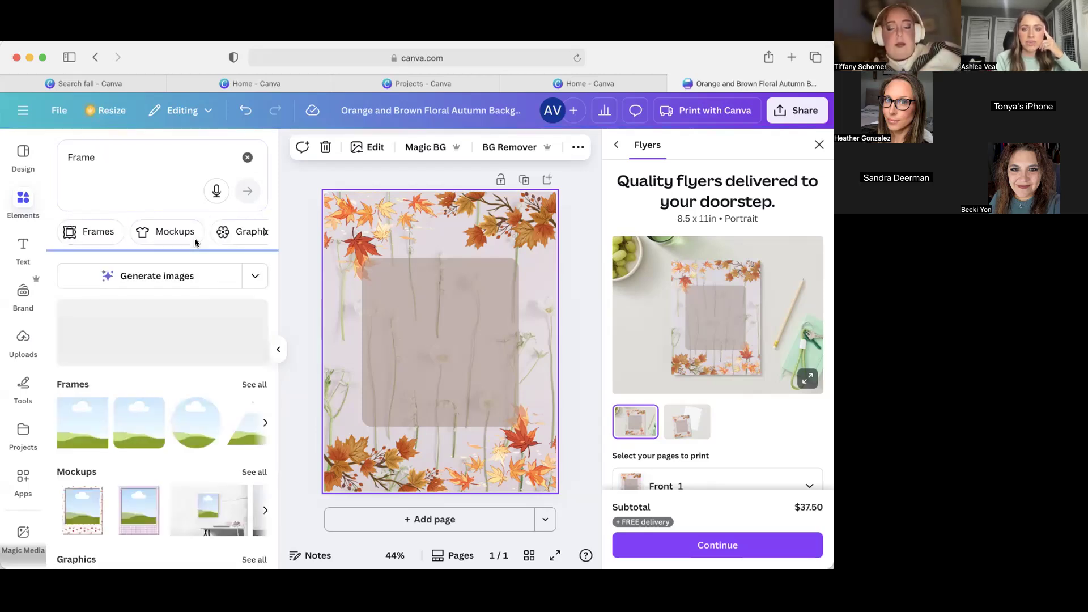
click(188, 440)
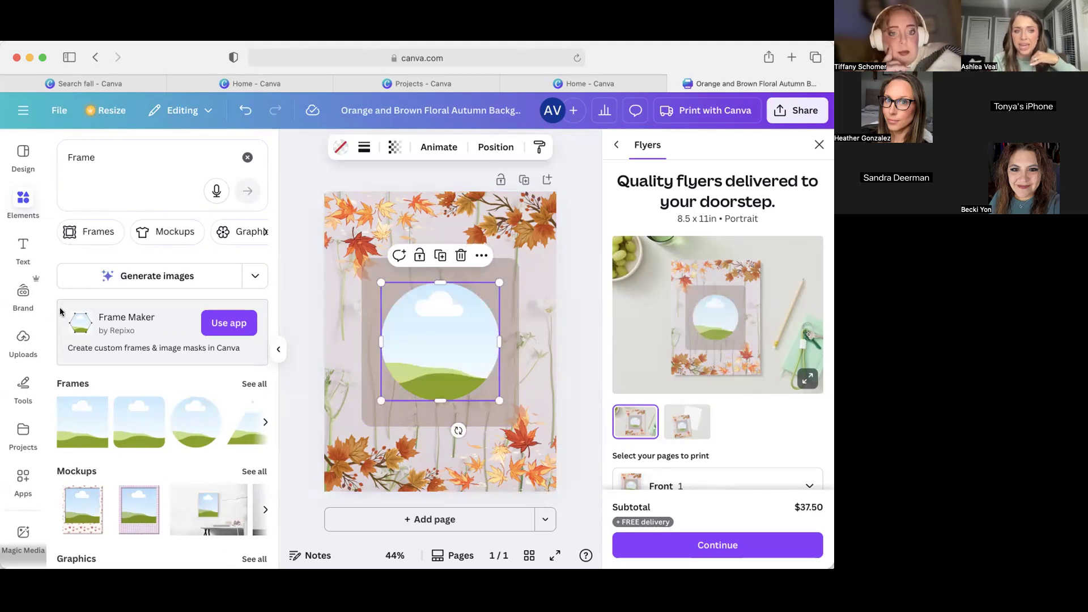
Fill the circular frame with the uploaded photo of the smiling woman in the sweatshirt
click(14, 343)
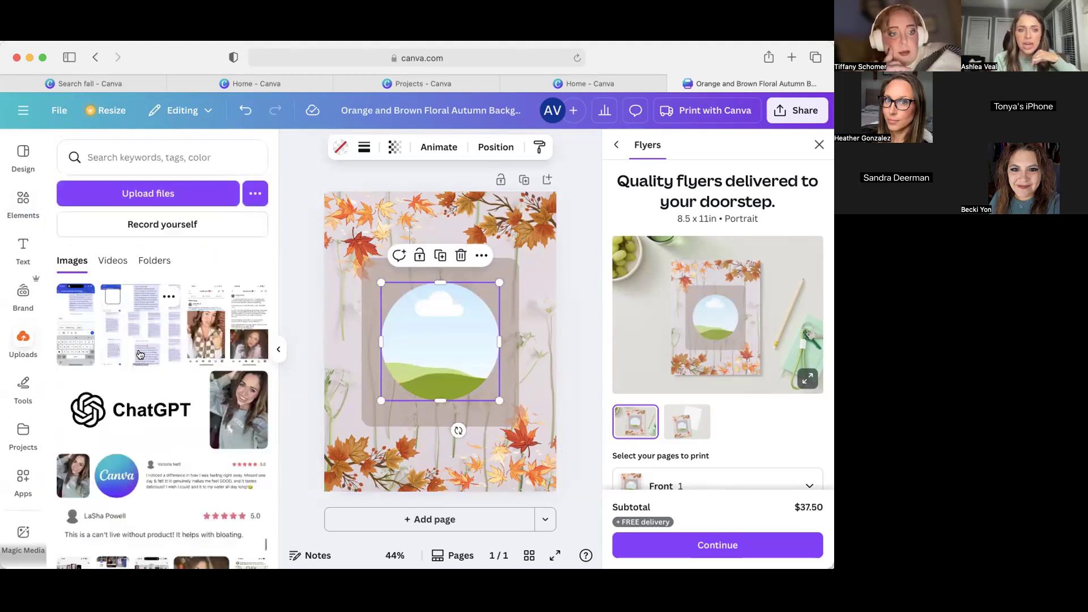
click(243, 419)
drag(451, 341, 441, 348)
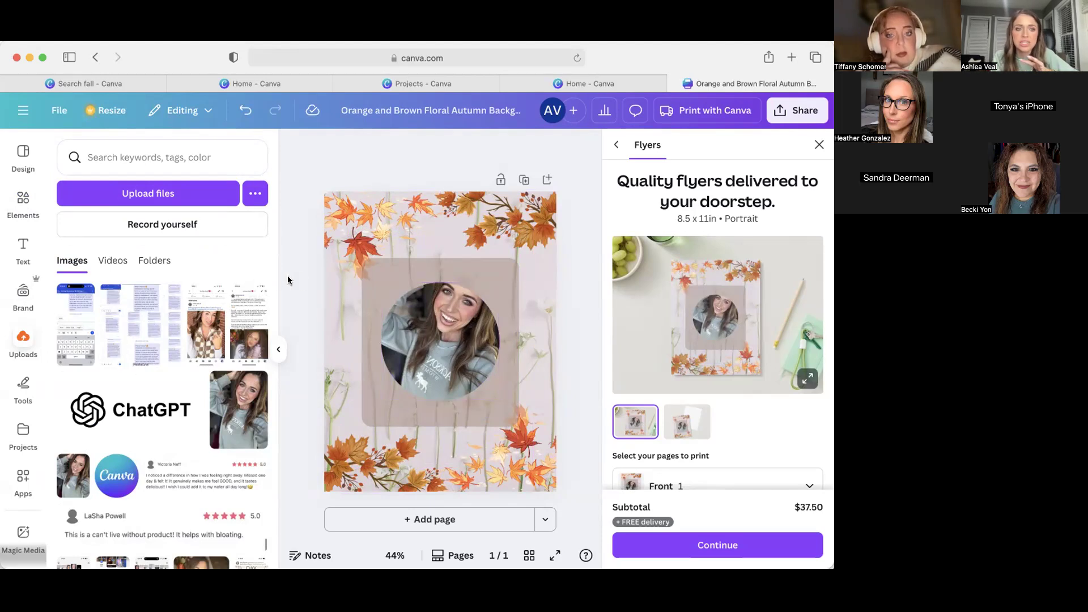
Review the available frames, clear the Frame search and look through the suggested element search terms
click(28, 205)
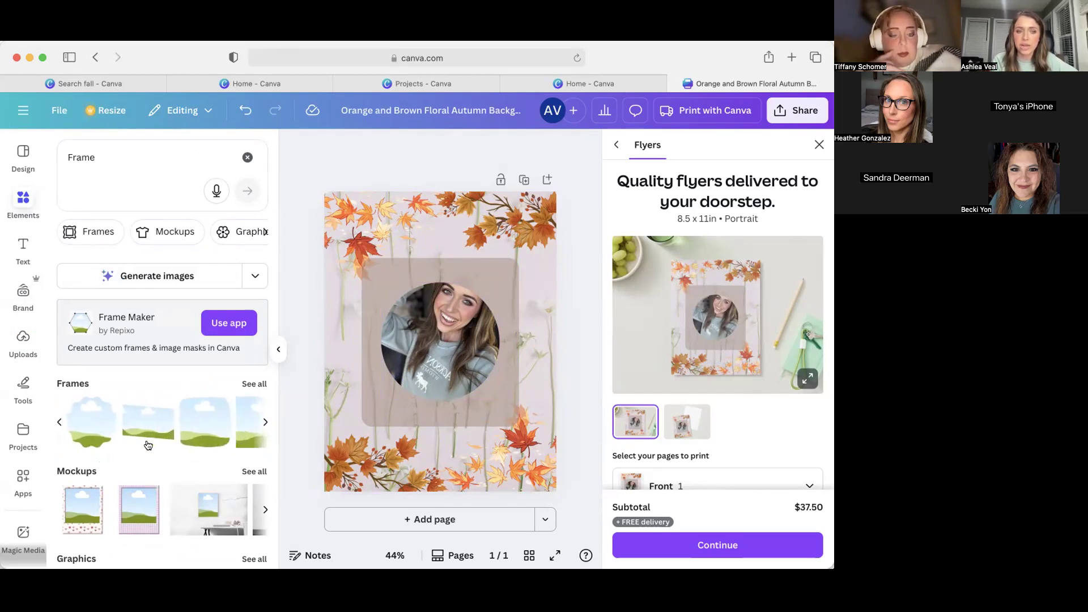
click(247, 158)
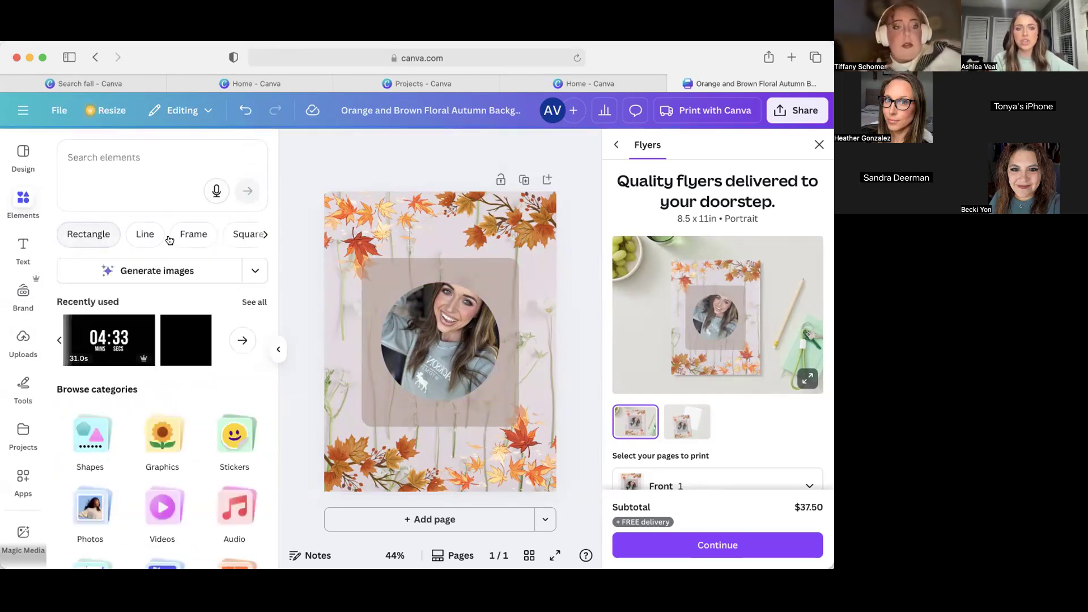
scroll(173, 239, right, 2)
scroll(177, 240, right, 5)
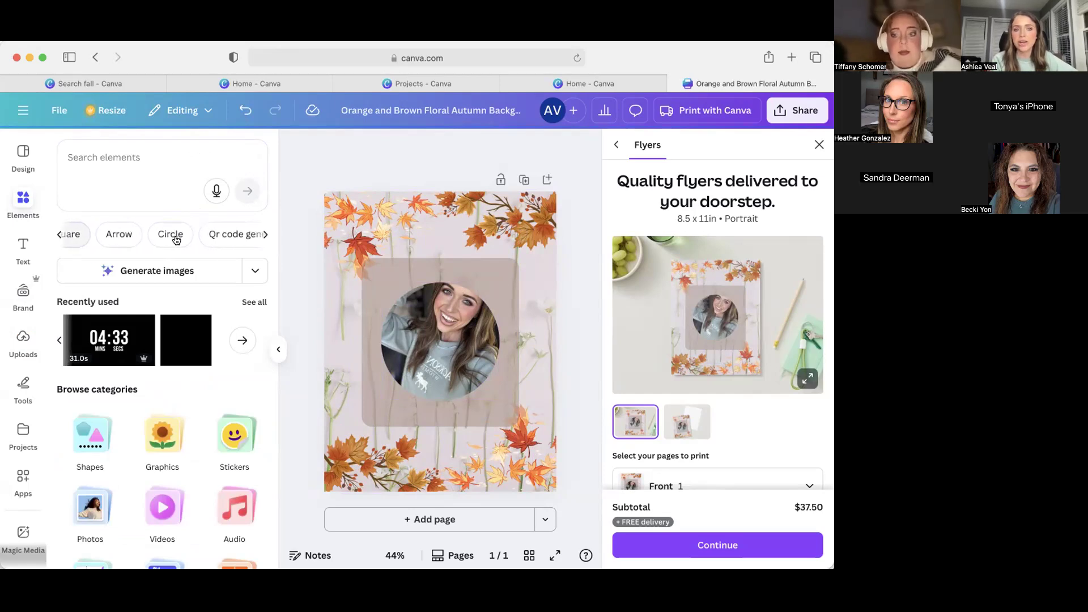
scroll(176, 240, right, 3)
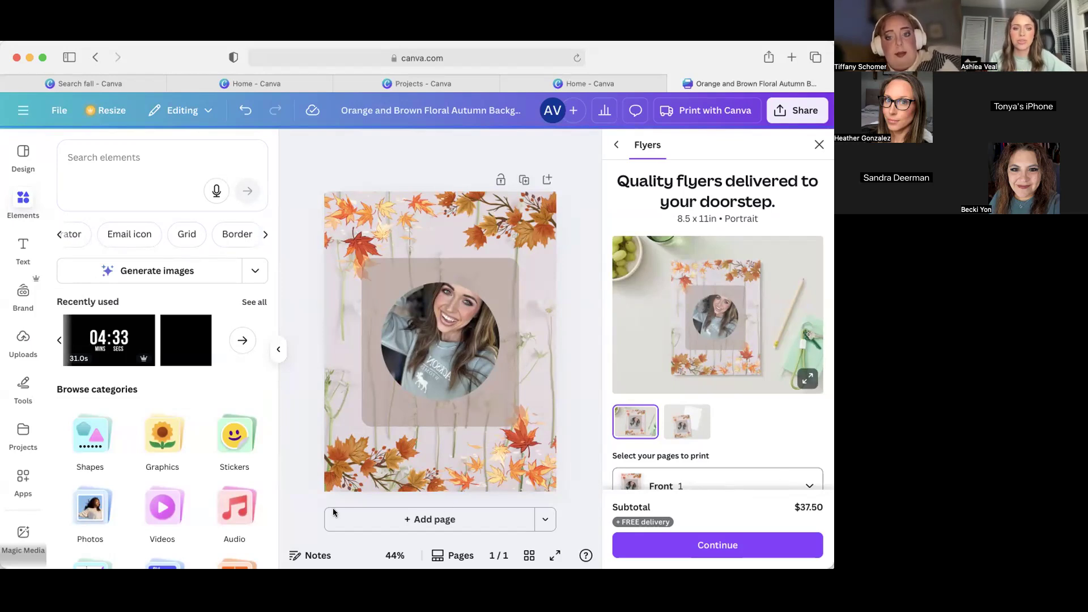
Examine the bar and line chart options in the Charts category and return to the Elements library
scroll(152, 448, down, 3)
scroll(152, 448, down, 2)
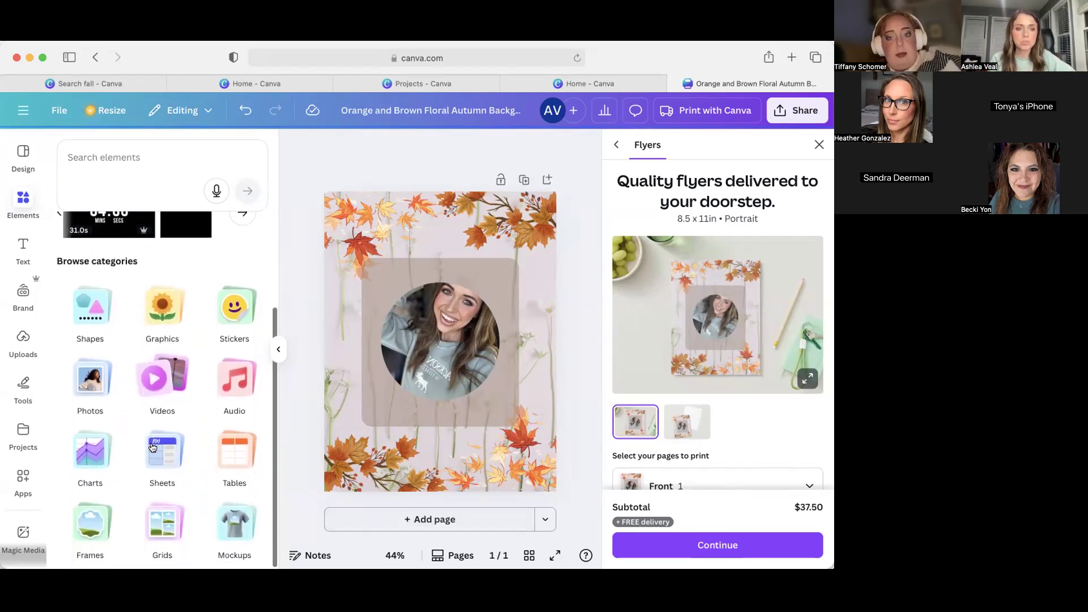
click(78, 459)
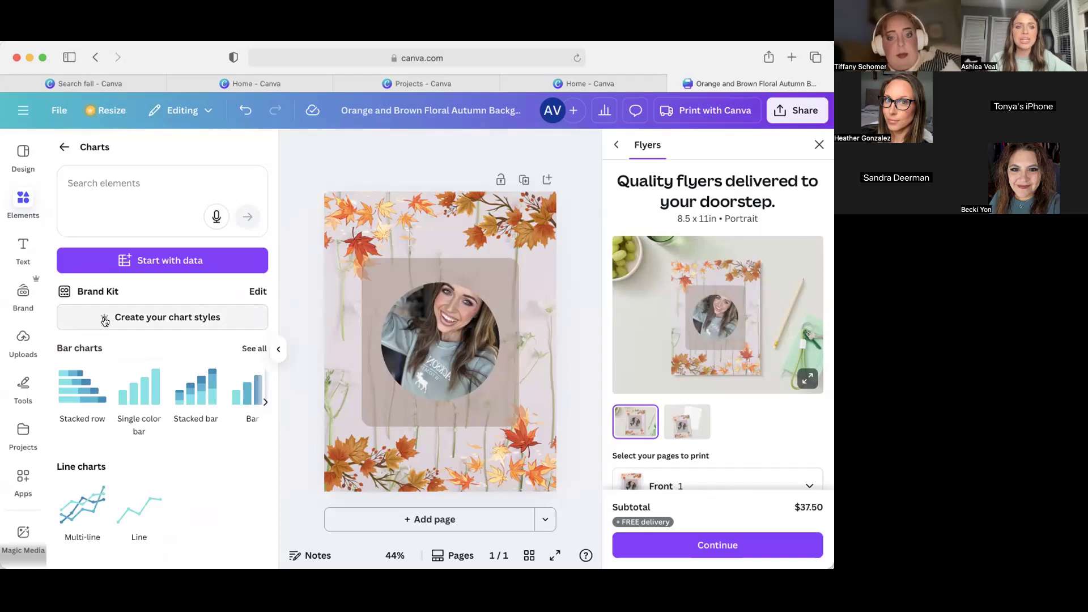
click(26, 199)
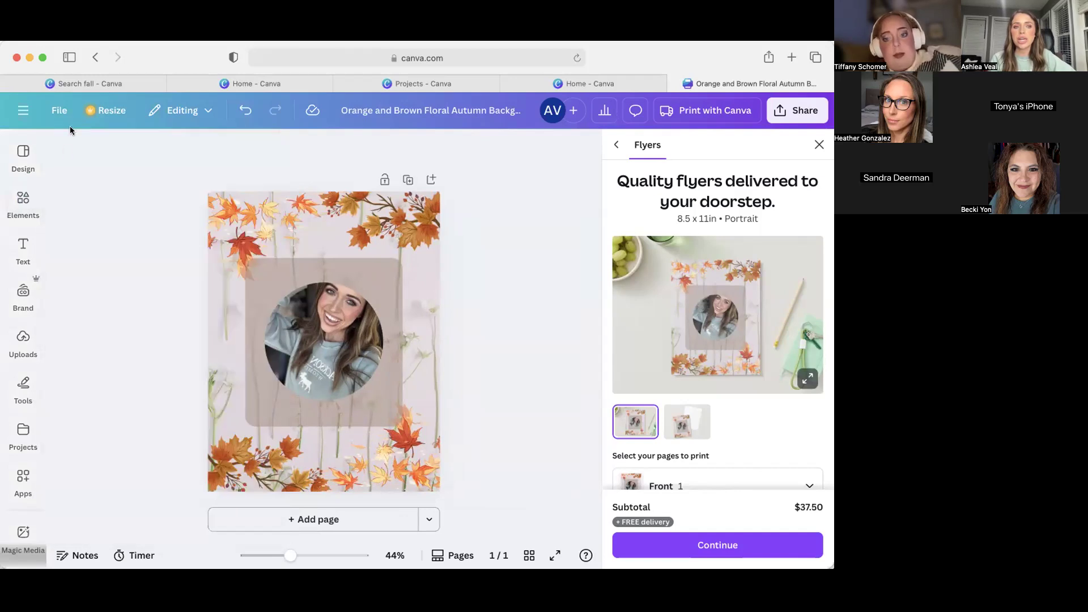
click(12, 216)
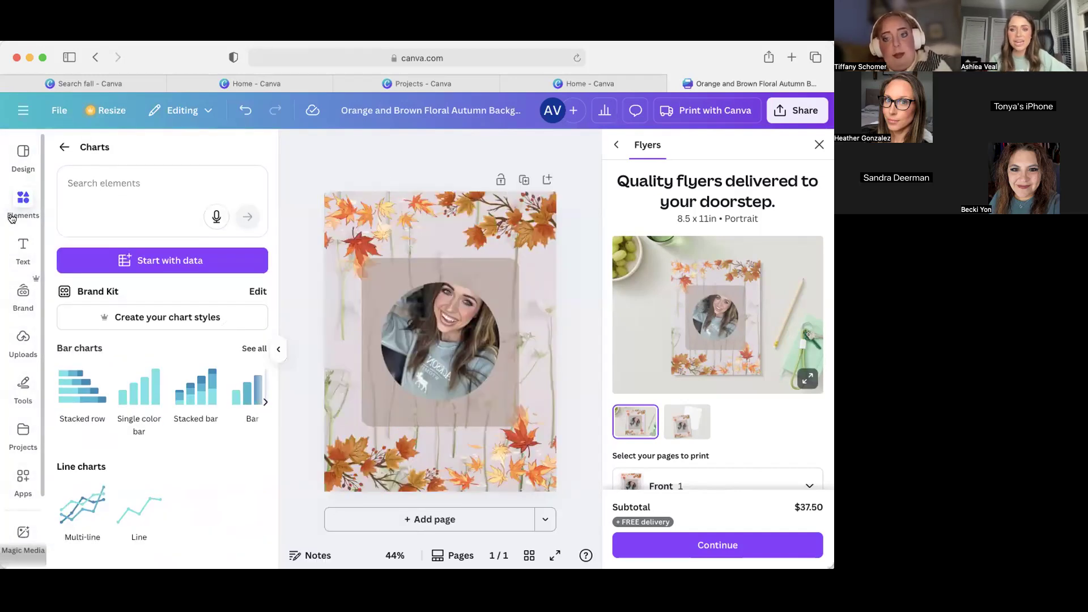
click(64, 147)
Look through the photo layouts in the Grids category and return to the Elements library
click(120, 162)
text(g)
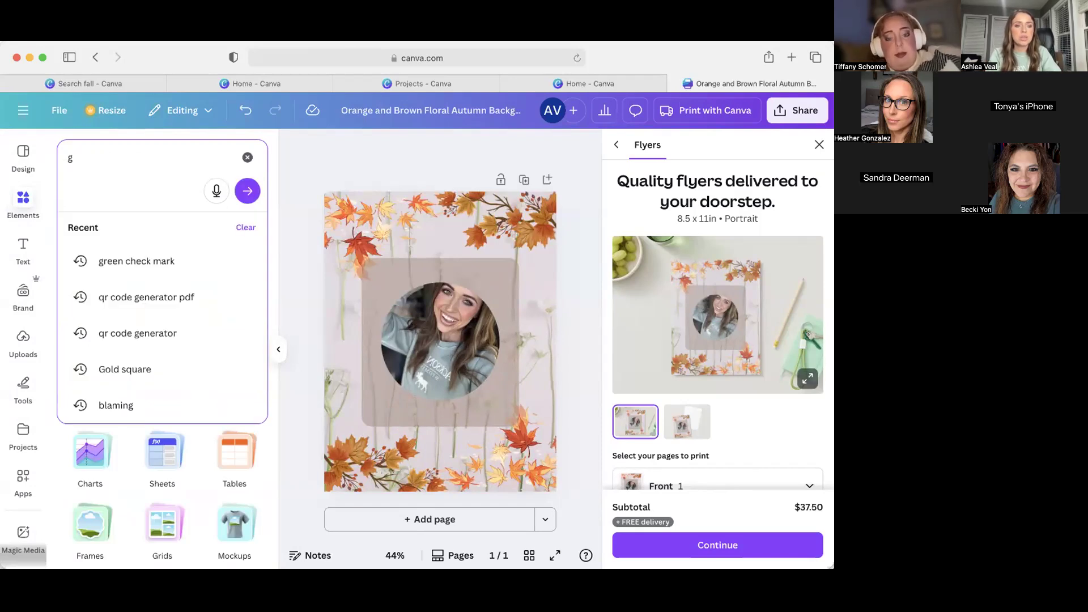
key(BackSpace)
click(166, 531)
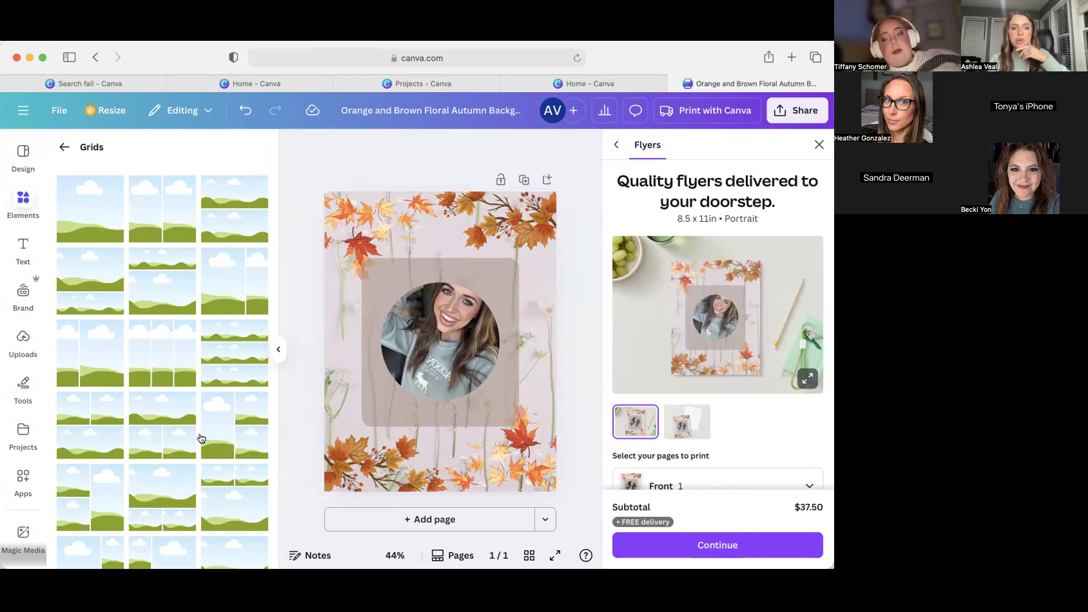
scroll(199, 439, down, 5)
scroll(200, 440, up, 5)
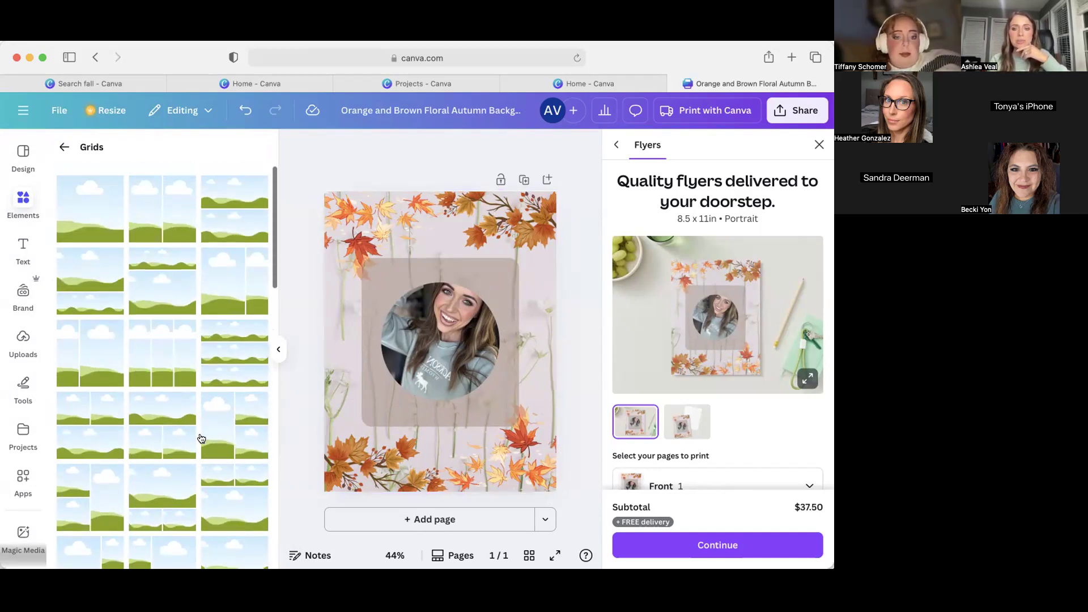
click(64, 148)
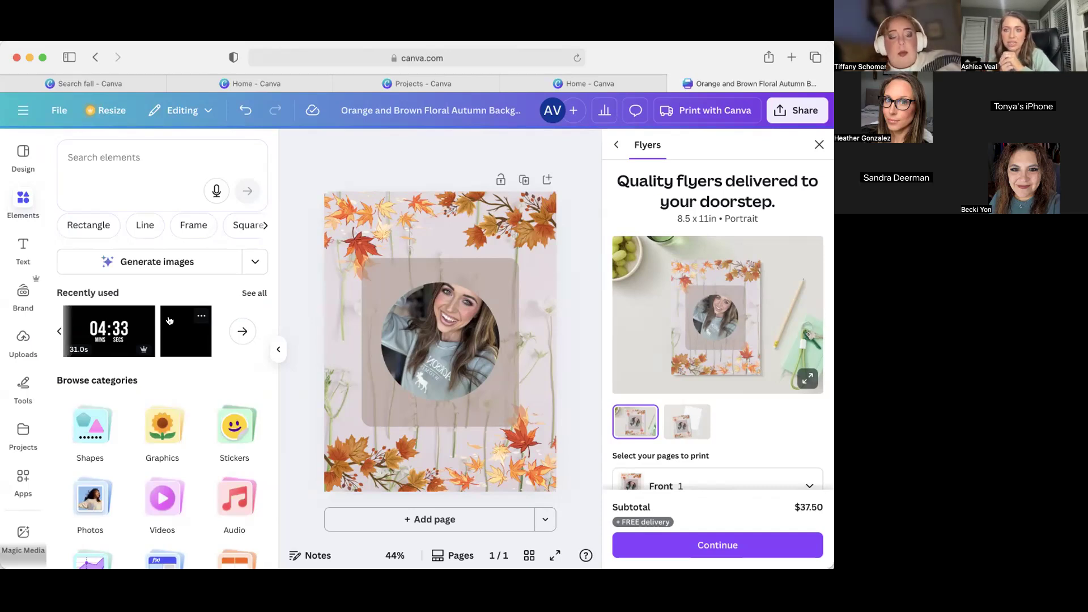
Examine the table styles in the Tables category, return to the Elements library and review the remaining categories
scroll(168, 388, down, 5)
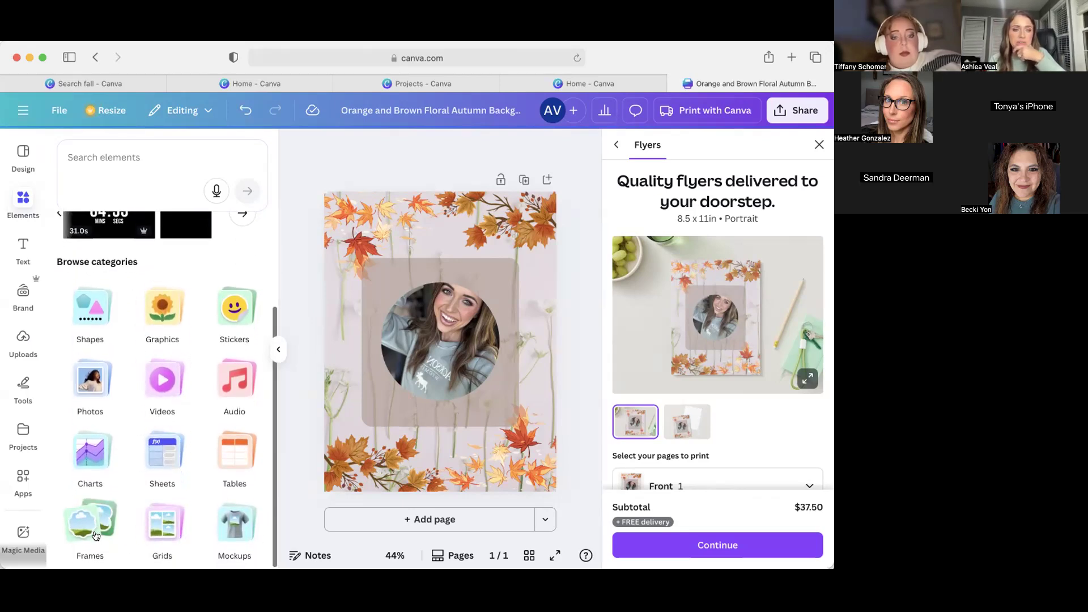
click(233, 451)
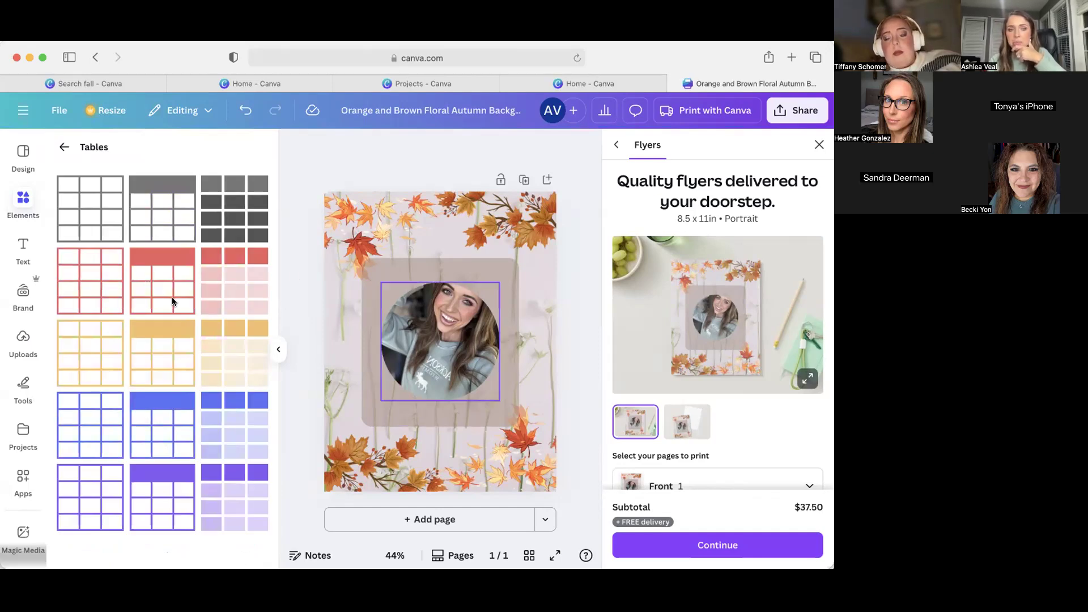
click(63, 146)
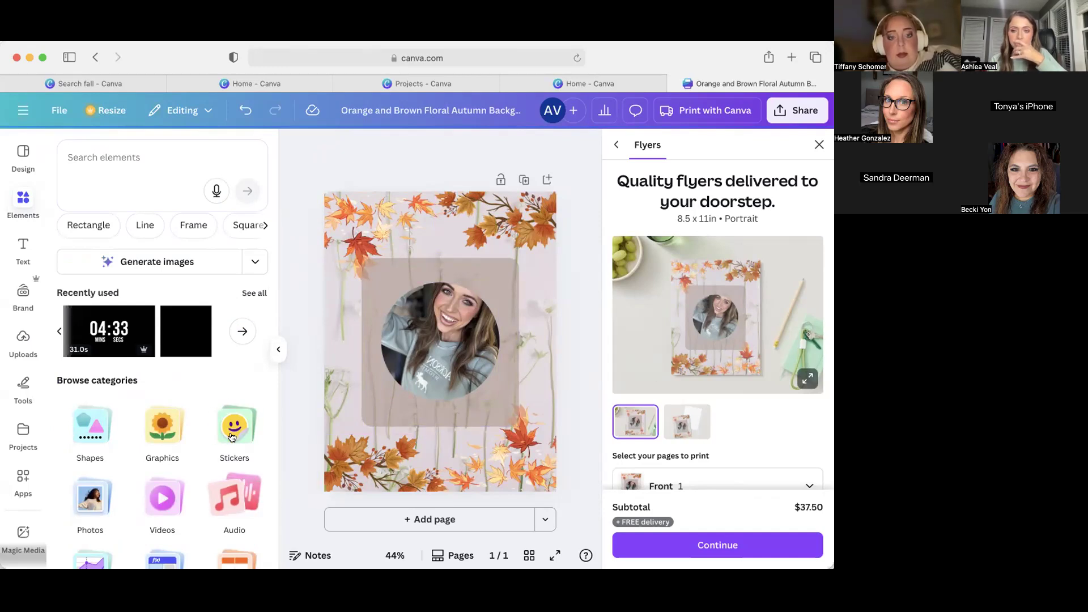
scroll(231, 461, down, 1)
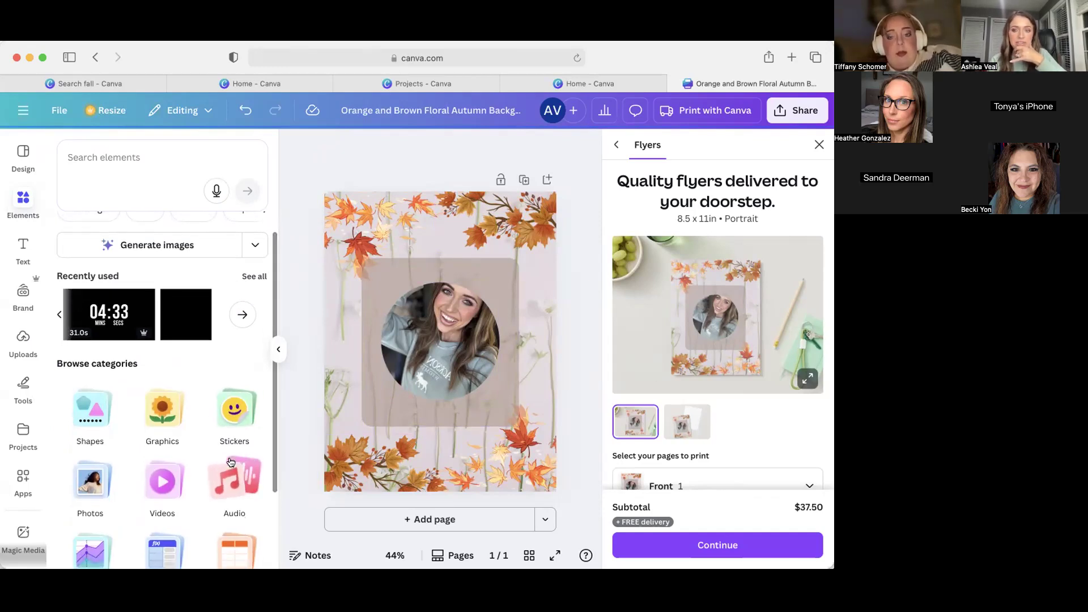
scroll(230, 461, down, 1)
scroll(230, 462, down, 5)
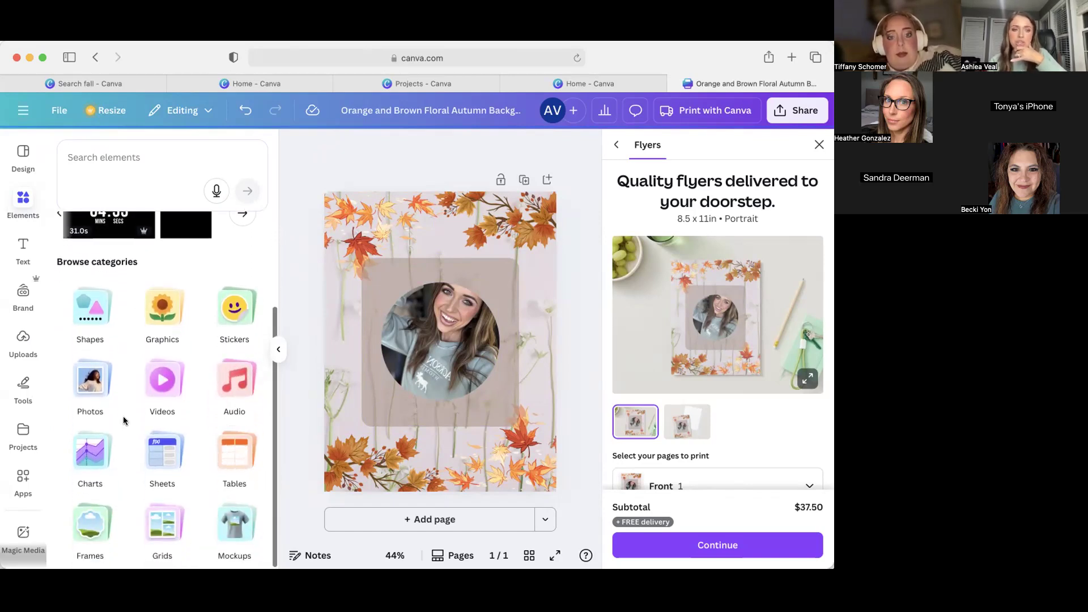
scroll(122, 419, up, 7)
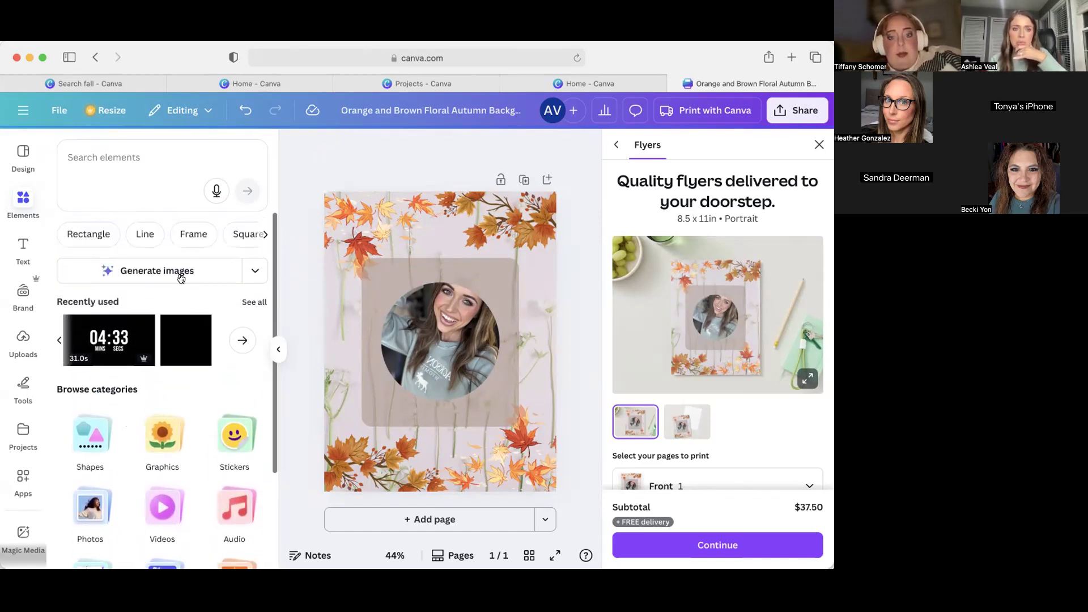
Search the Elements library for "flower" and place the light blue flower graphic in the circular frame, replacing the photo
click(122, 175)
text(flower)
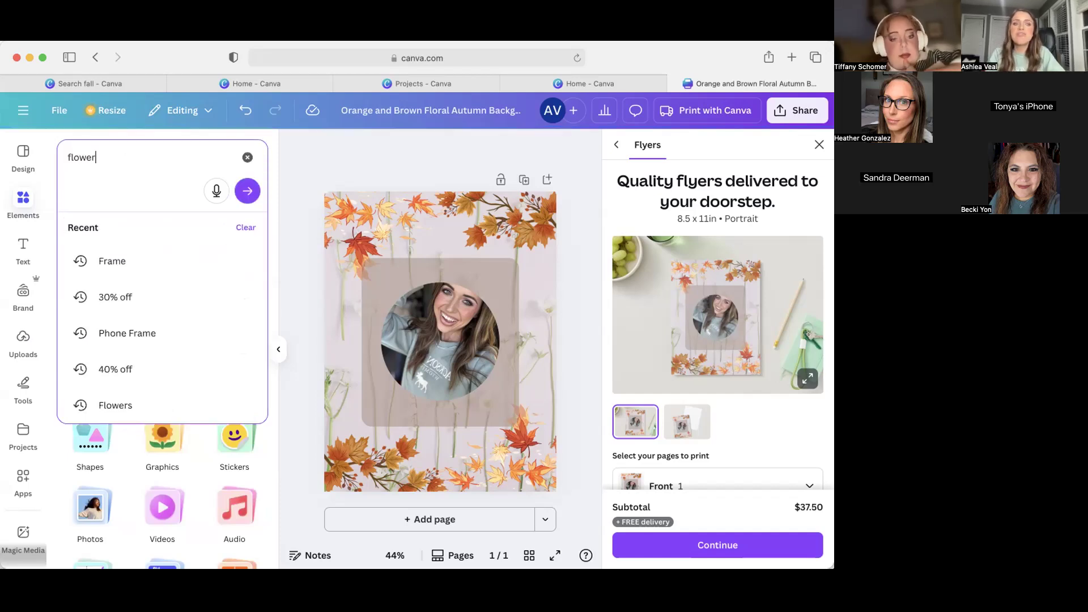
key(Return)
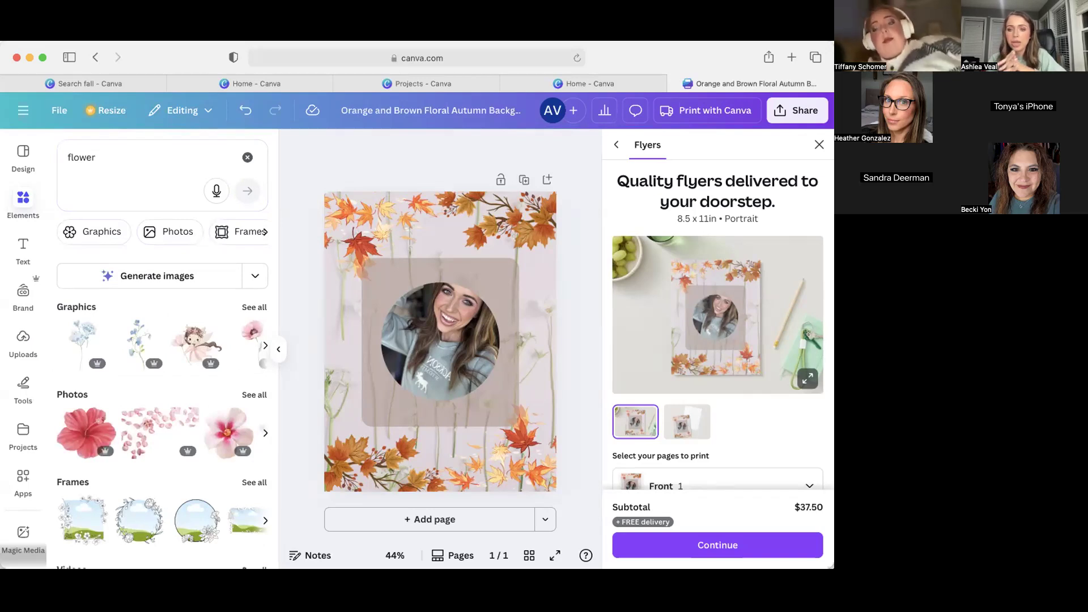
drag(87, 350, 381, 329)
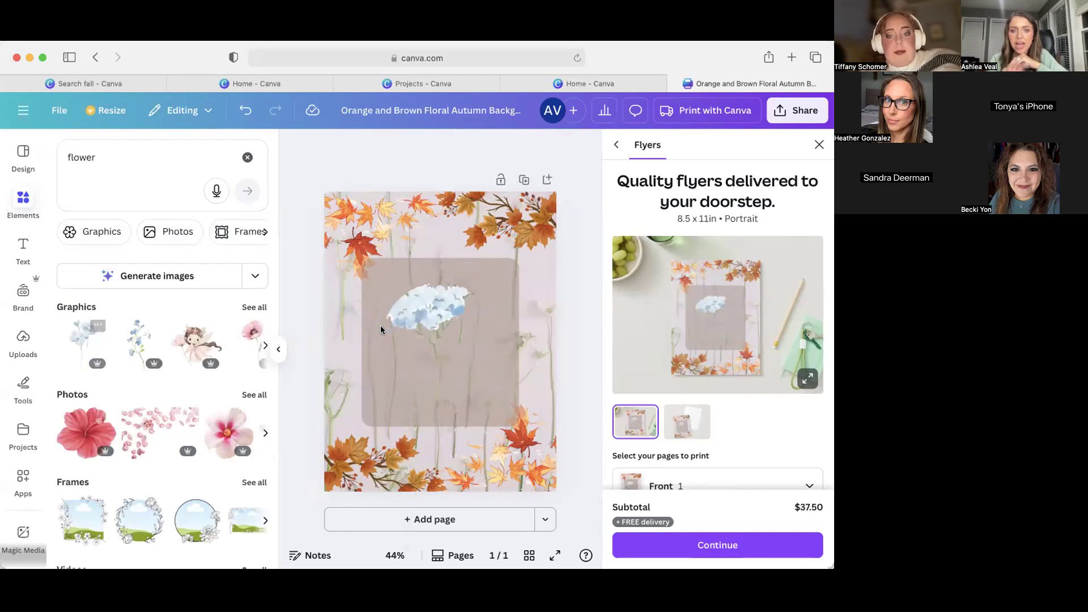
Delete the light blue flower image from the flyer together with the circular frame that holds it
click(424, 328)
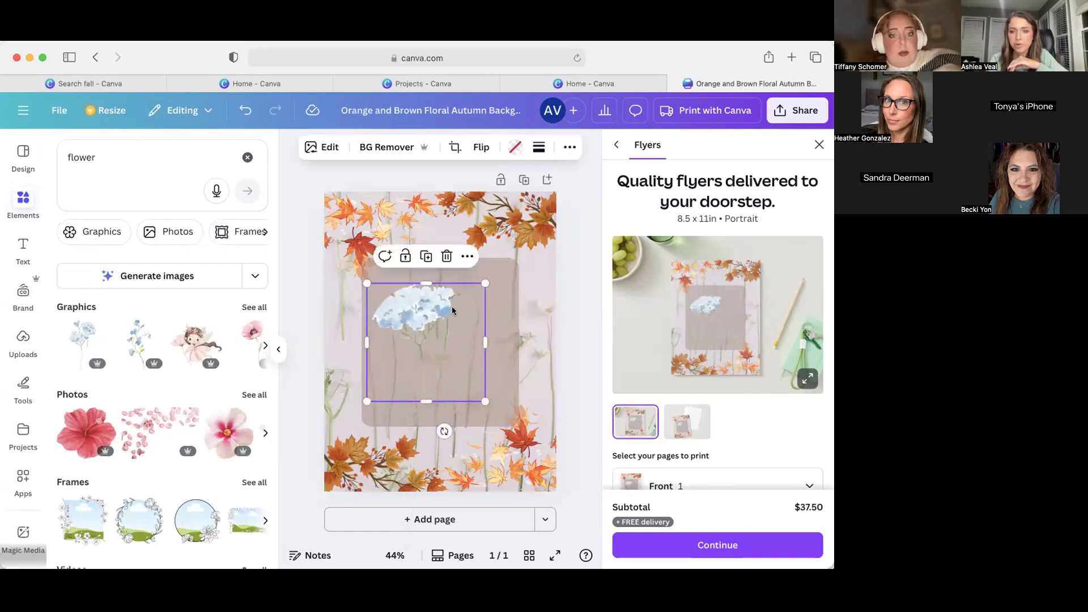
click(446, 257)
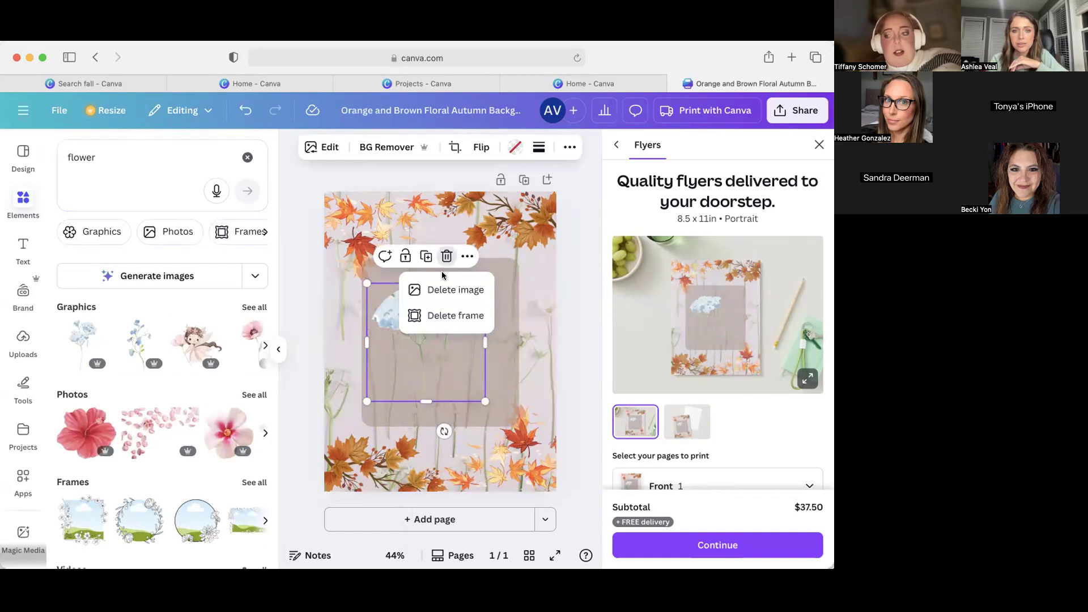
click(440, 290)
click(447, 256)
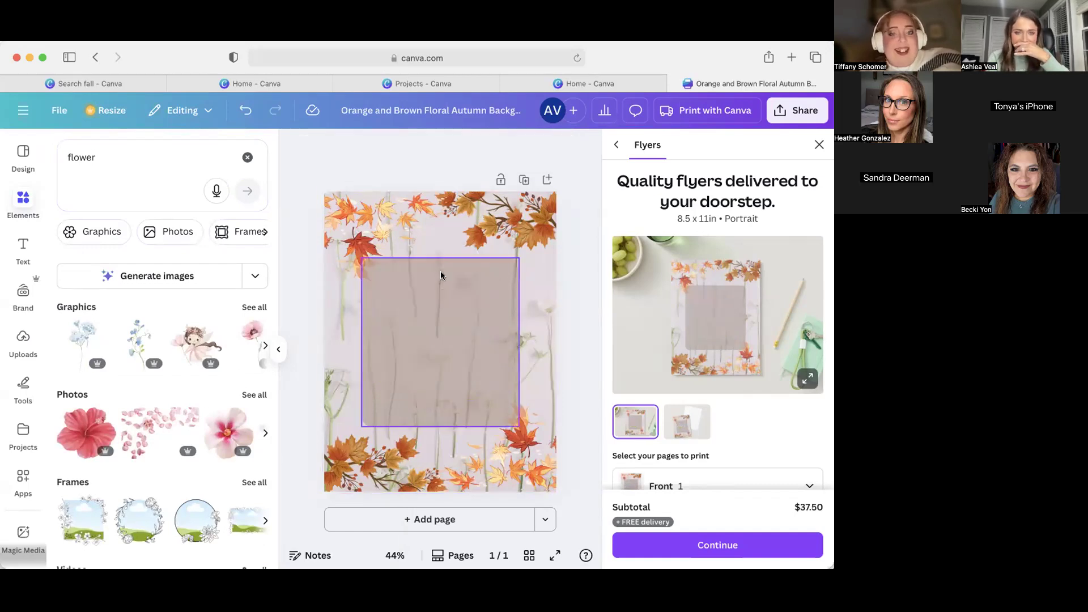
Add the light blue flower graphic over the translucent brown rectangle and send it backward, behind the rectangle
drag(85, 340, 395, 331)
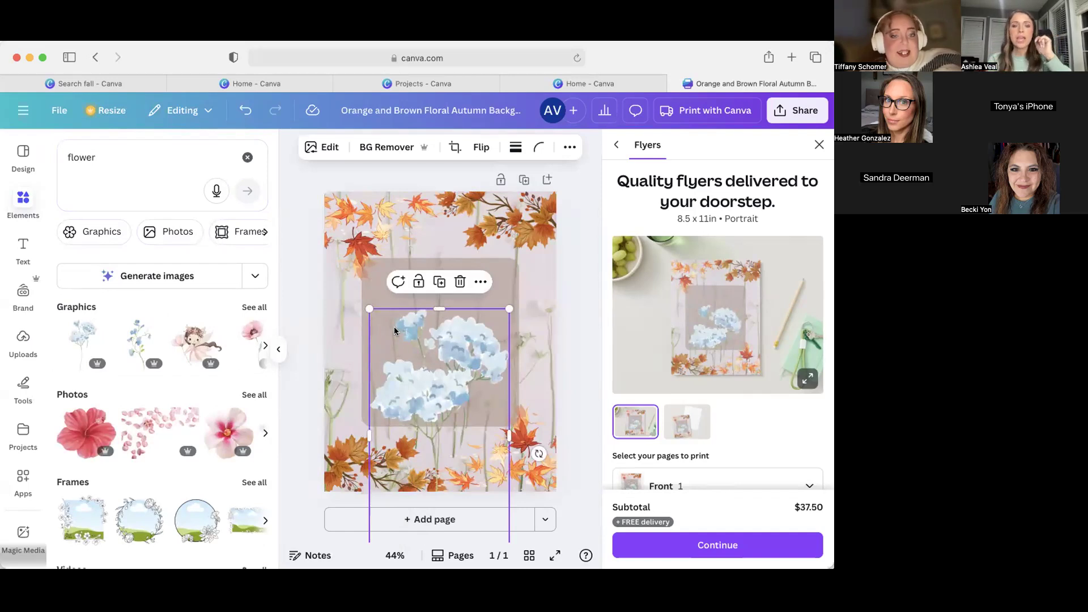
drag(434, 341, 437, 279)
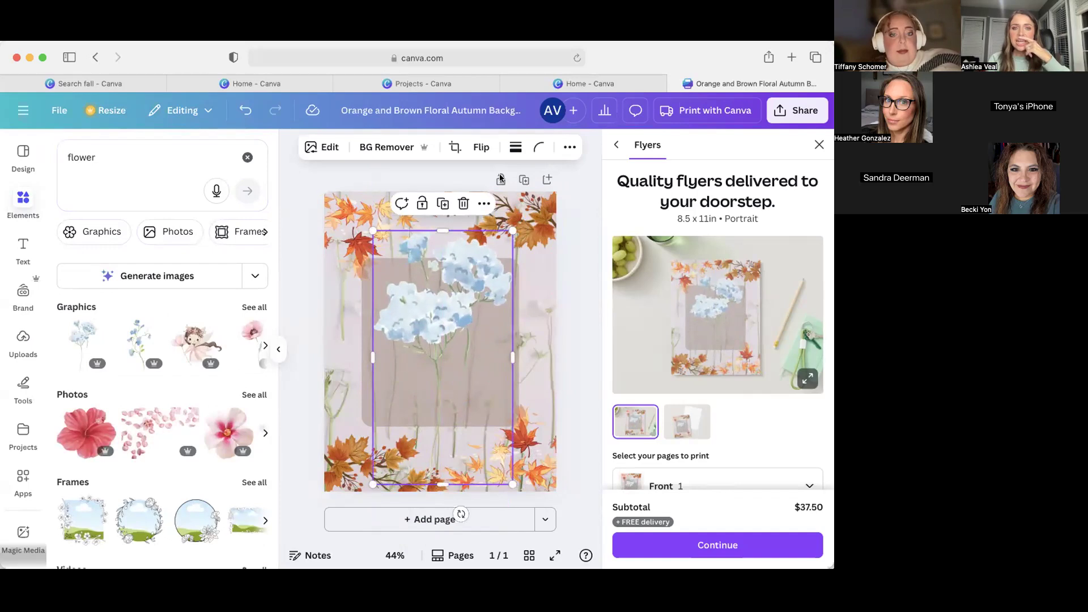
click(570, 147)
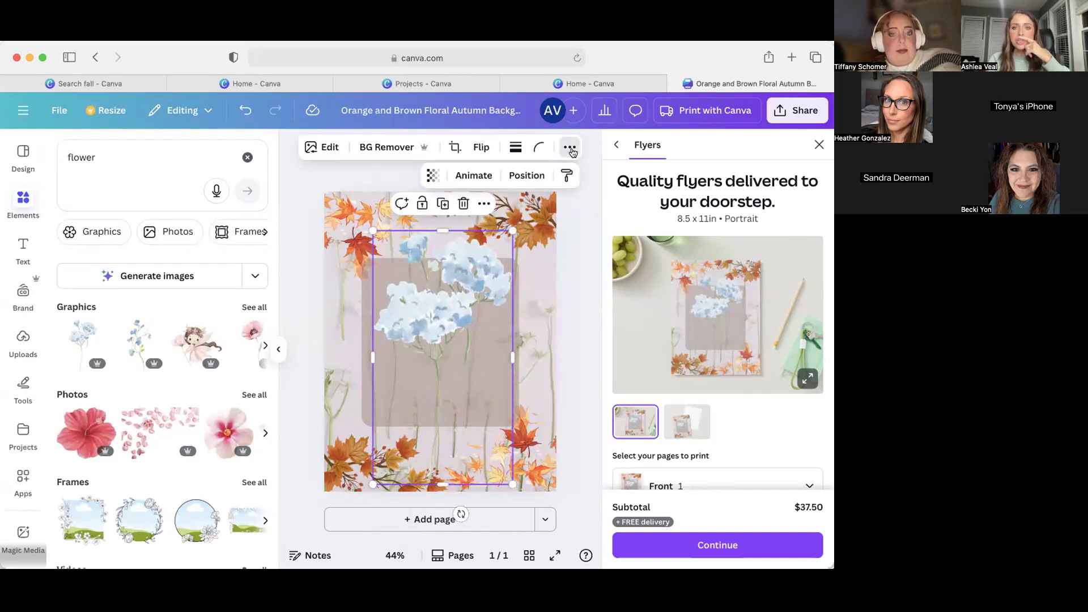
click(527, 176)
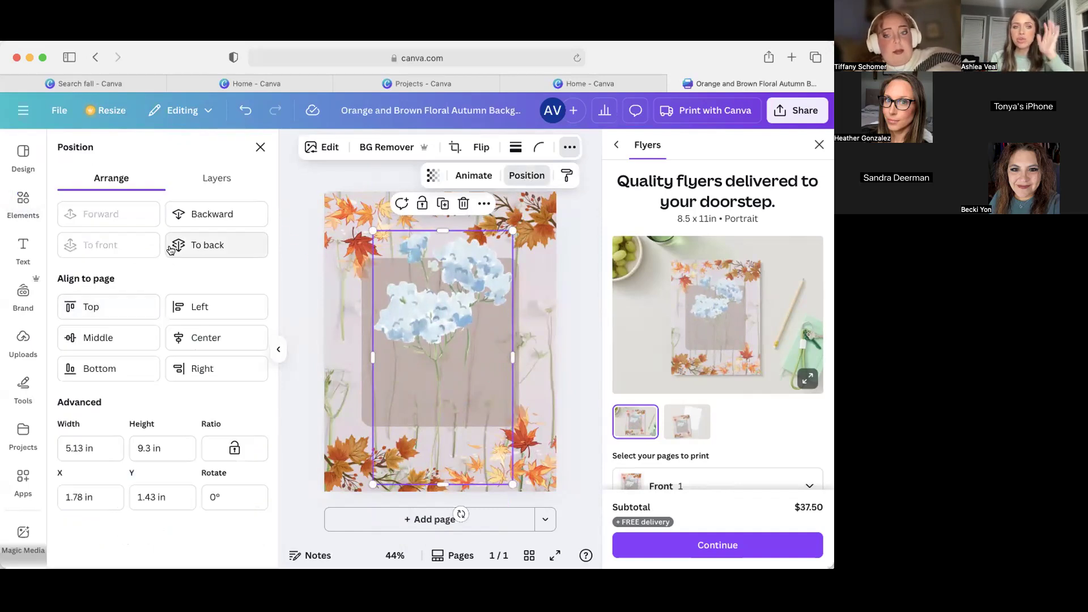
click(204, 218)
click(204, 219)
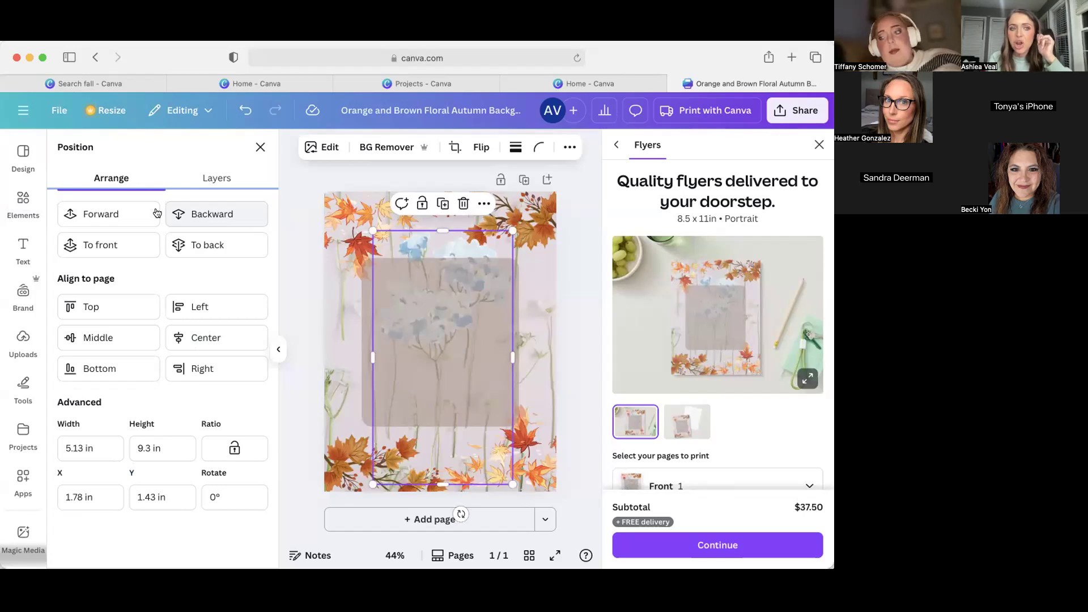
click(116, 215)
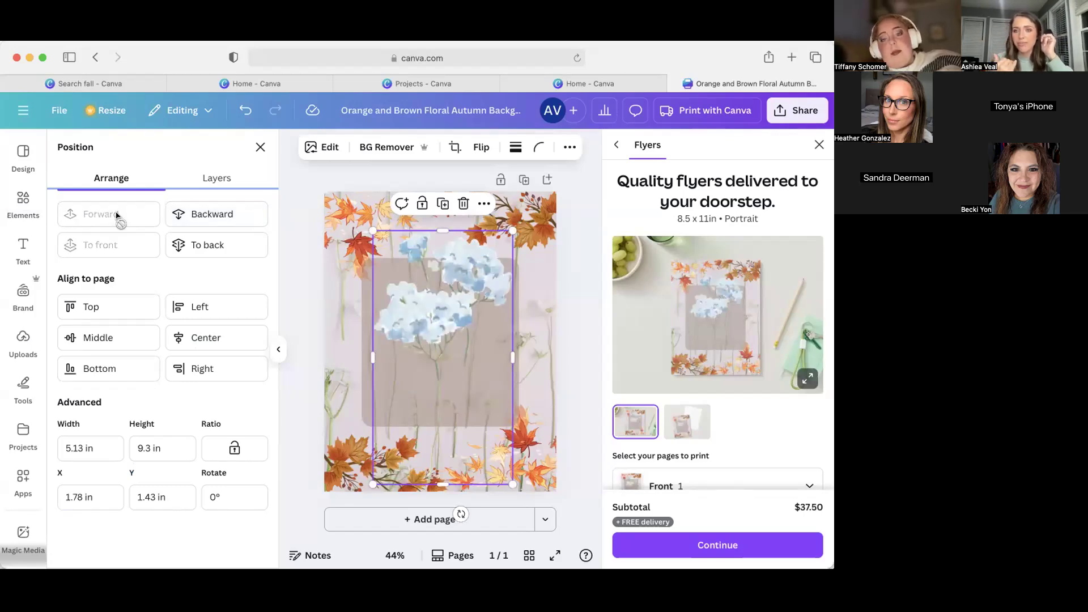
click(214, 218)
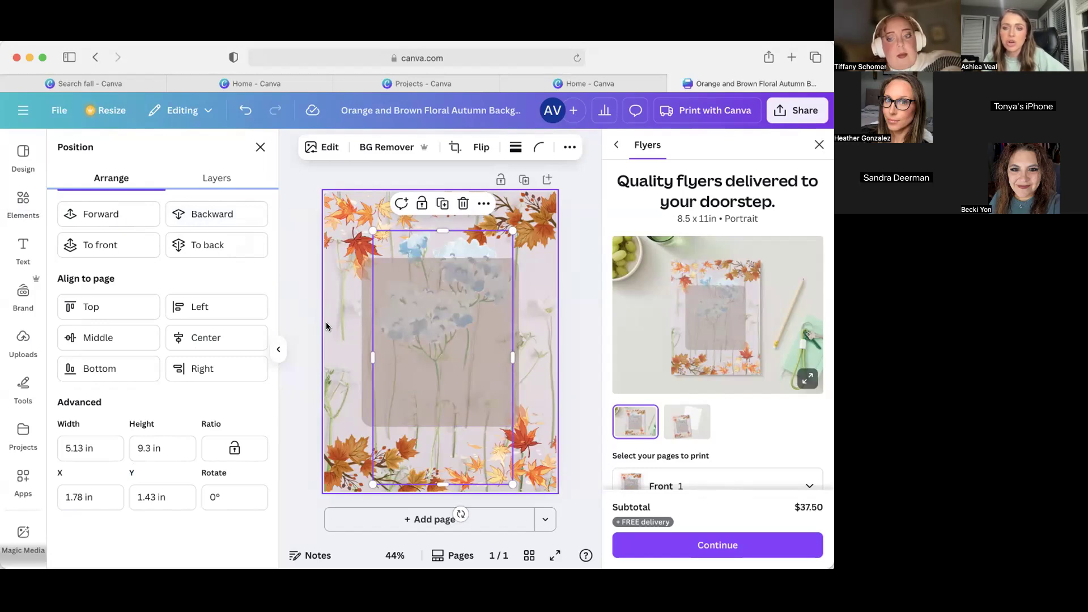
click(260, 147)
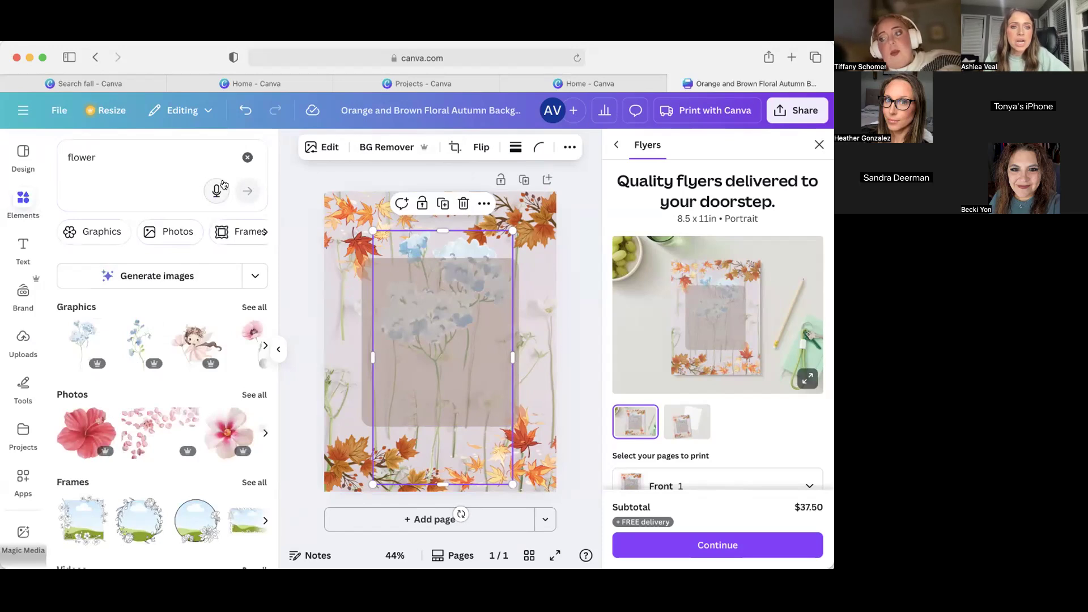
Clear the "flower" element search and look over the available editor tools, including the Text and Design options
click(247, 157)
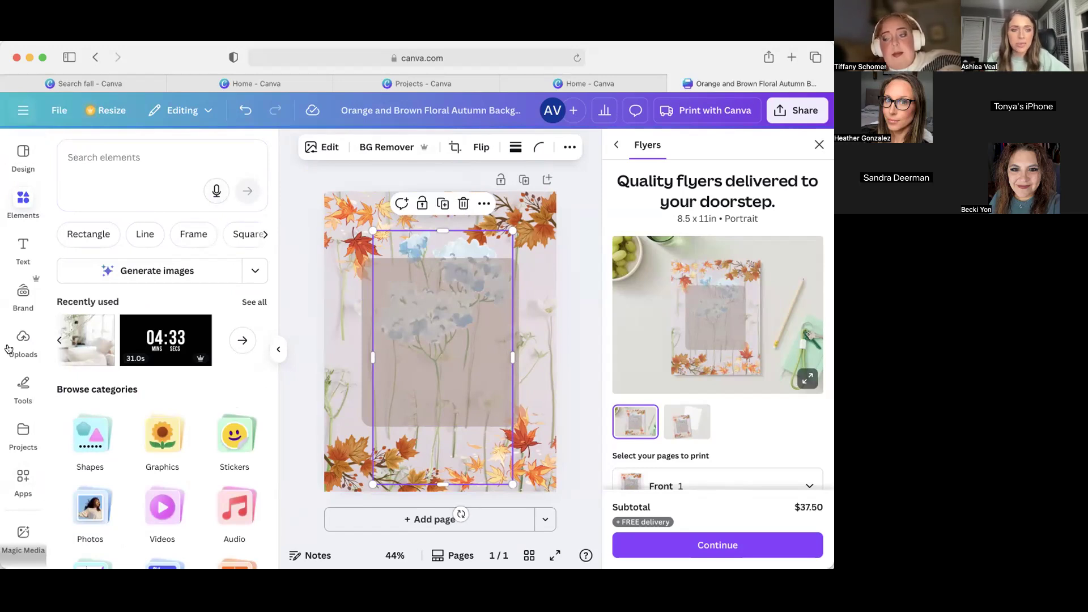
scroll(28, 377, down, 3)
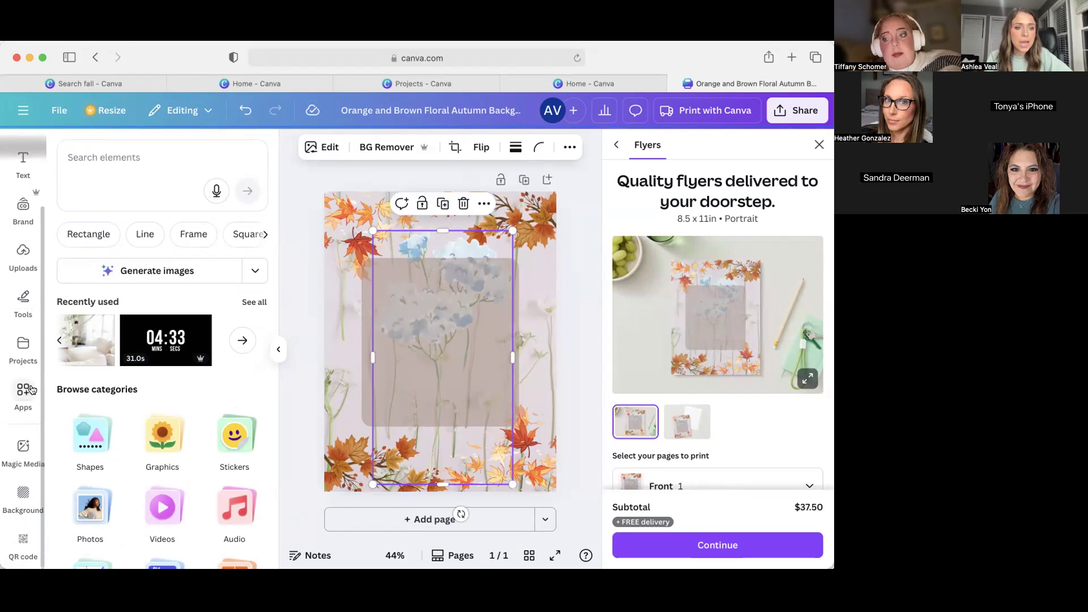
scroll(25, 490, up, 2)
scroll(24, 489, up, 2)
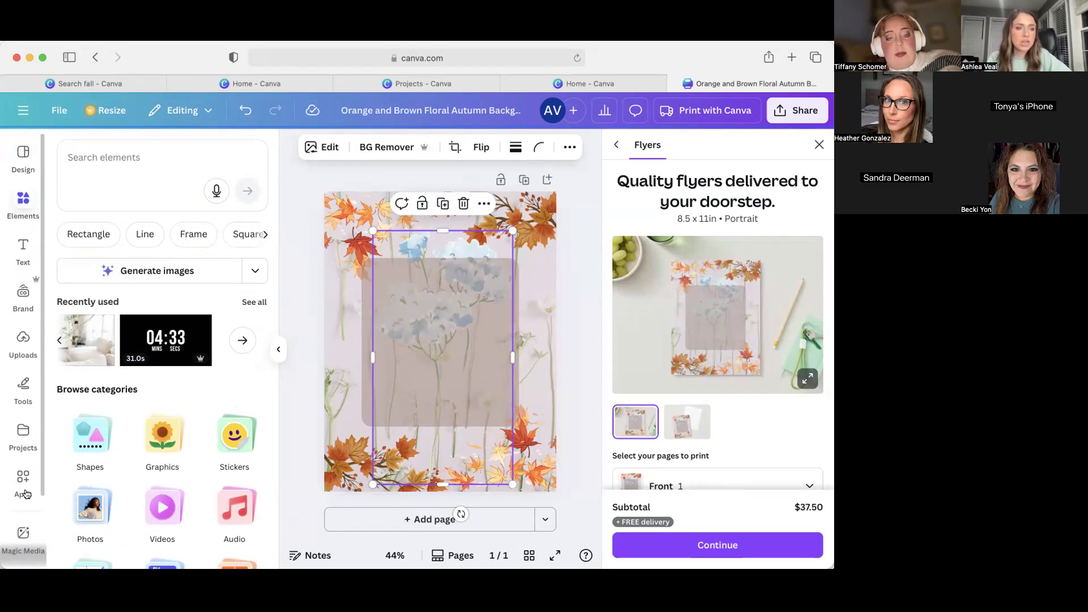
click(19, 244)
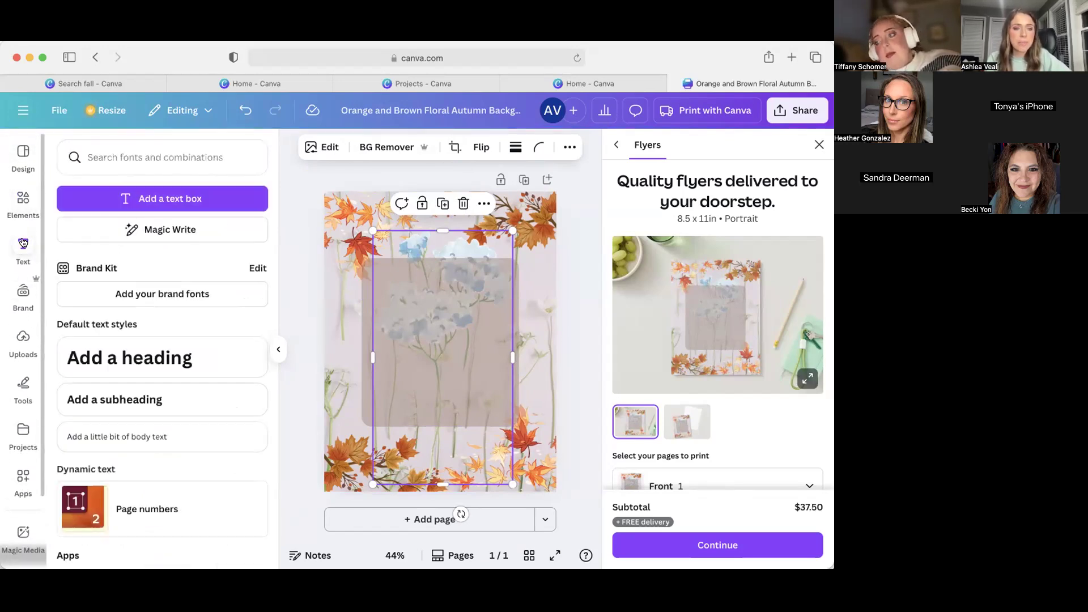
click(19, 152)
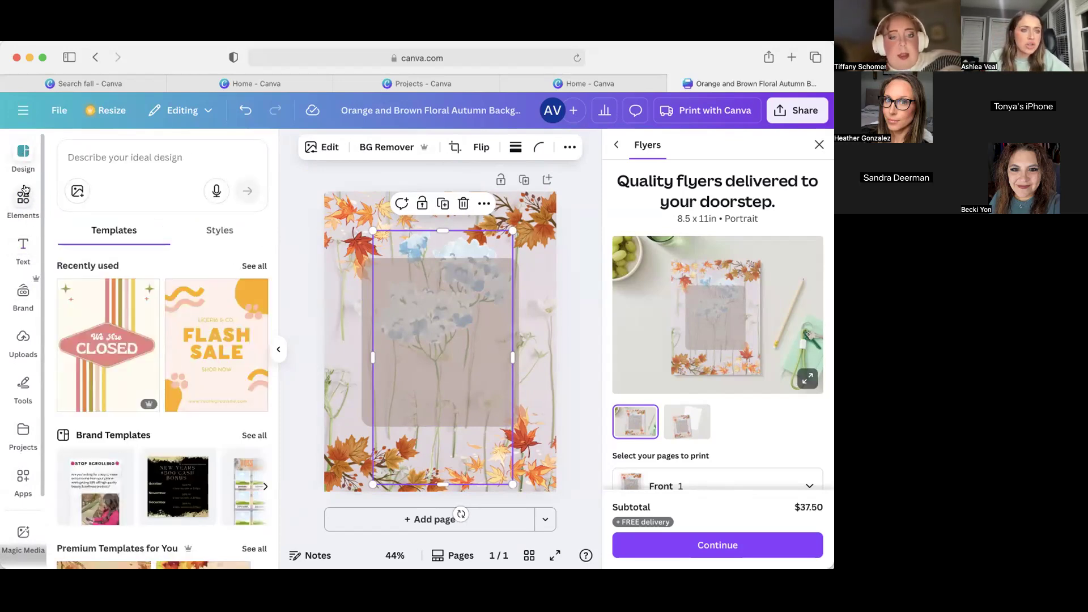
Go to the Projects page and look through the recent items, folders and saved designs
click(23, 110)
click(22, 253)
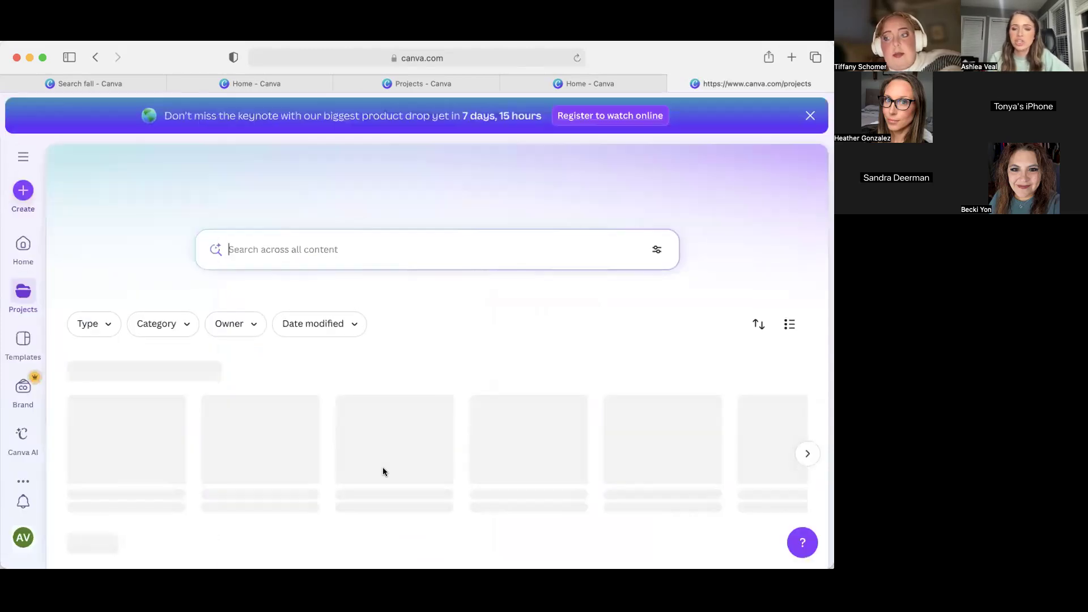
scroll(406, 371, down, 5)
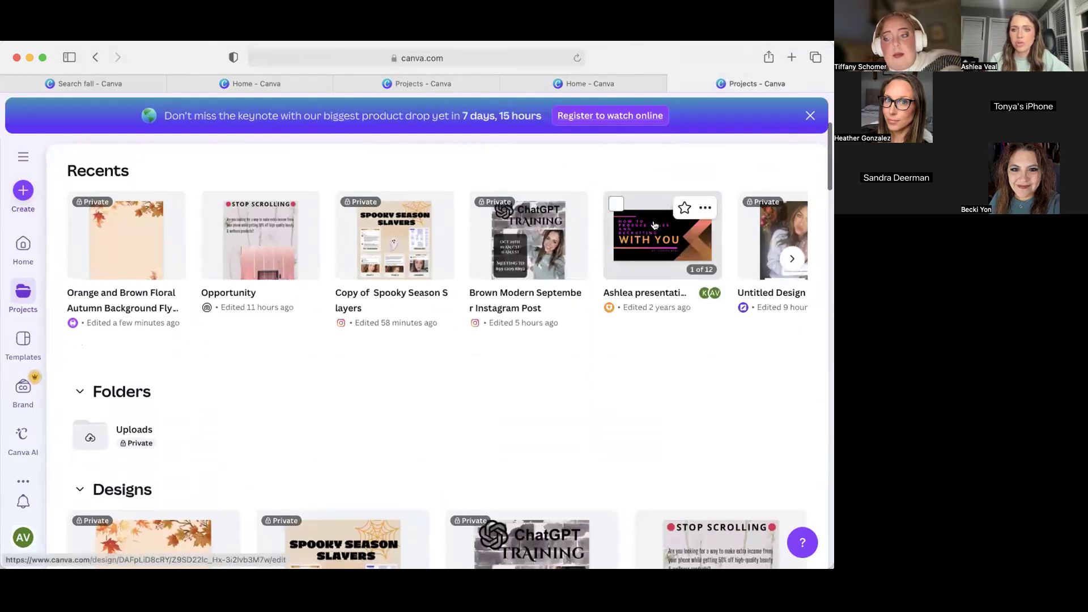
scroll(703, 210, down, 2)
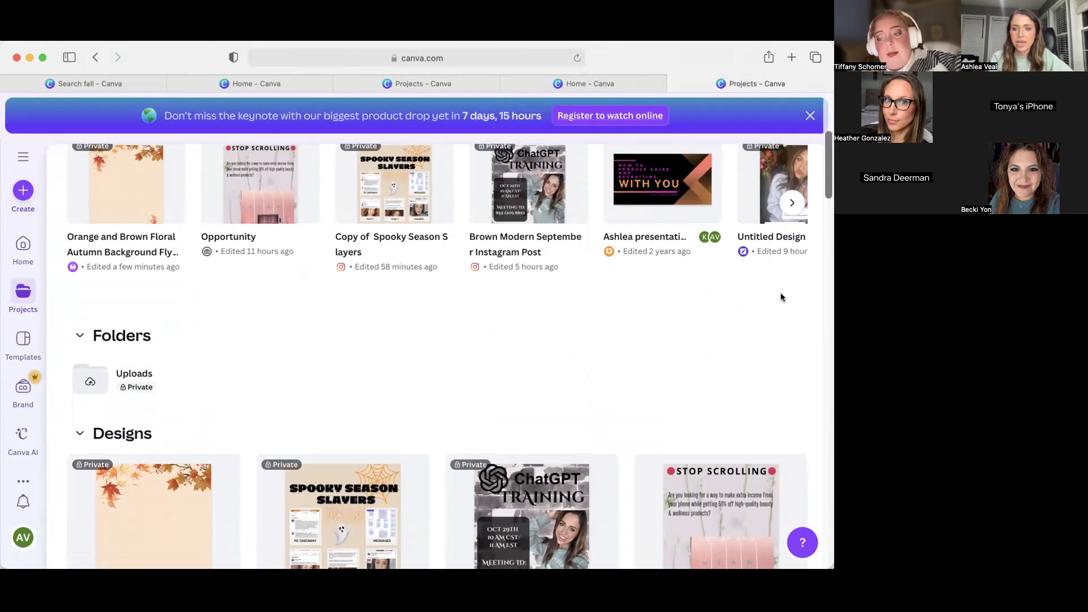
scroll(626, 200, right, 10)
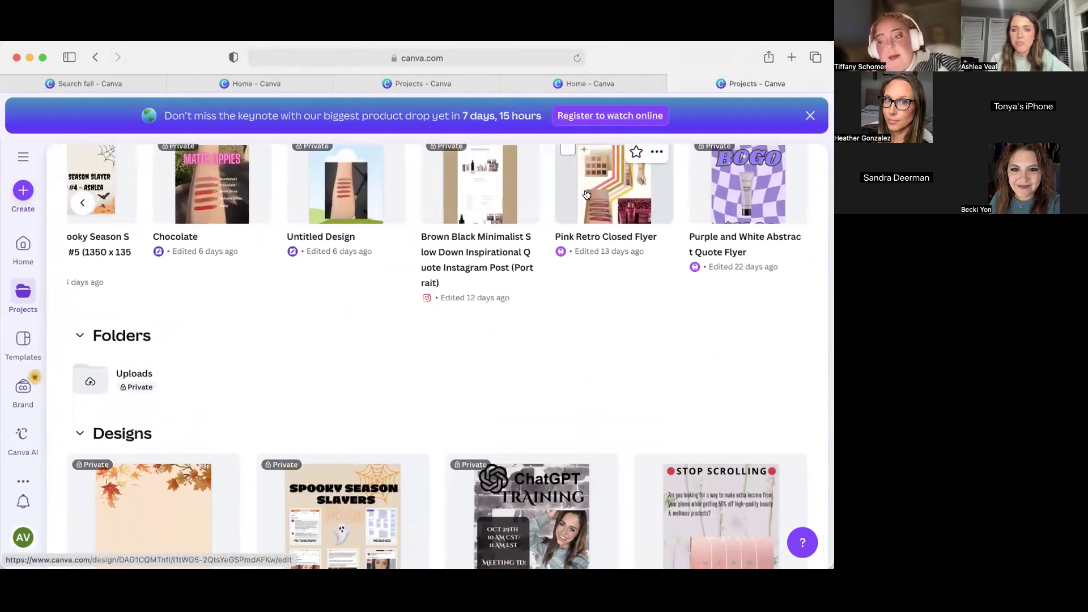
scroll(587, 194, down, 1)
scroll(586, 195, up, 3)
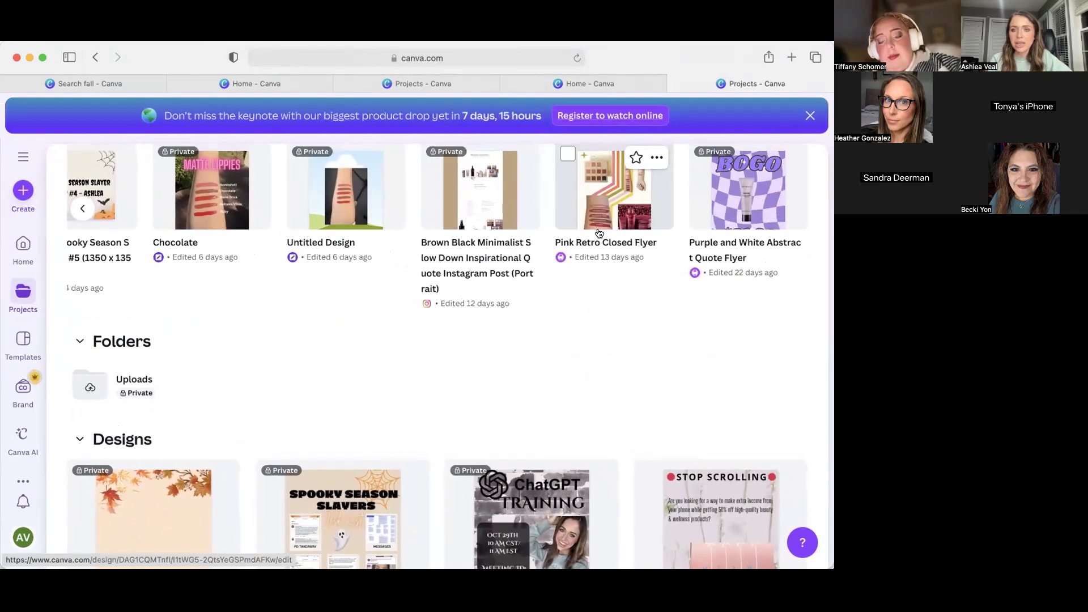
scroll(599, 233, down, 5)
scroll(598, 233, down, 2)
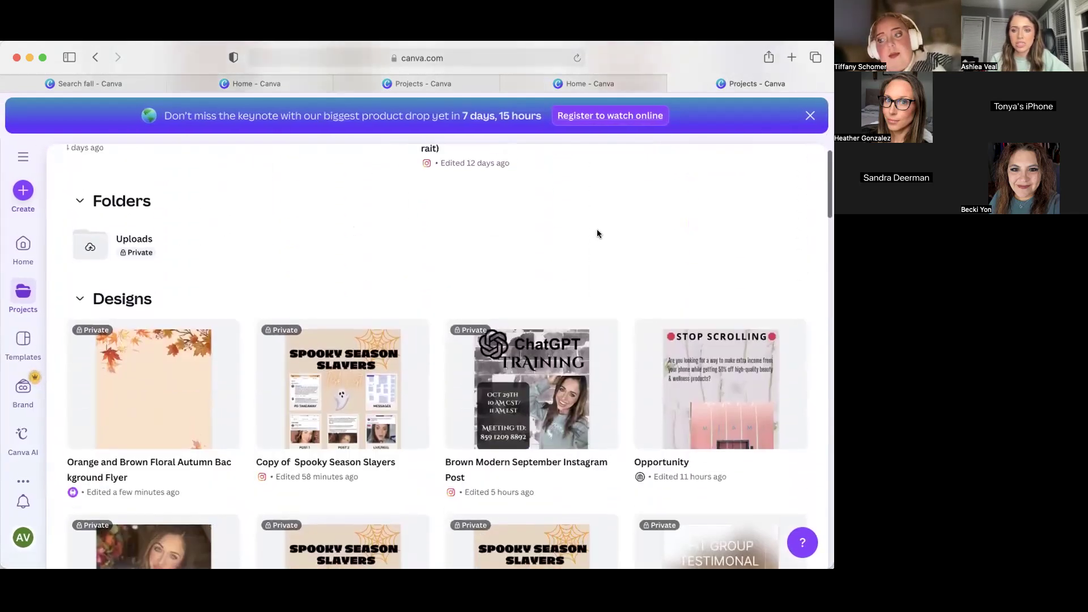
Go back through the recent projects and open the black and orange "How to produce sales and recruiting with you" presentation
scroll(598, 233, up, 7)
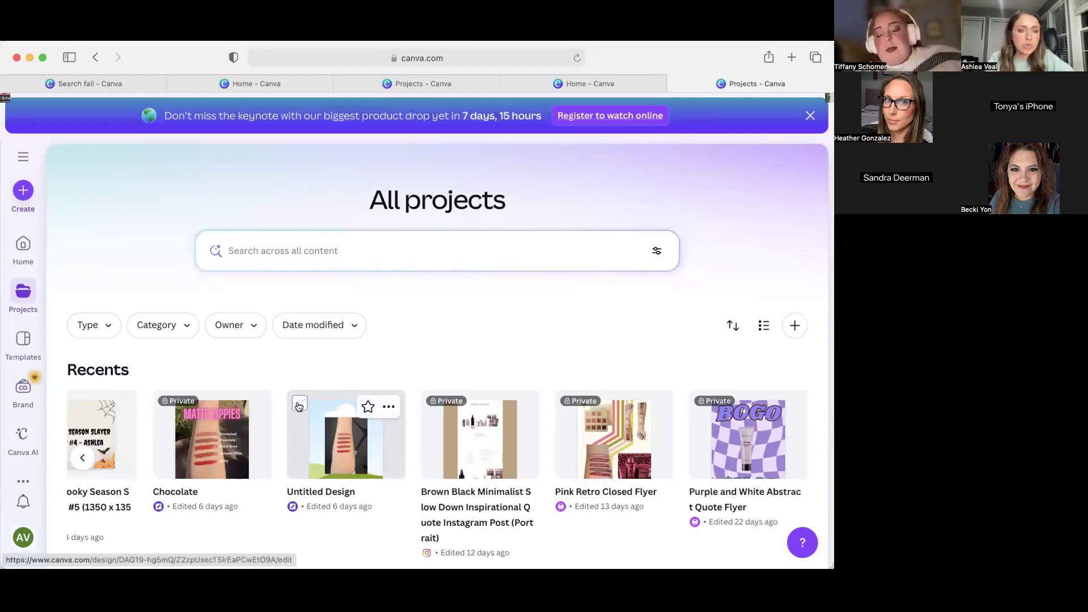
scroll(179, 458, left, 3)
scroll(179, 458, left, 10)
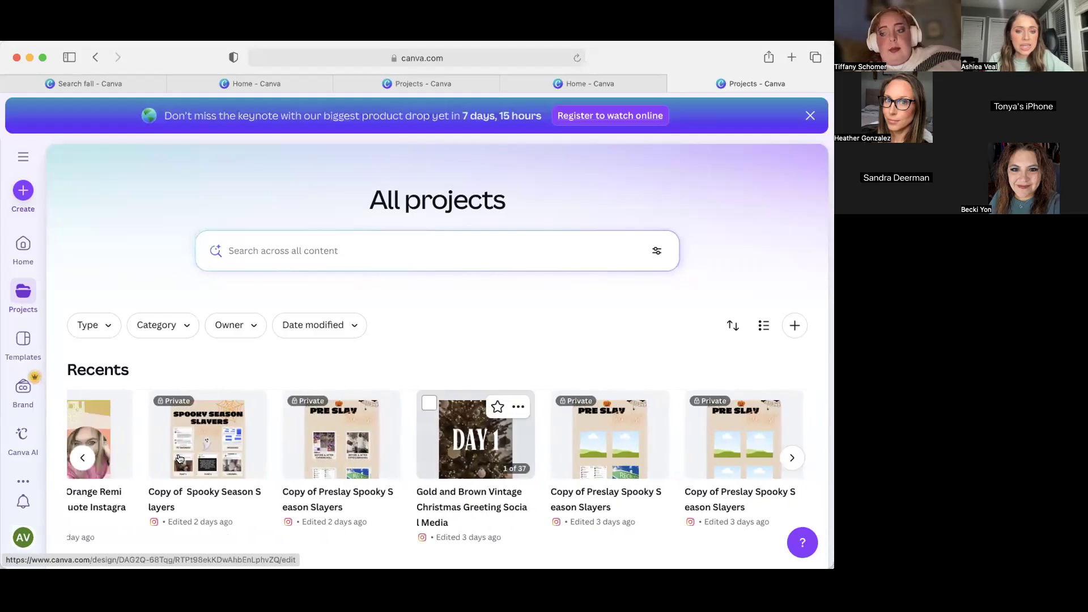
scroll(179, 458, left, 5)
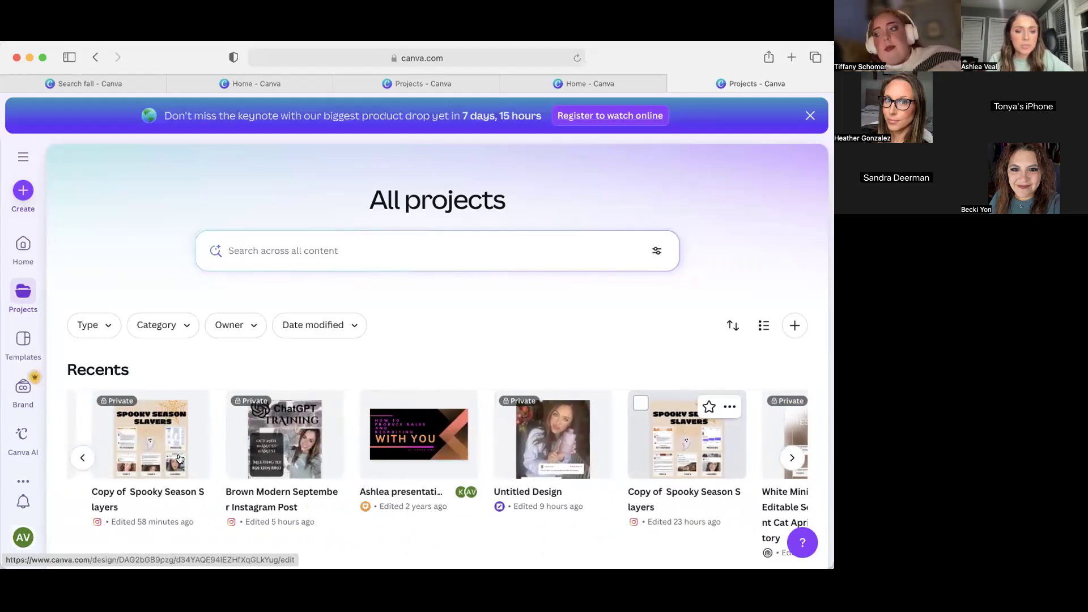
click(410, 443)
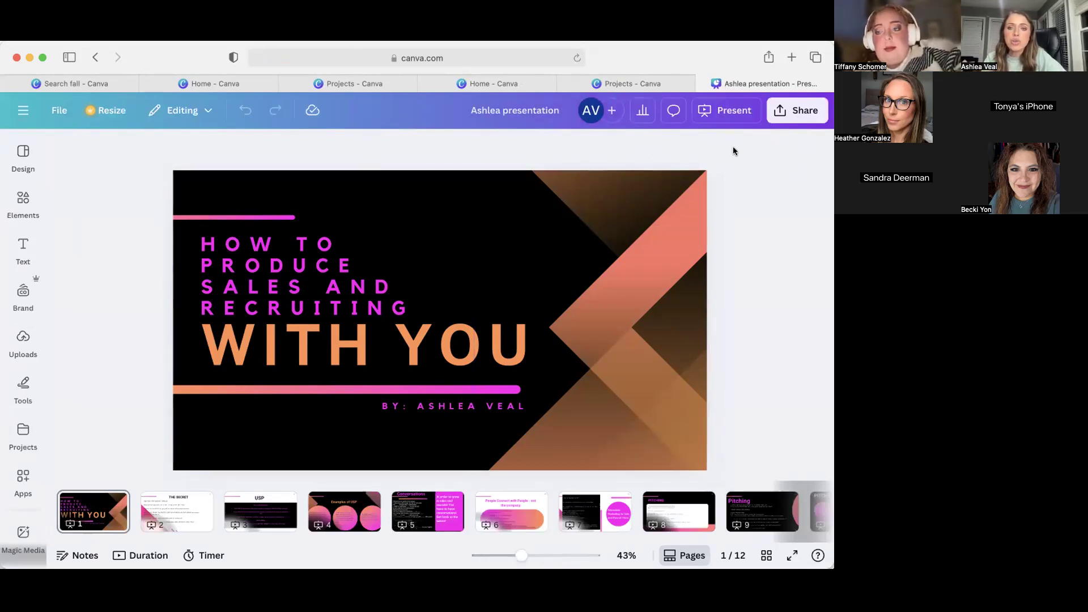
Examine the presentation's sharing options and the full list of ways to publish it
click(787, 112)
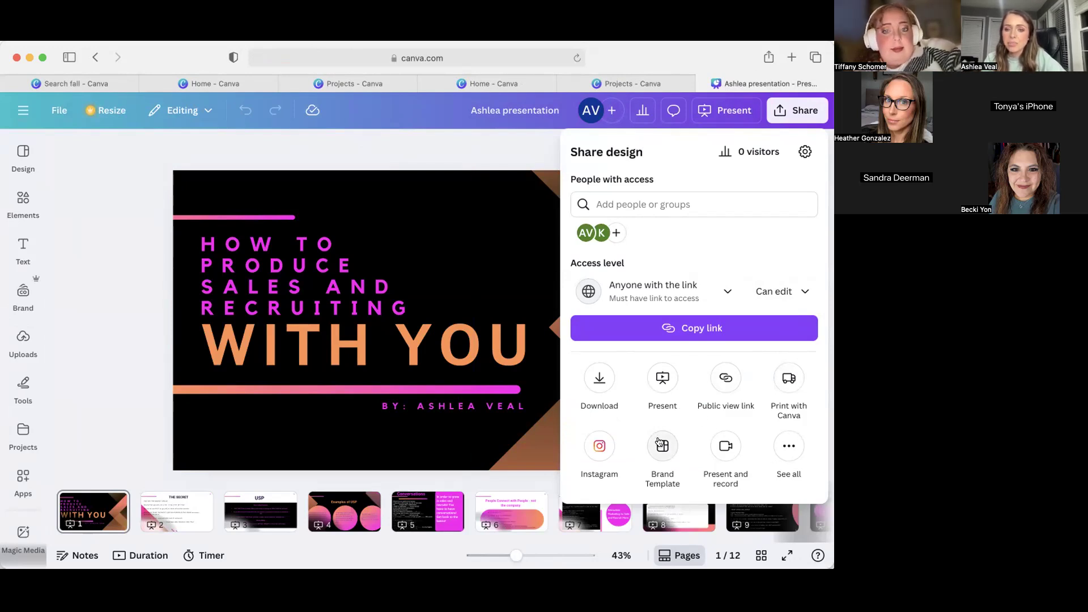
click(775, 451)
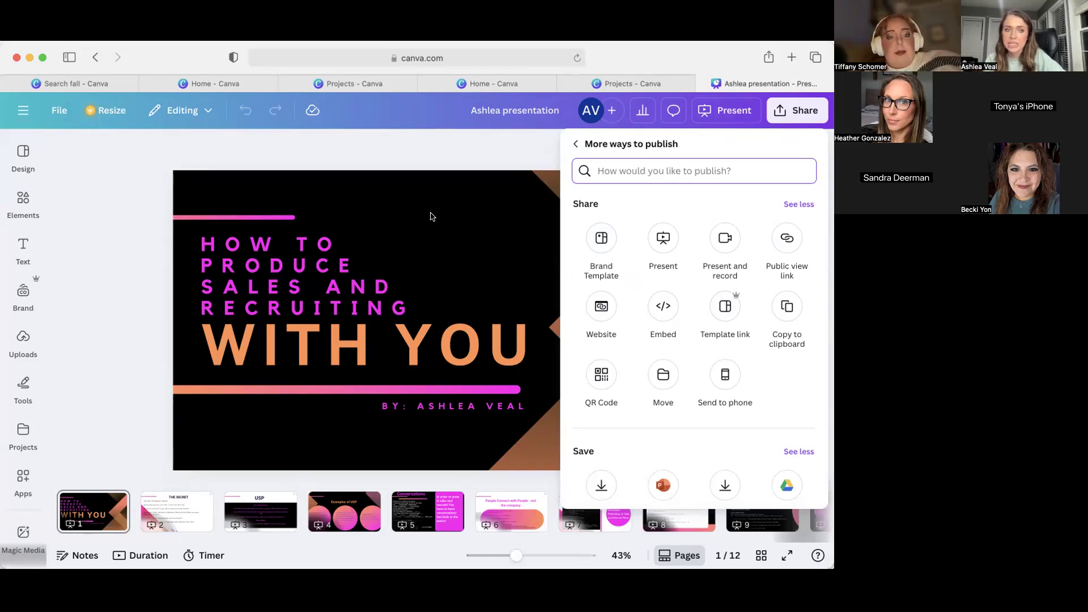
click(21, 161)
Look through the presentation editor's Design, Tools, Projects, Uploads and Elements features
click(21, 160)
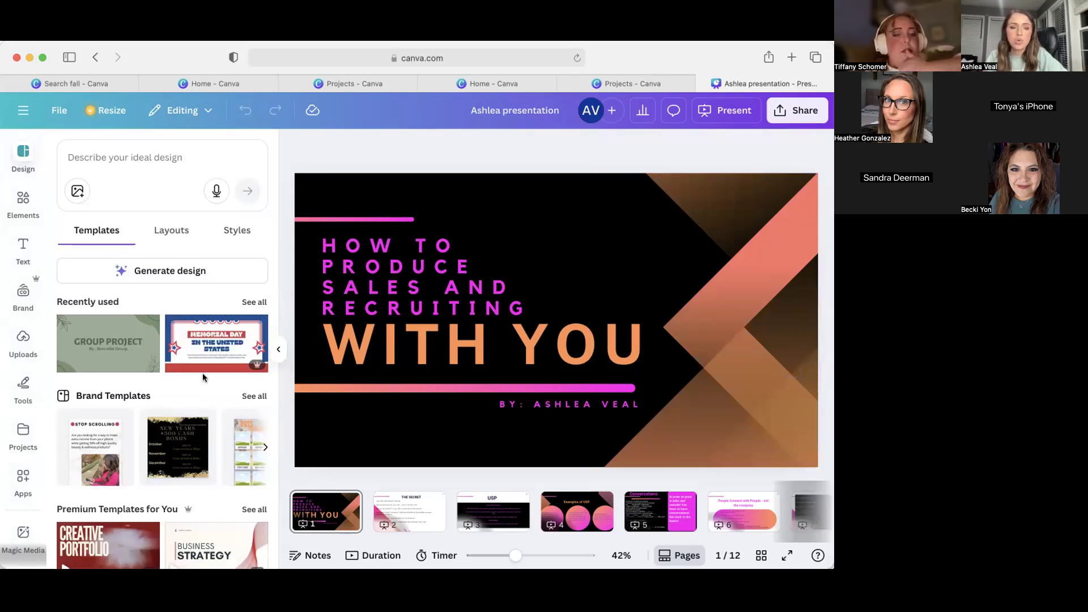
click(16, 392)
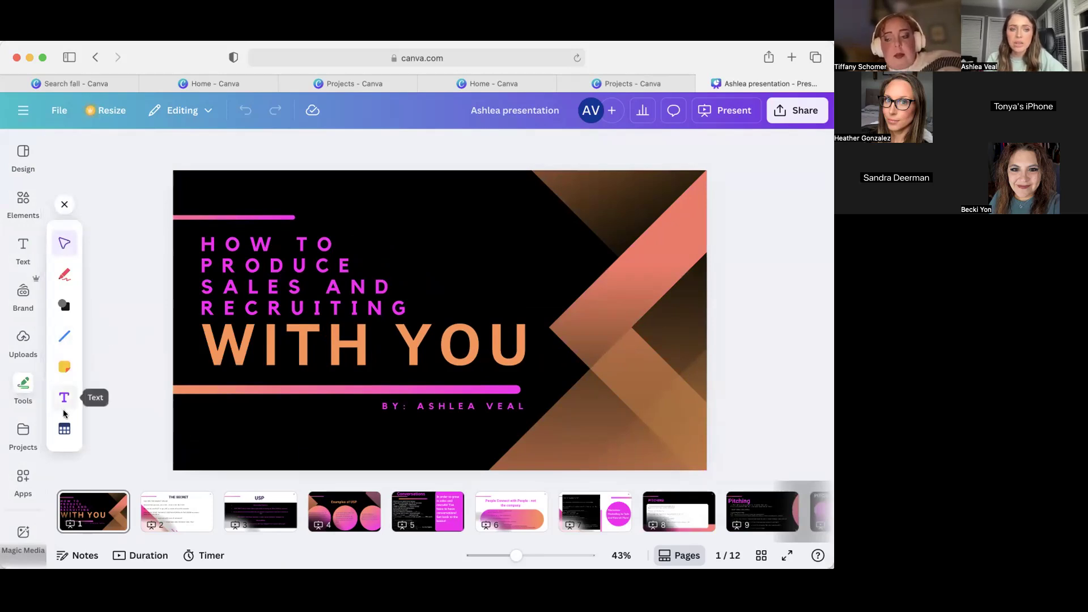
click(23, 437)
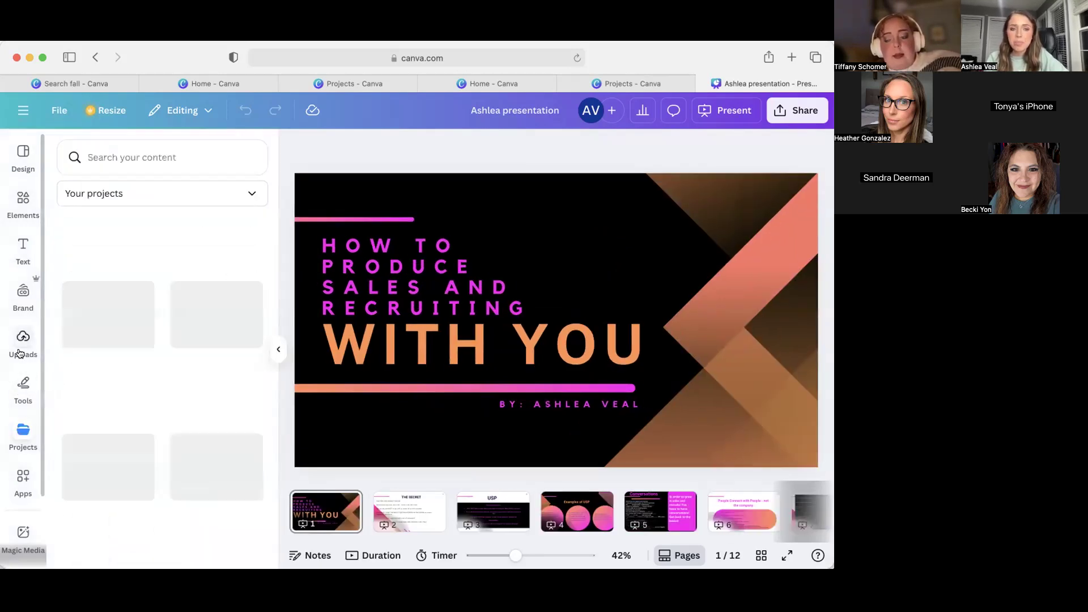
click(21, 343)
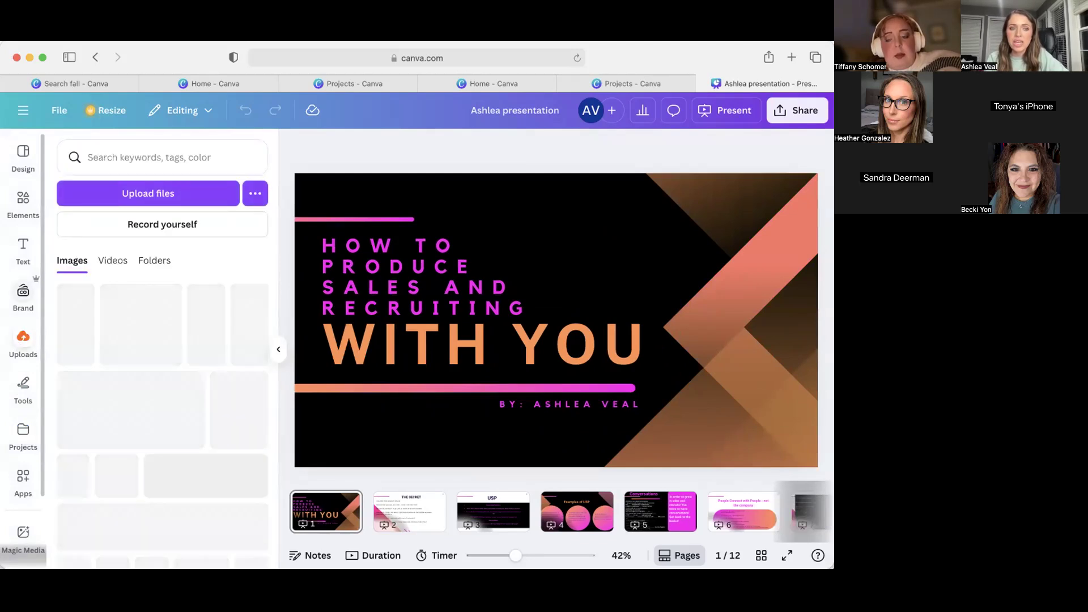
click(22, 153)
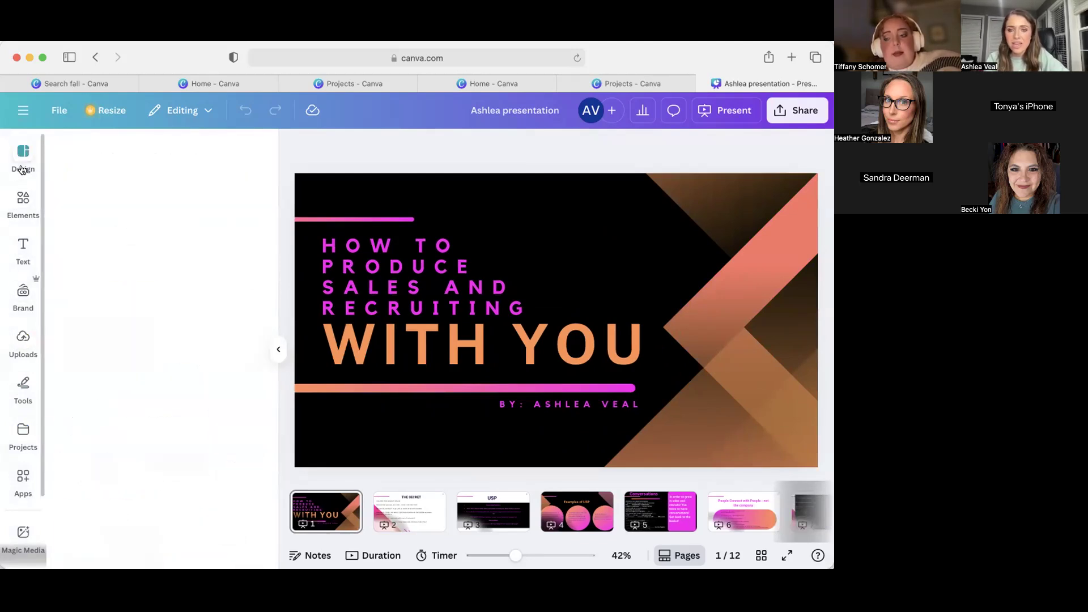
click(25, 219)
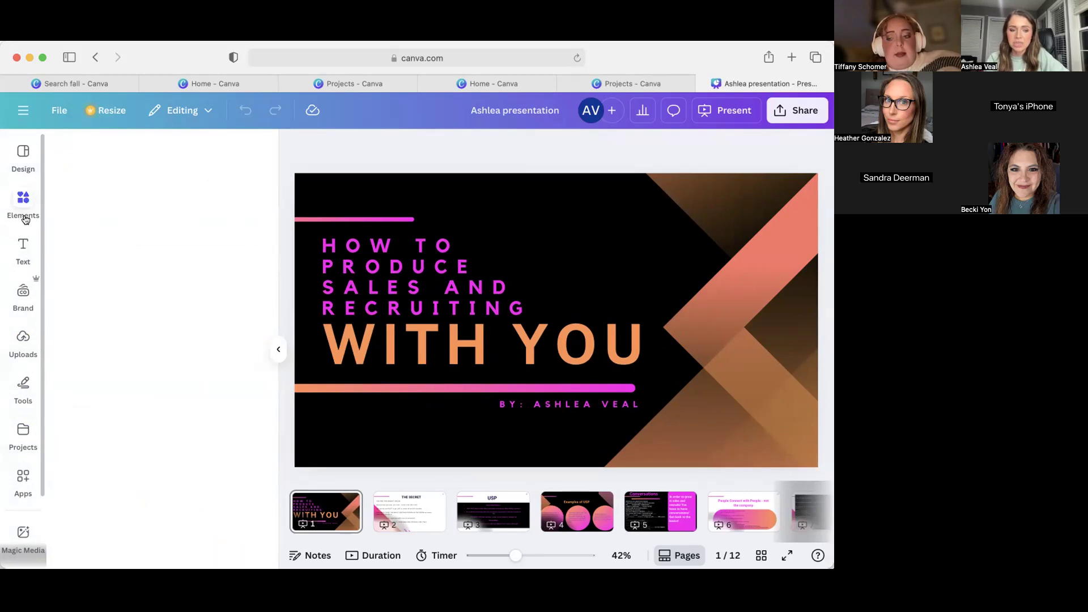